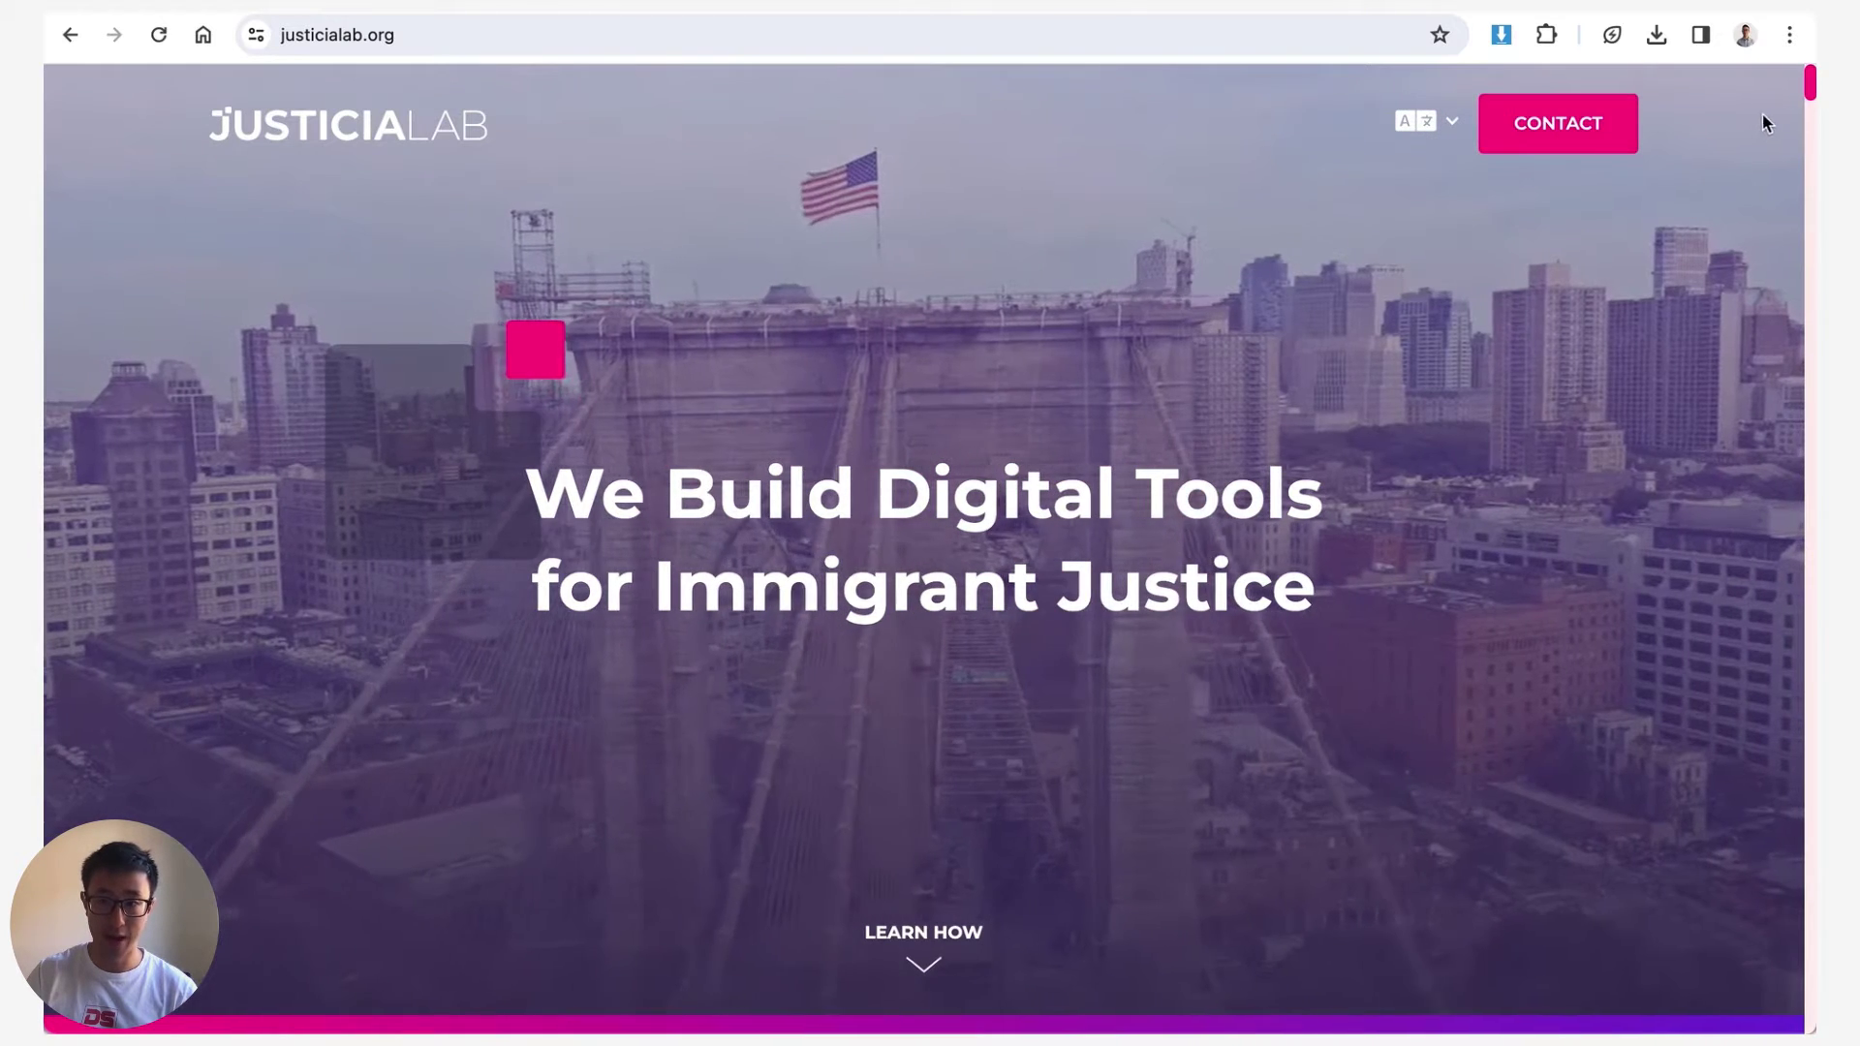
Step: Scroll down the justicialab.org homepage to view its custom scrollbar
scroll(1686, 217, "down", 1)
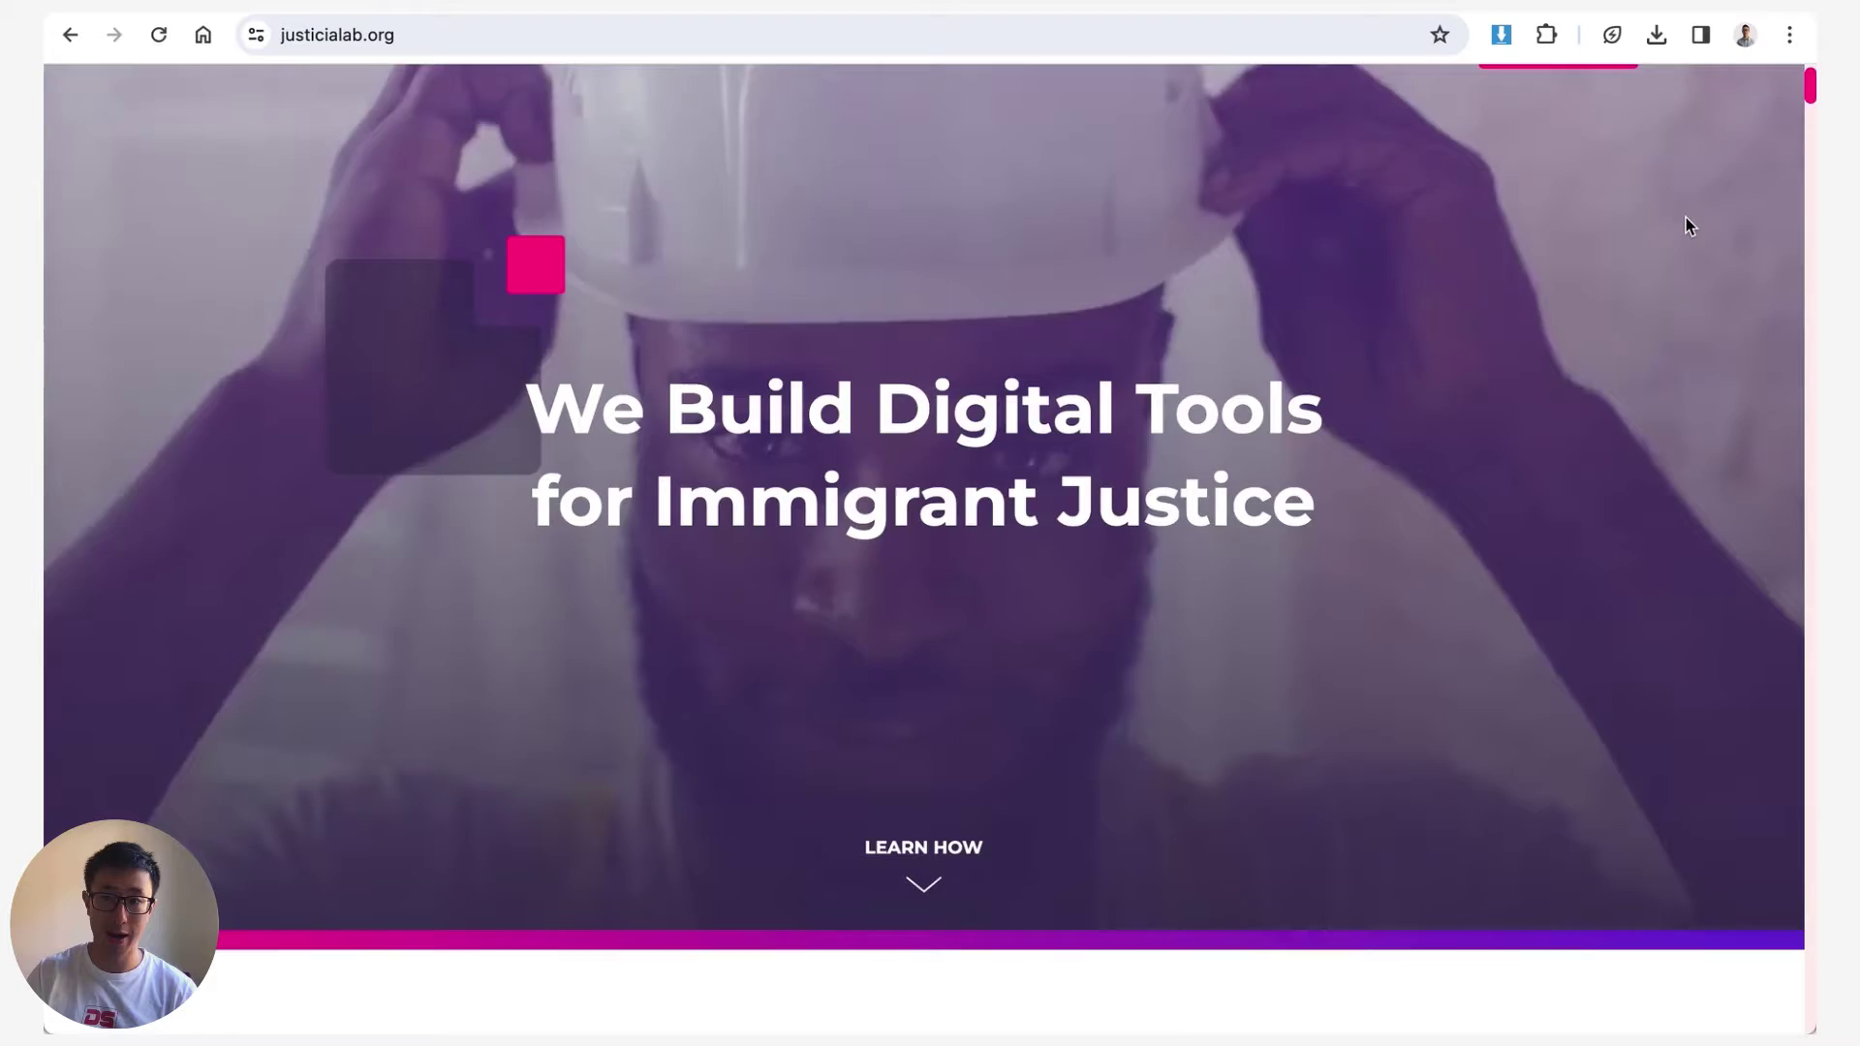
scroll(1686, 219, "down", 15)
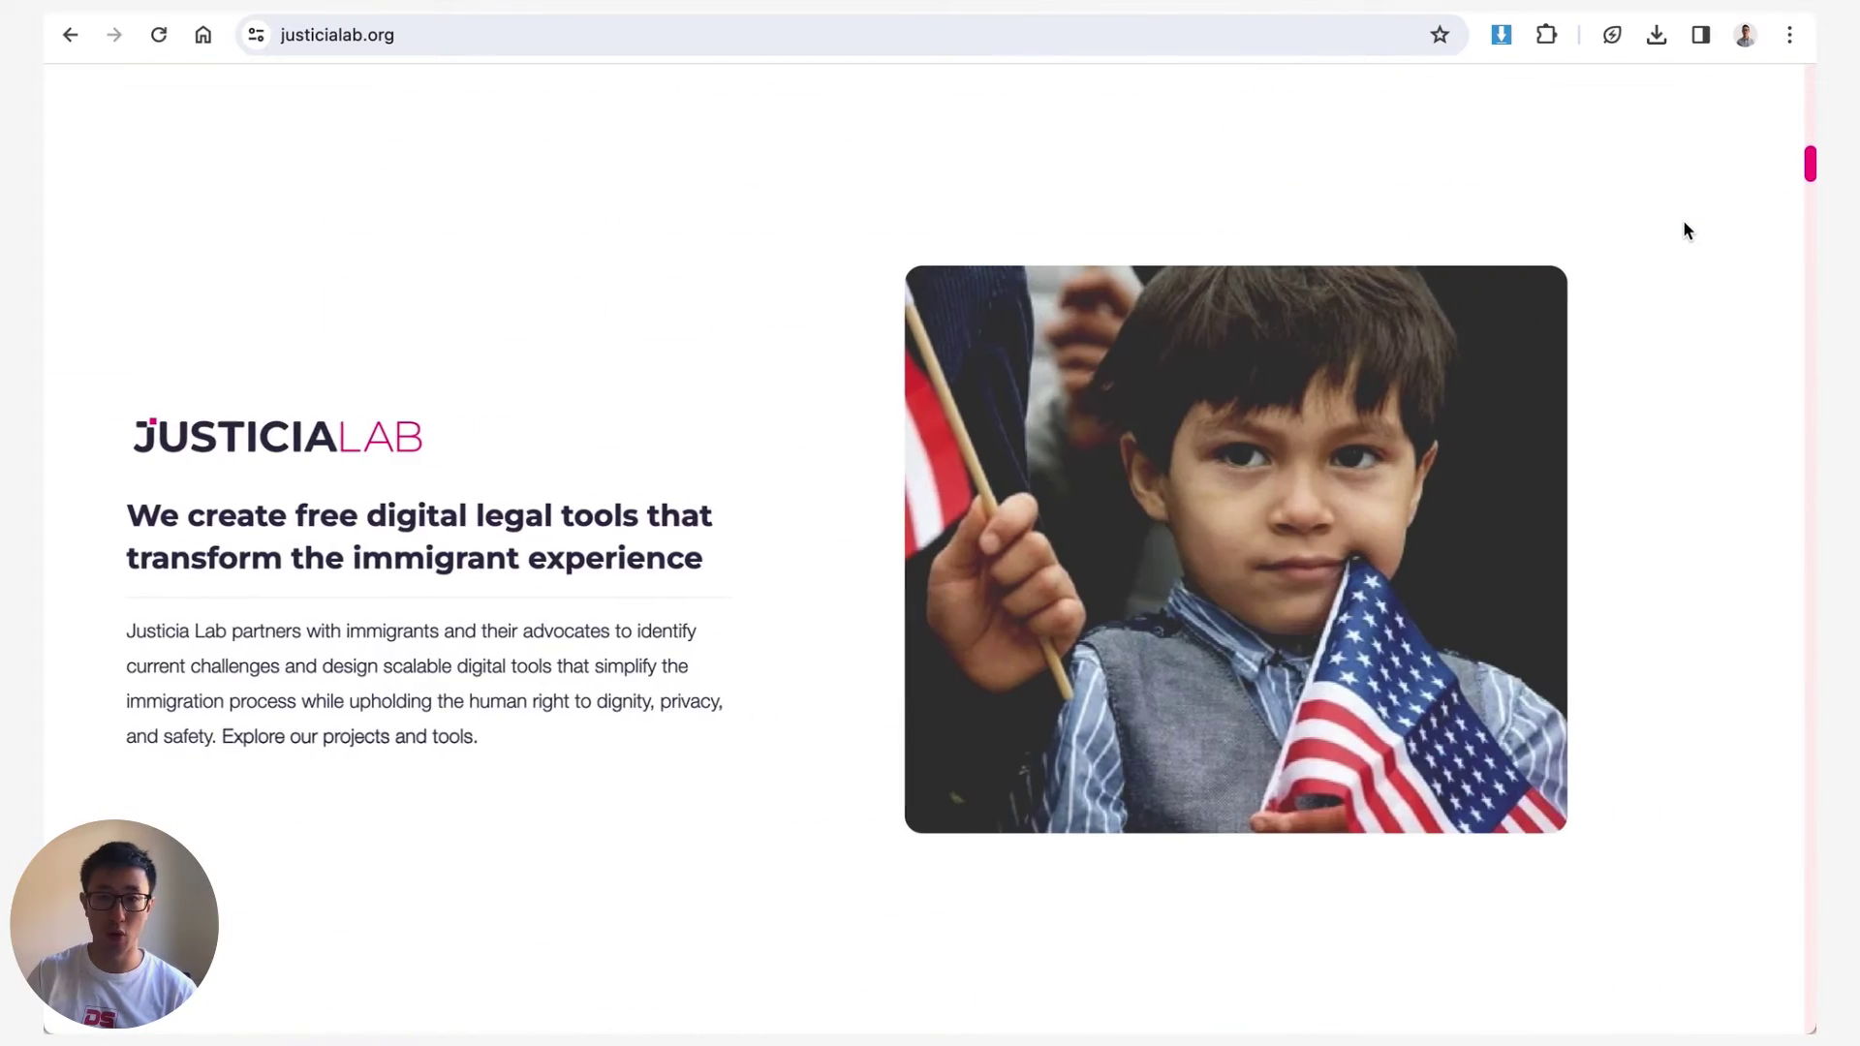
scroll(1684, 225, "down", 10)
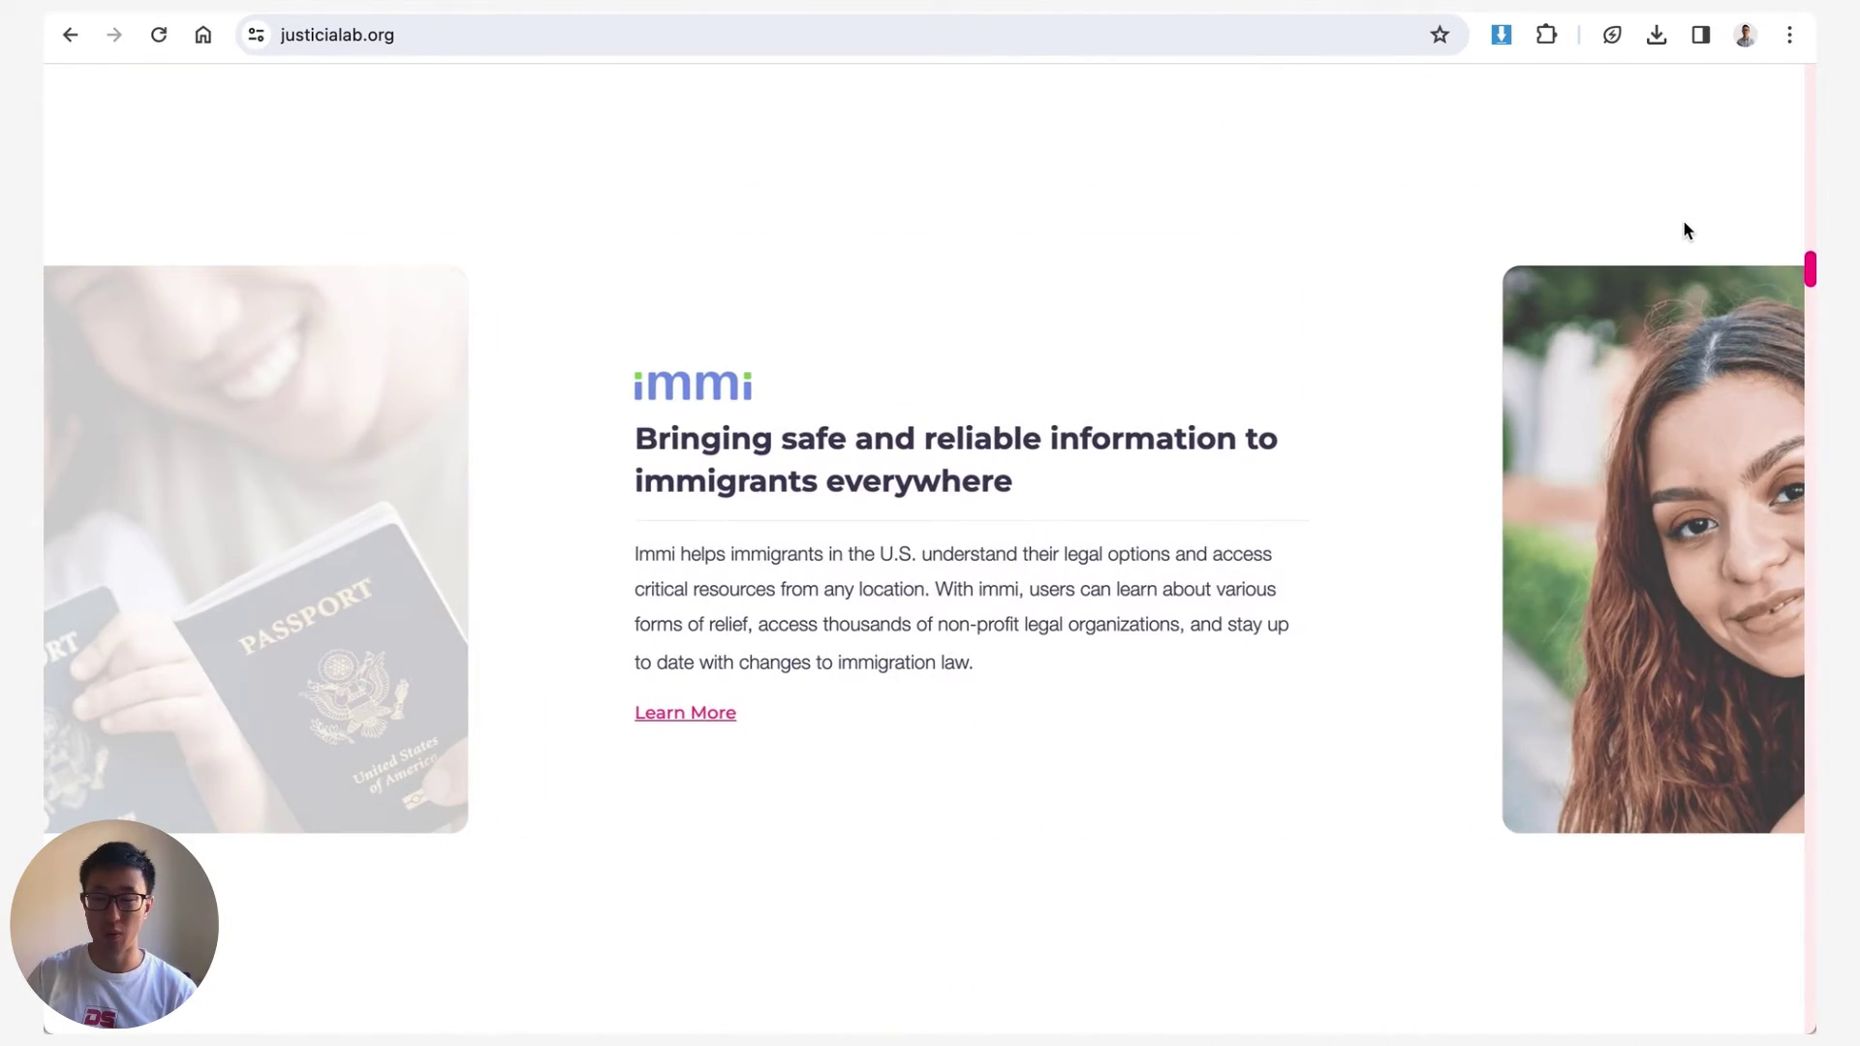
scroll(1683, 220, "up", 8)
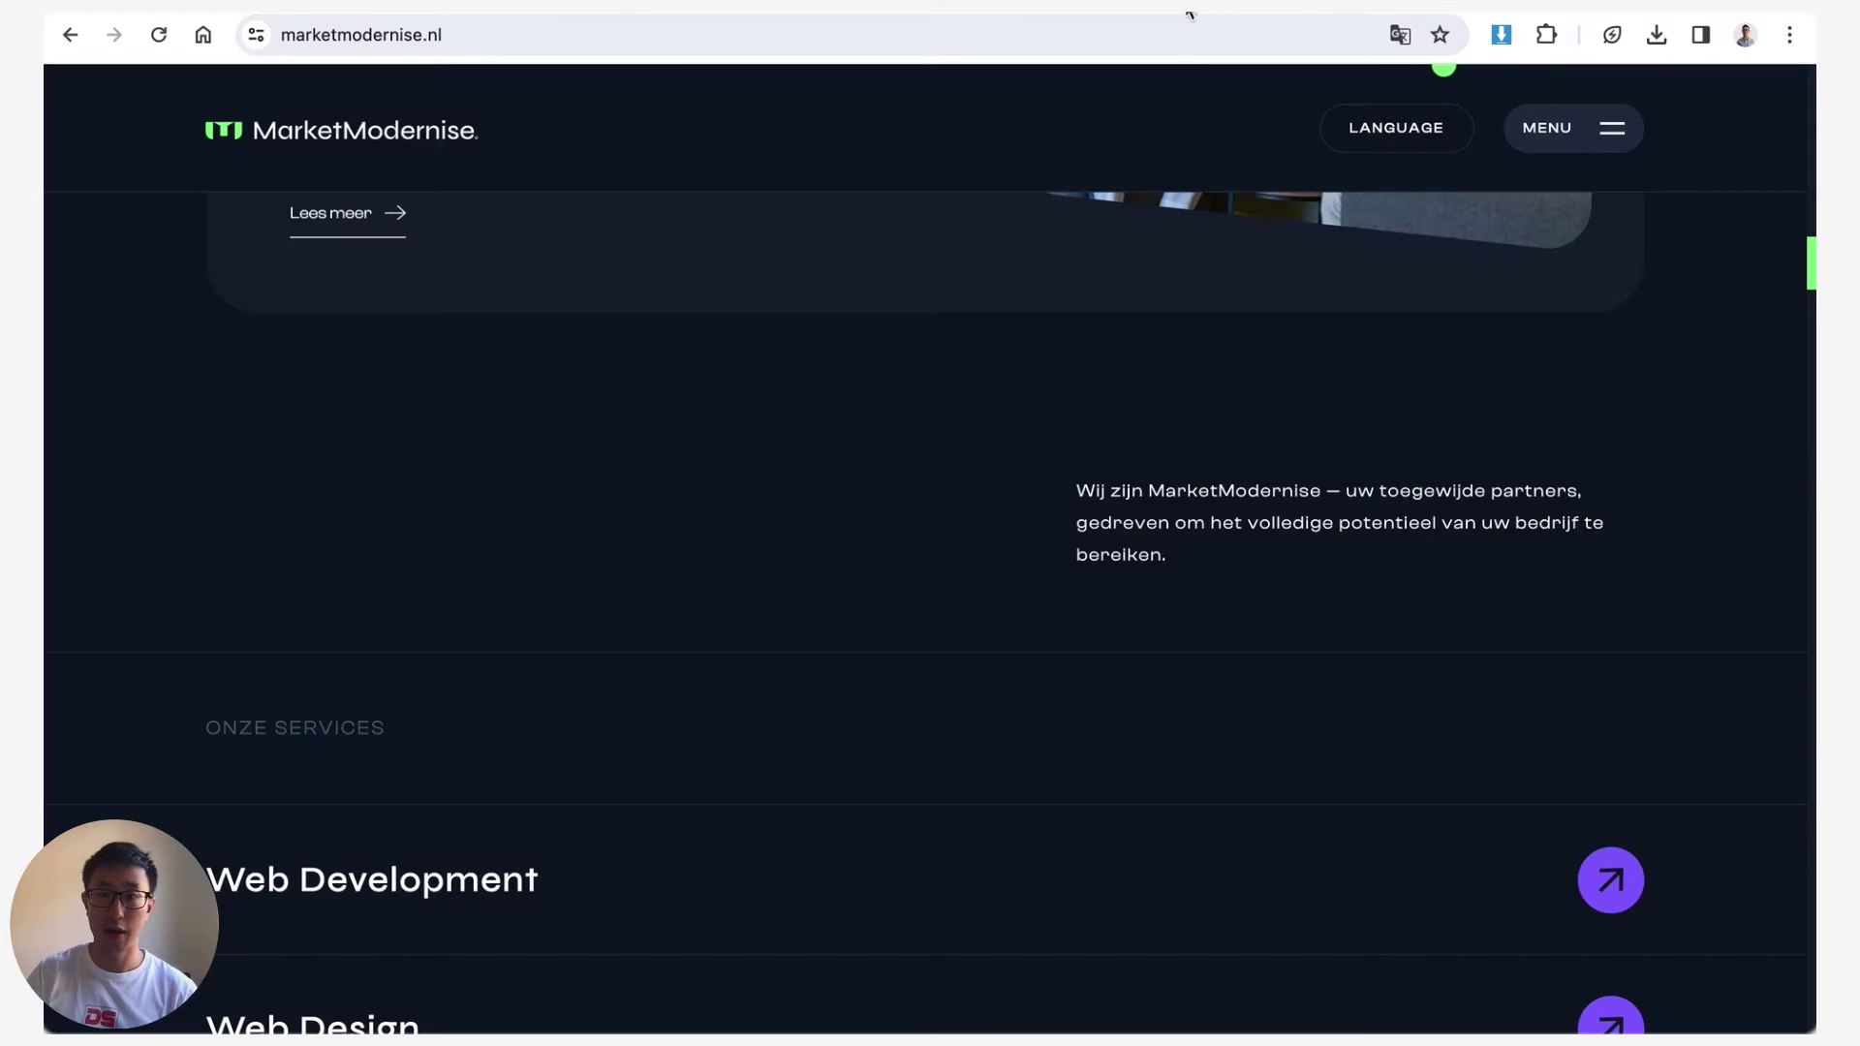
Step: Browse marketmodernise.nl from the top, then drag chycompany.com's scrollbar down and scroll back up
key("ctrl+r")
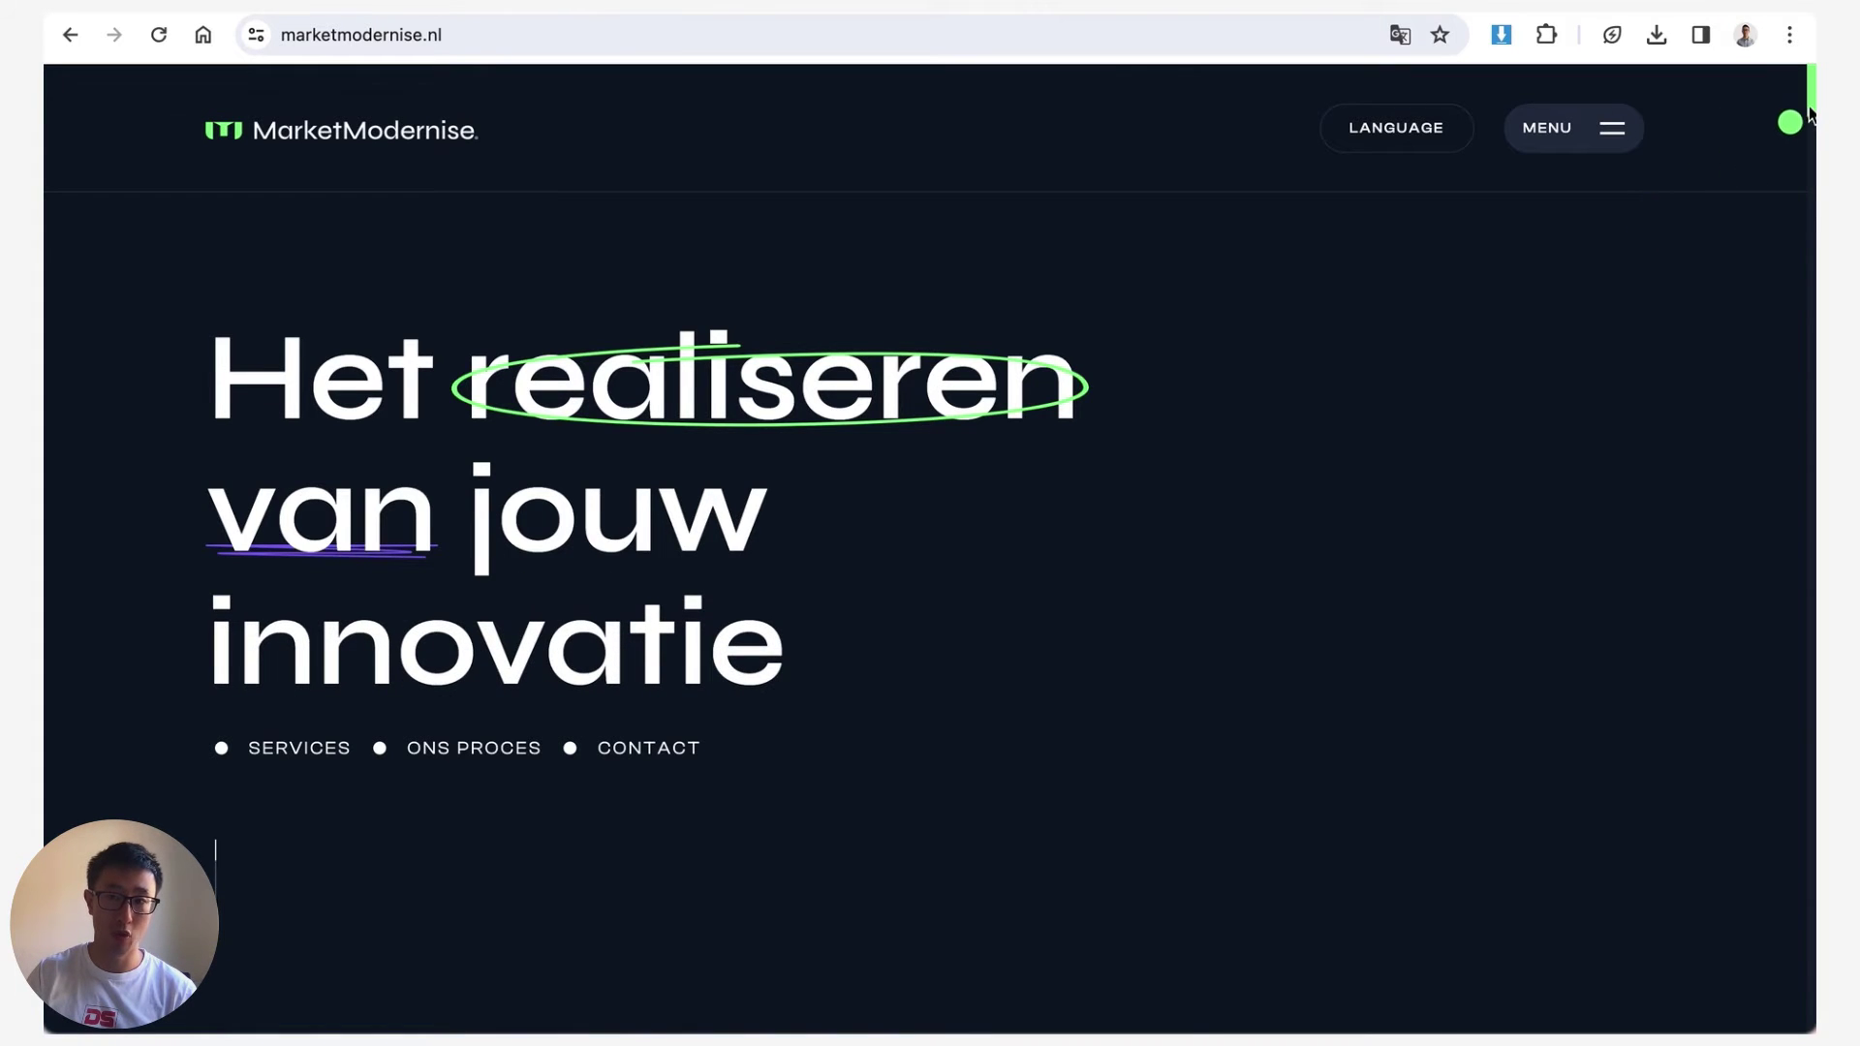
scroll(1781, 145, "down", 5)
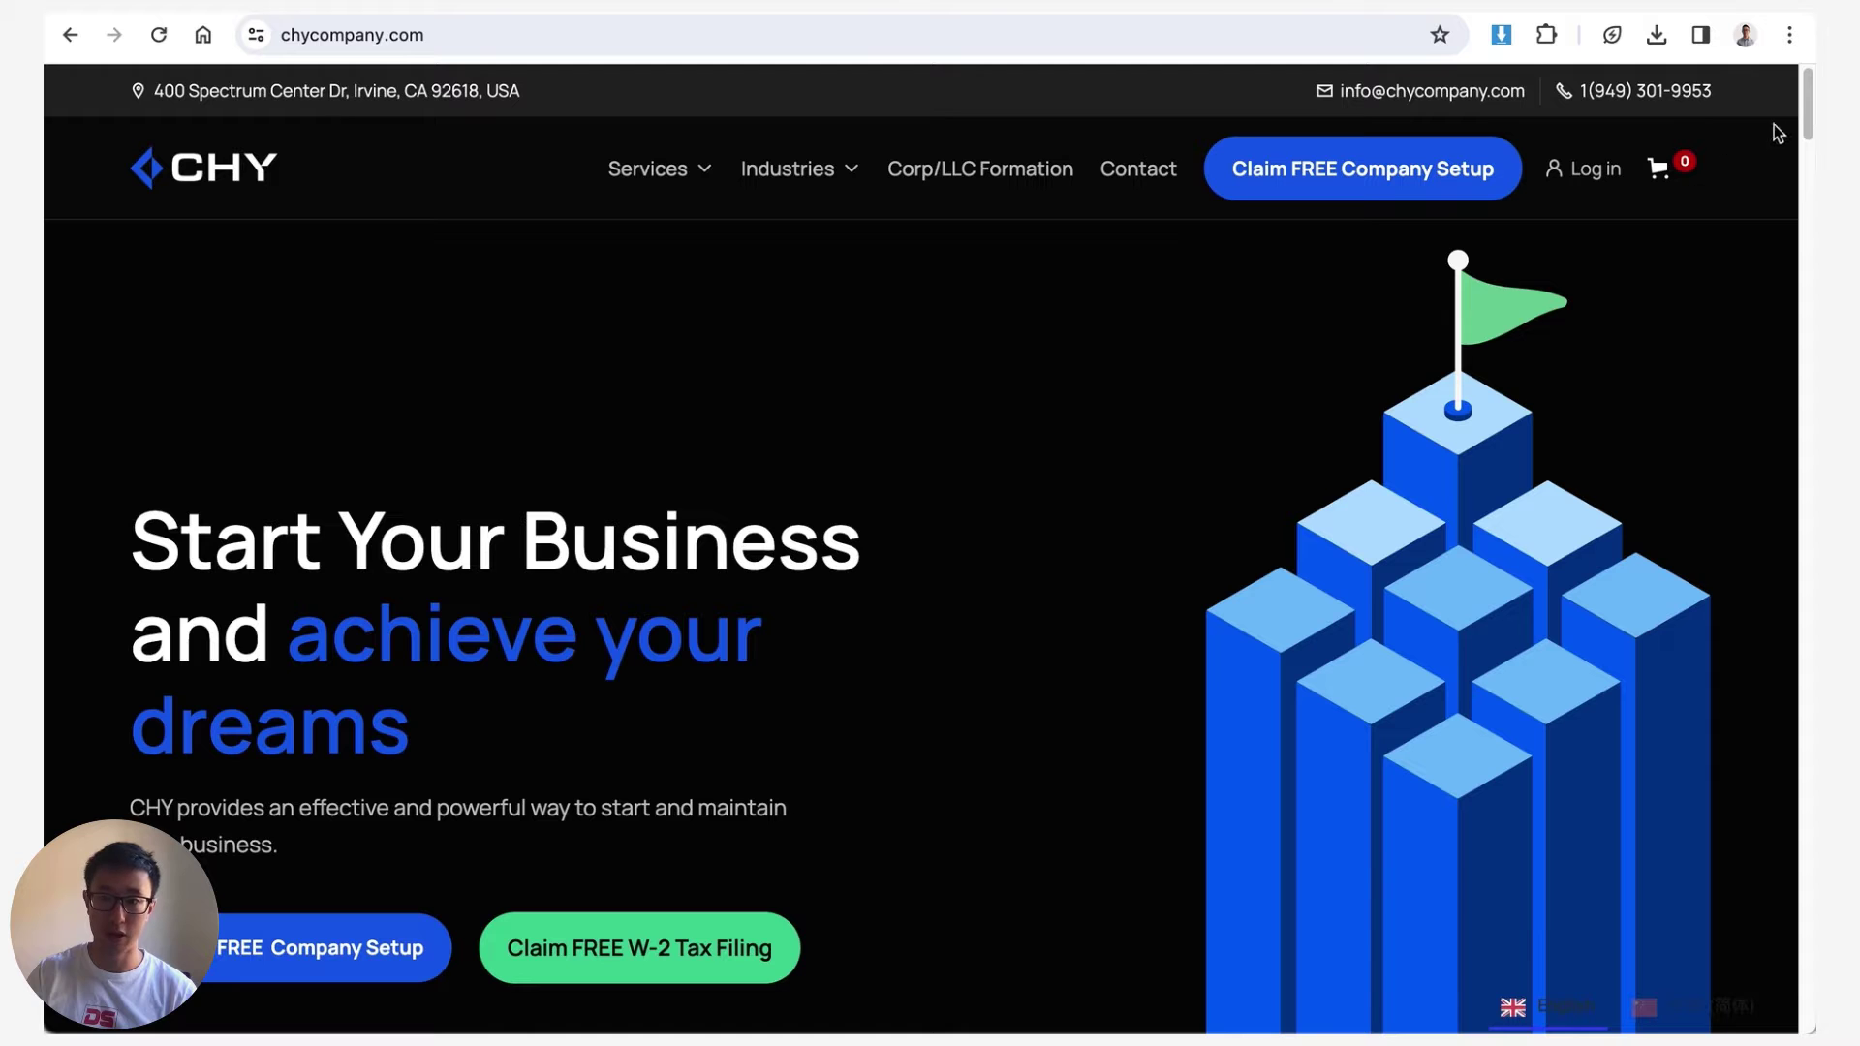
left_click_drag(1808, 144, 1806, 316)
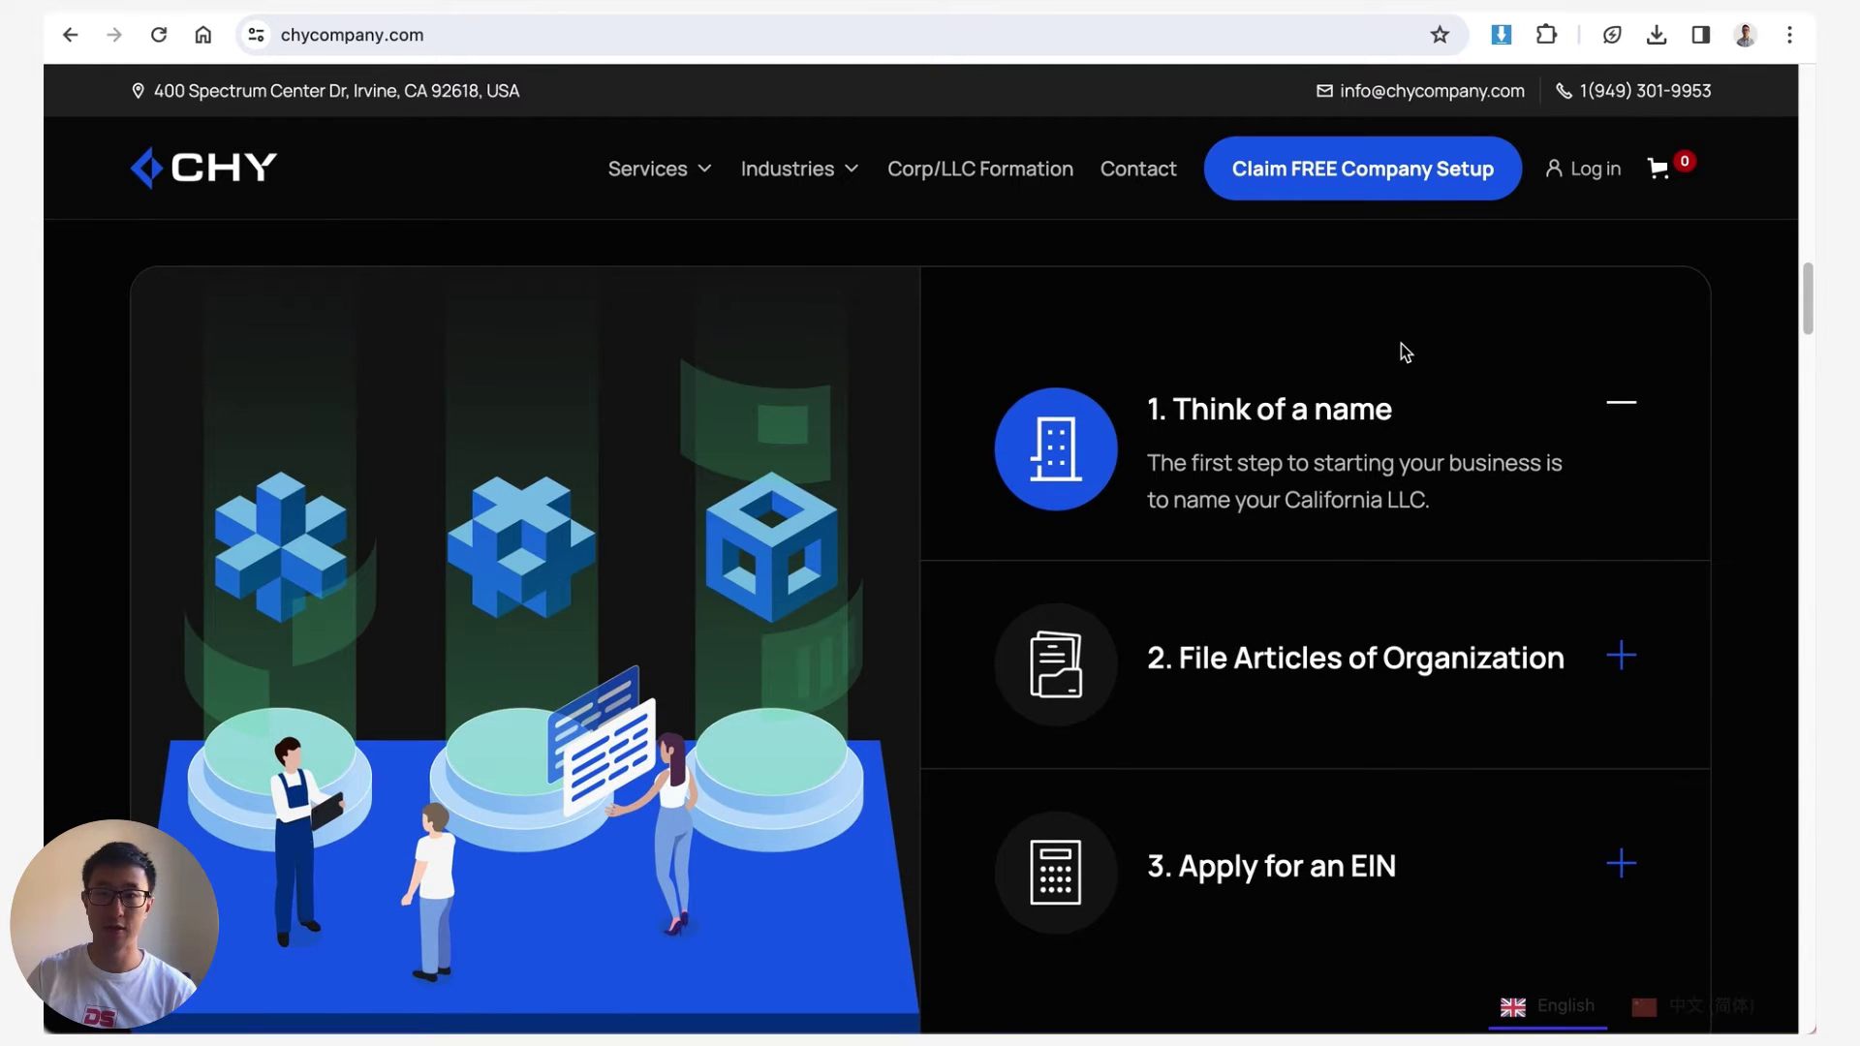
scroll(1562, 339, "up", 15)
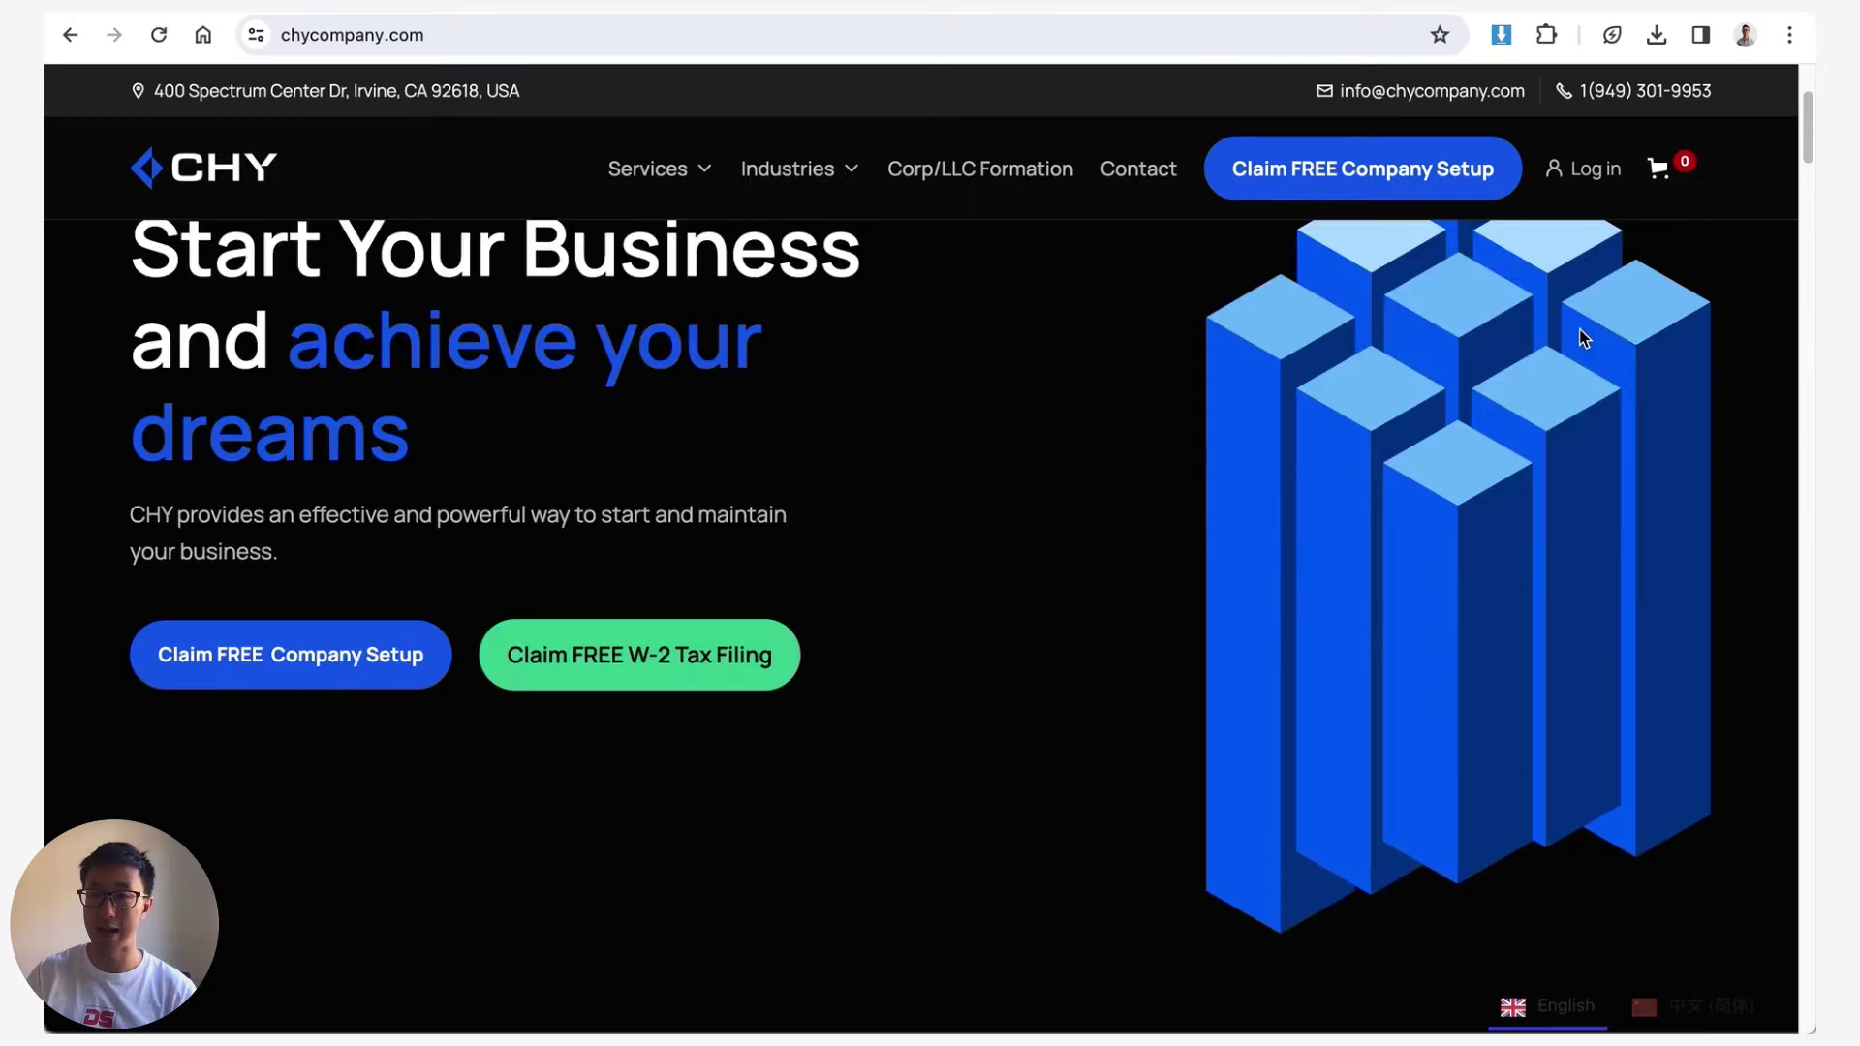
scroll(1584, 338, "up", 3)
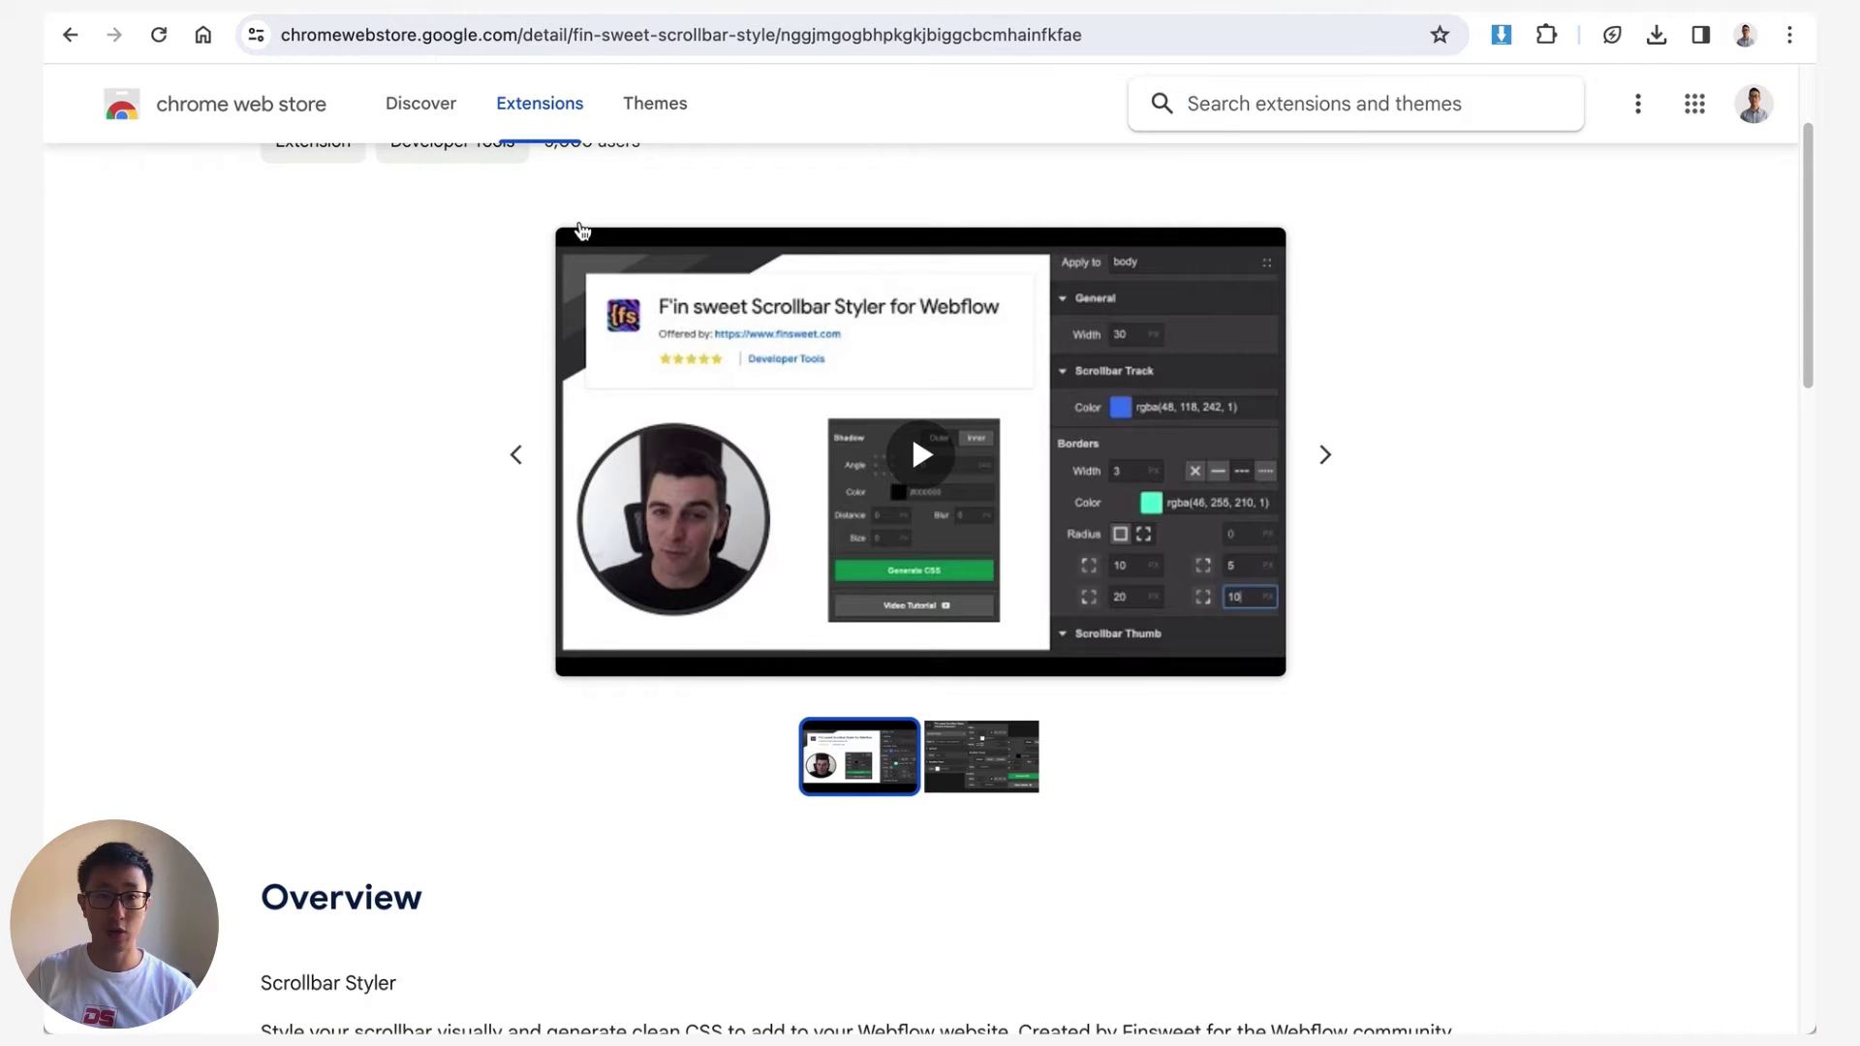
Step: View the Scrollbar Styler Web Store listing and show Chrome's installed extensions
scroll(507, 252, "up", 2)
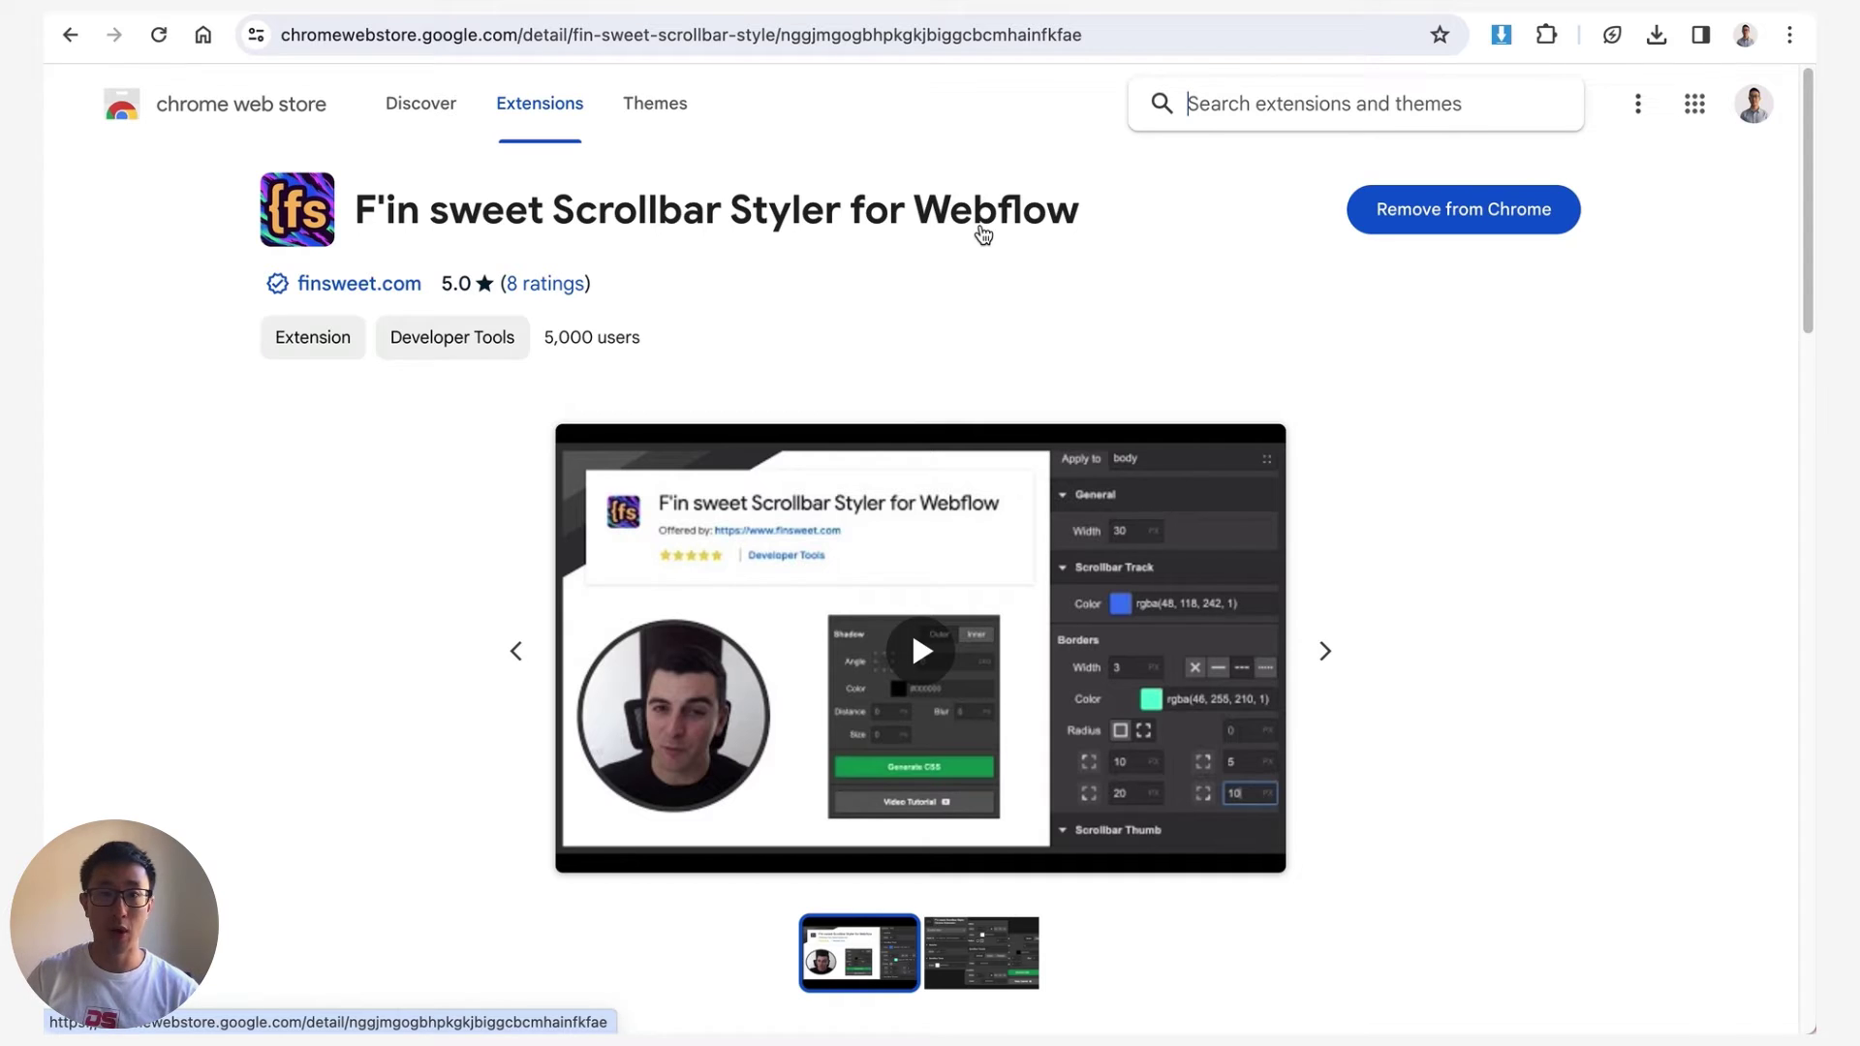
left_click(1545, 36)
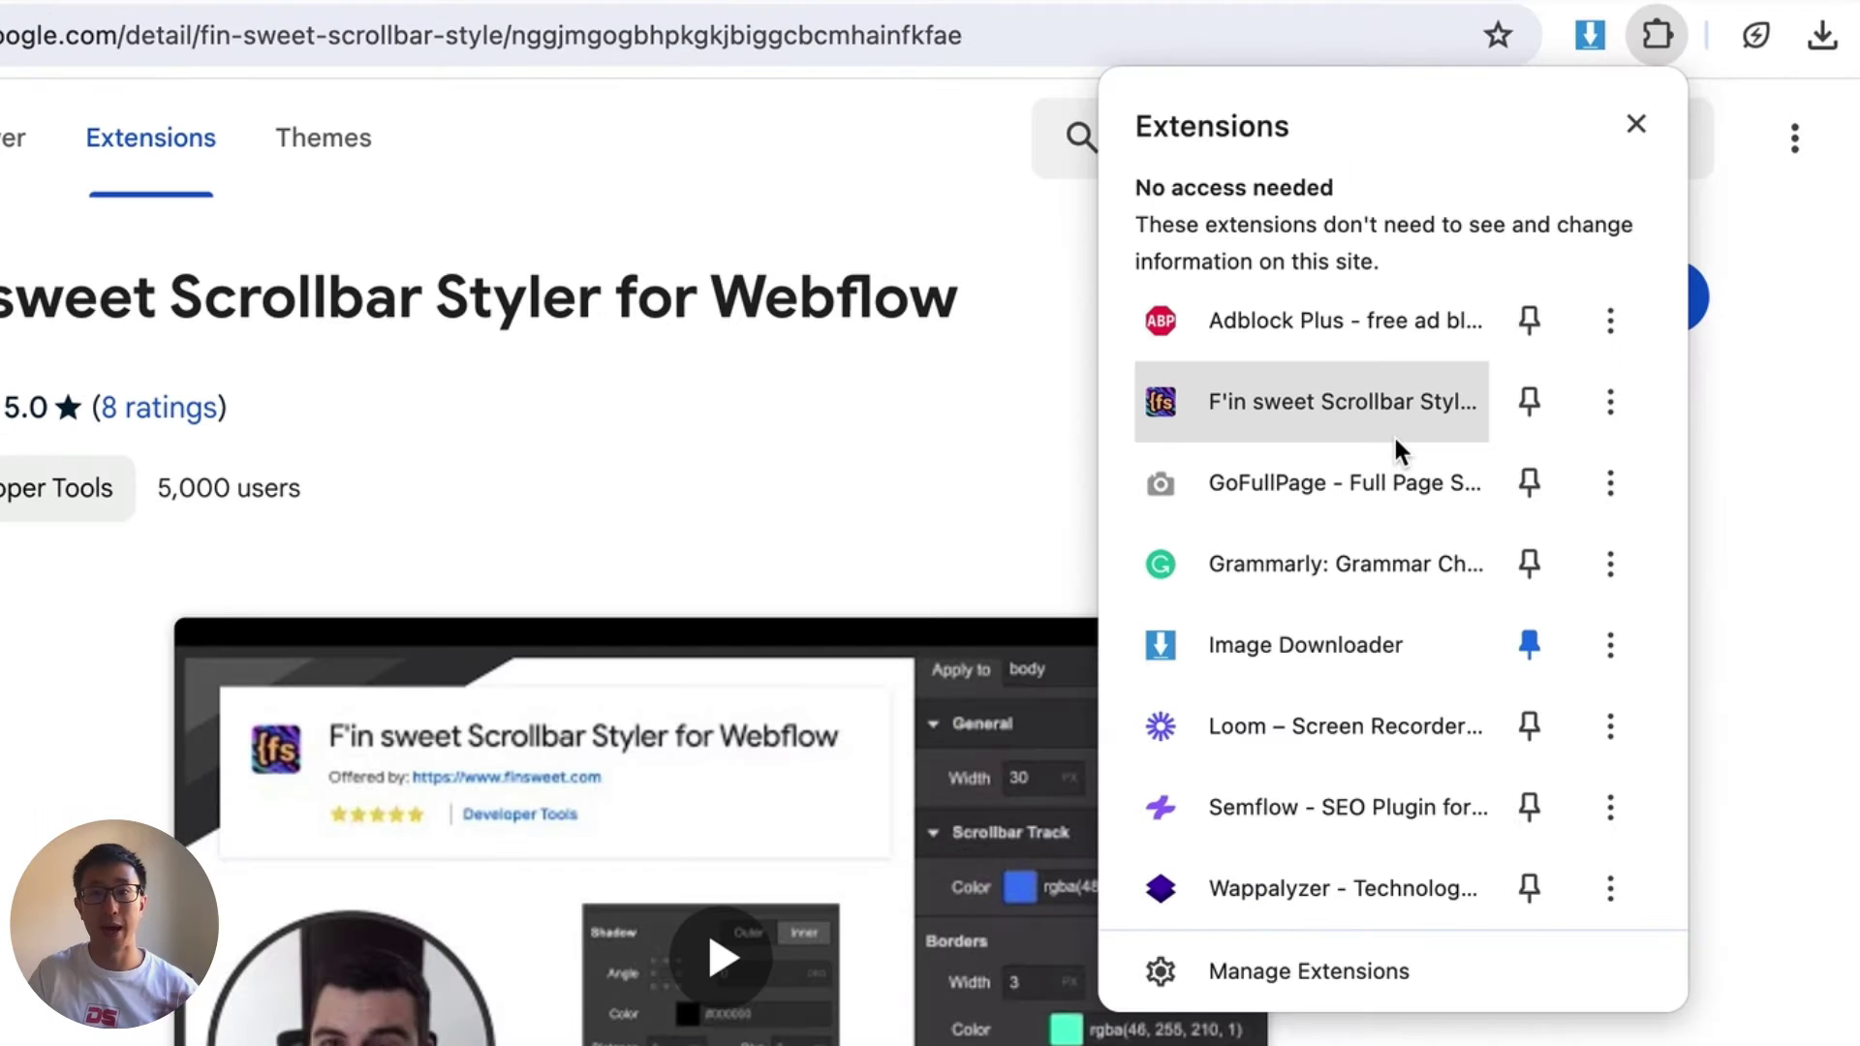
Step: Launch F'in sweet Scrollbar Styler and leave Apply to empty after trying '.team-sectiona'
left_click(1295, 407)
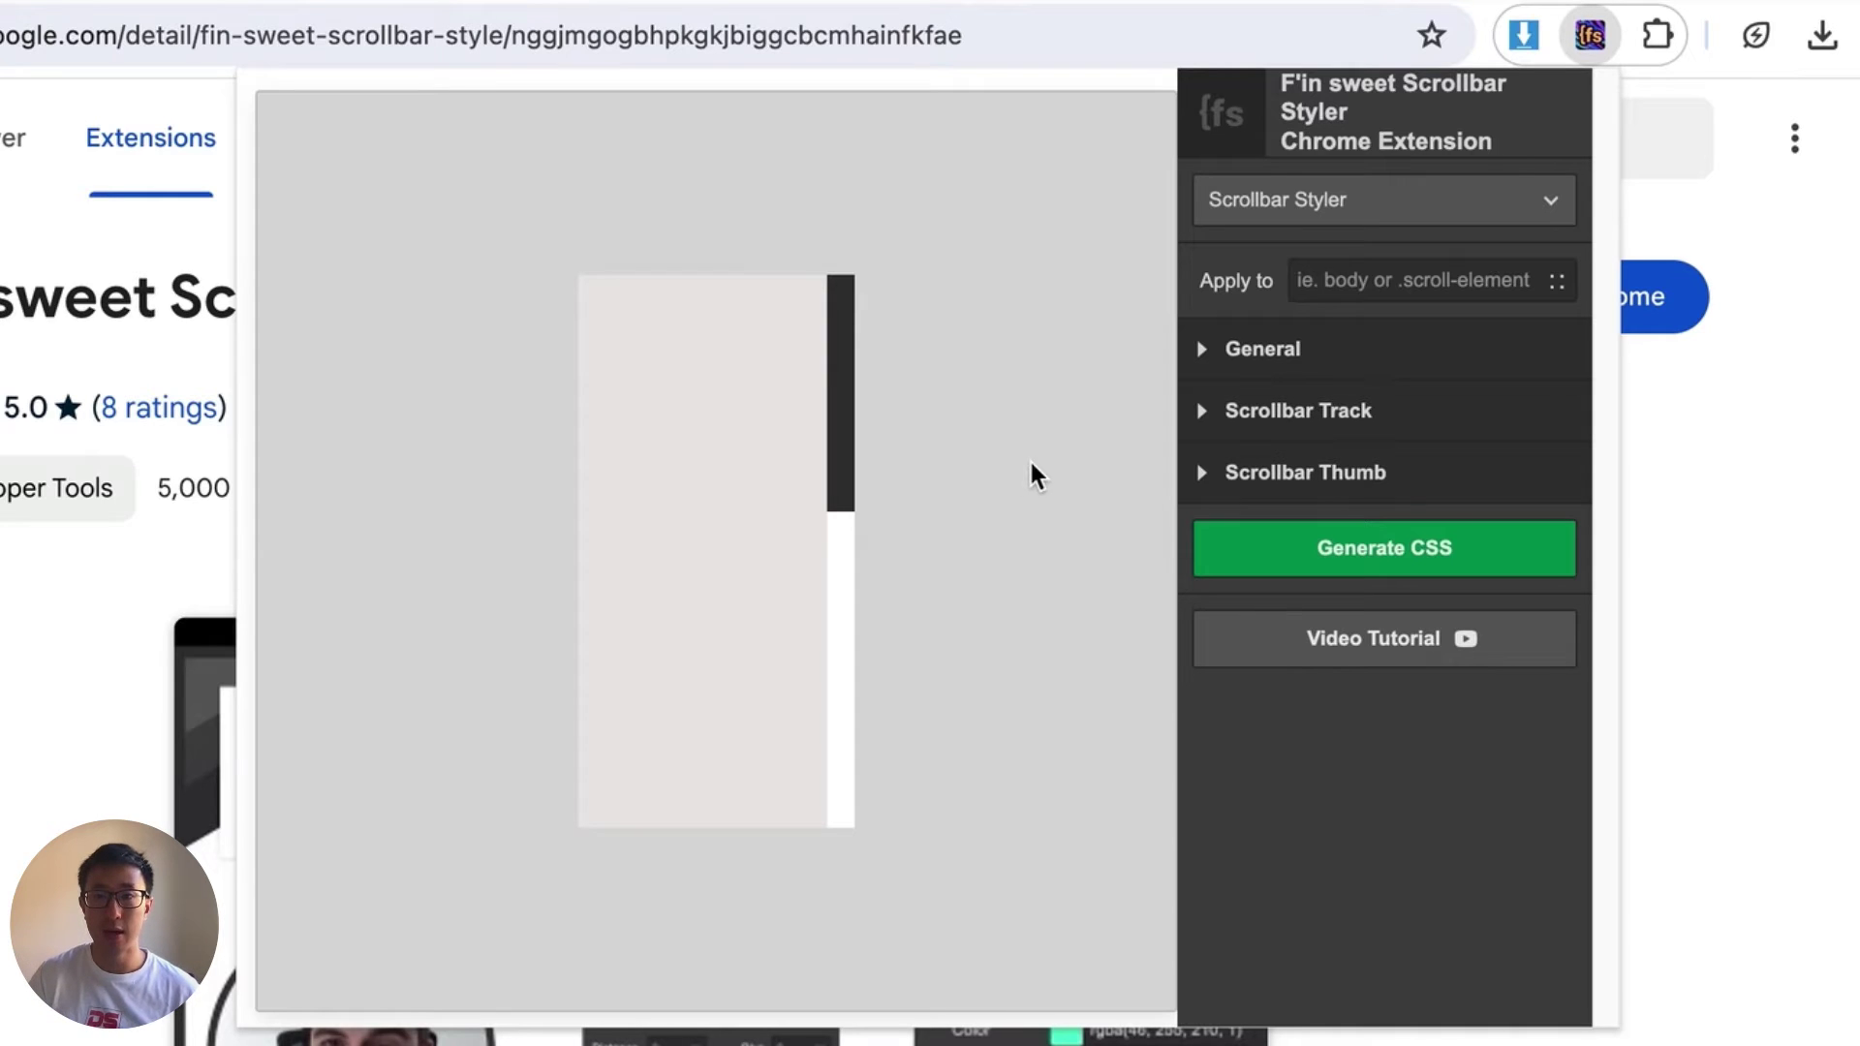
left_click(1365, 287)
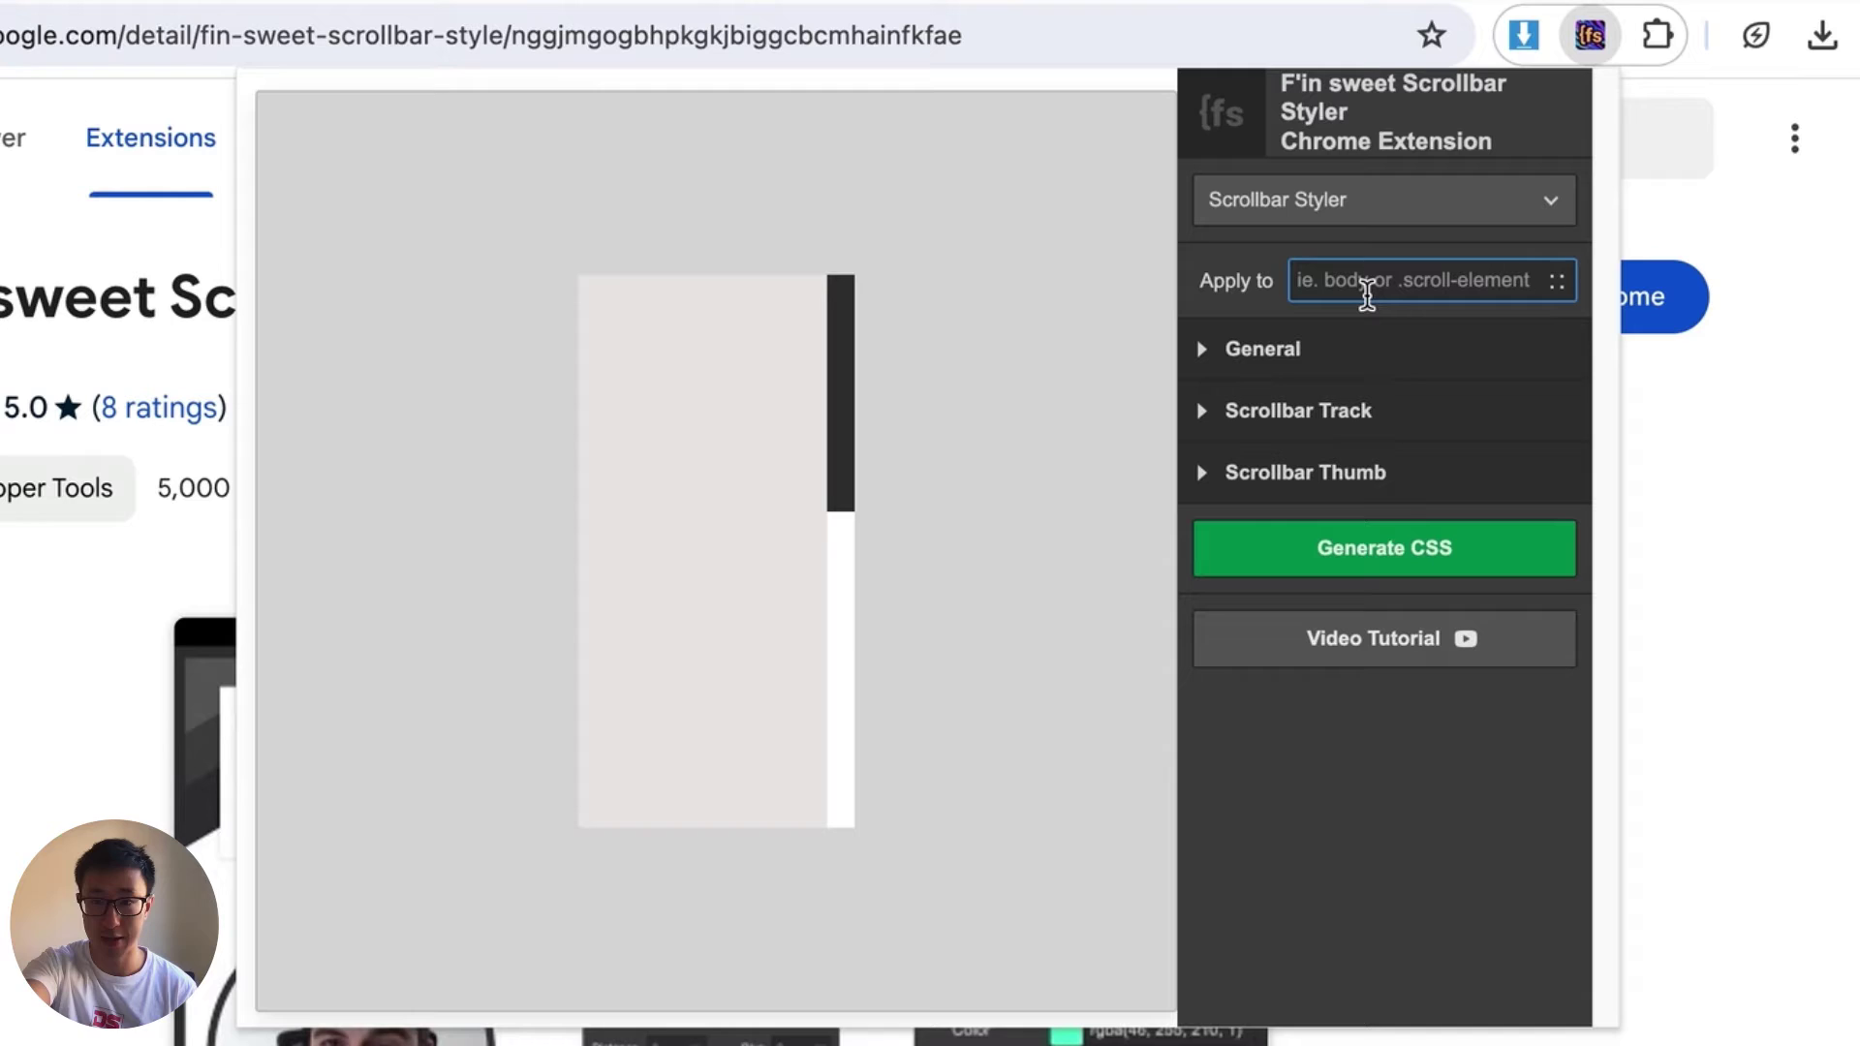
type(".")
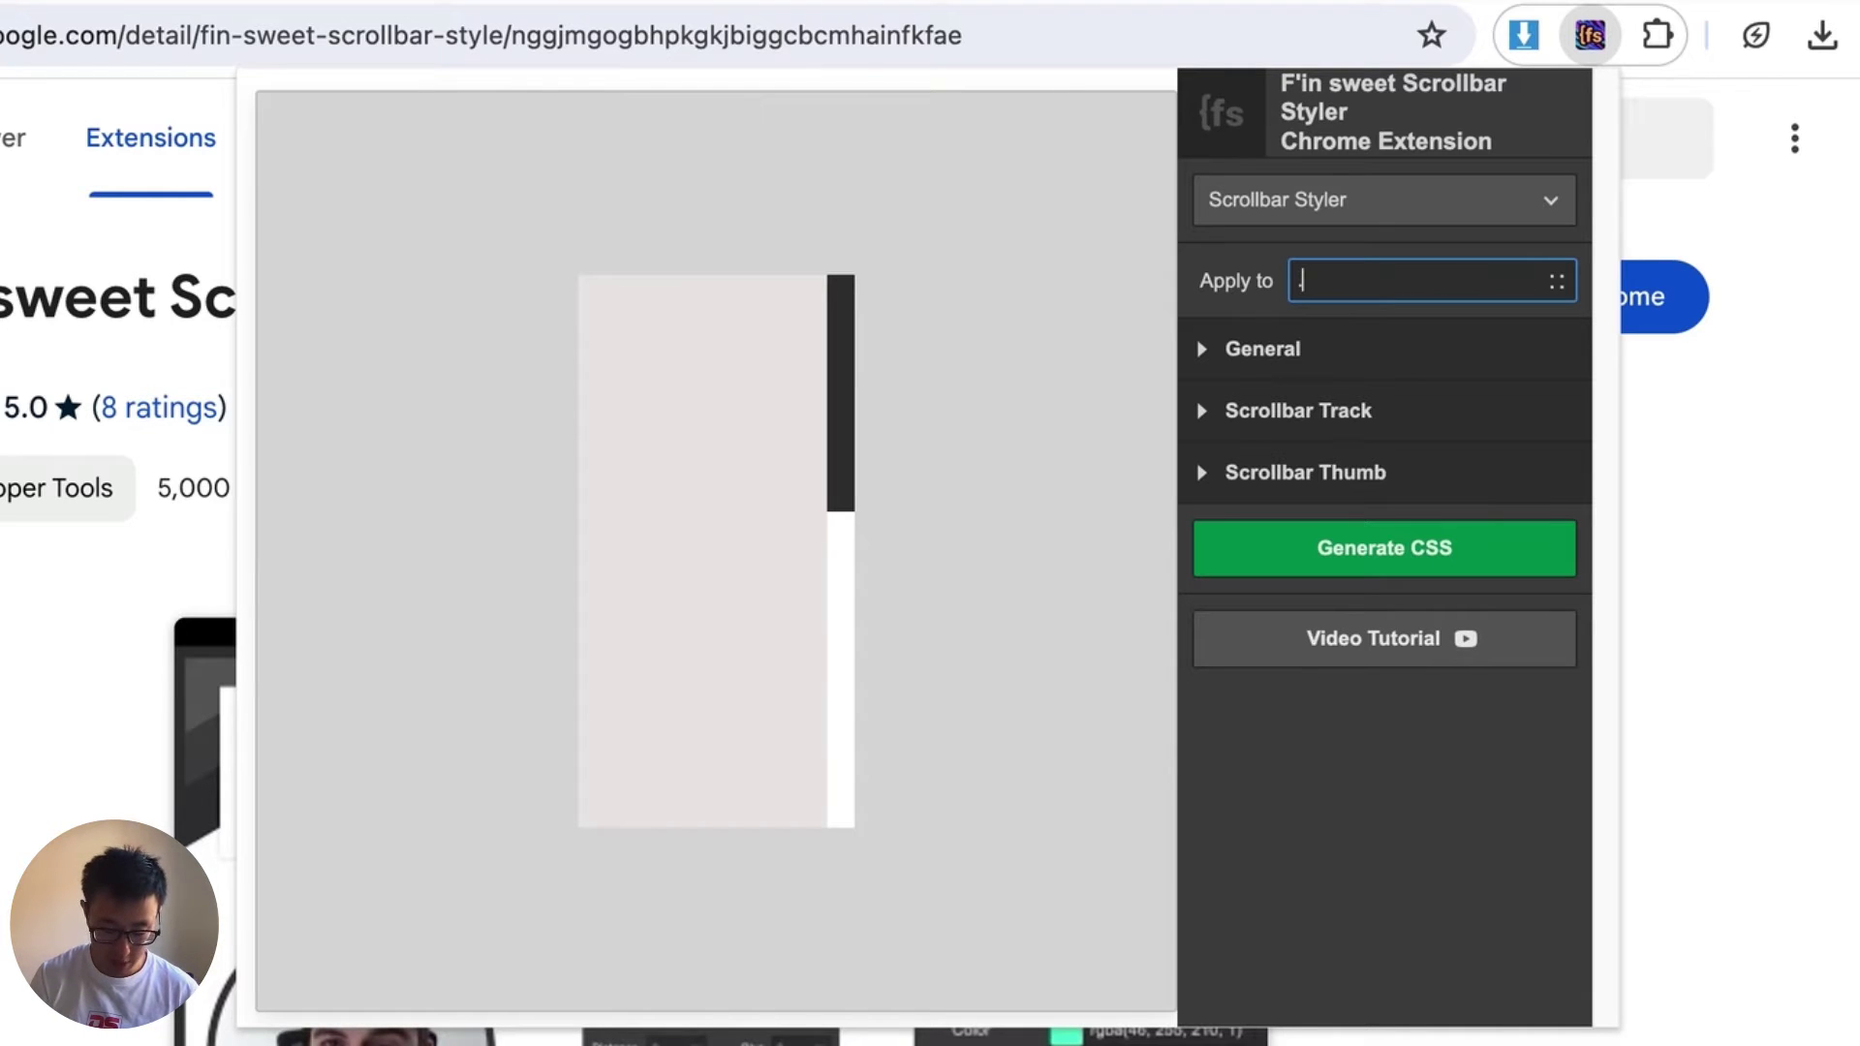
type("team-section")
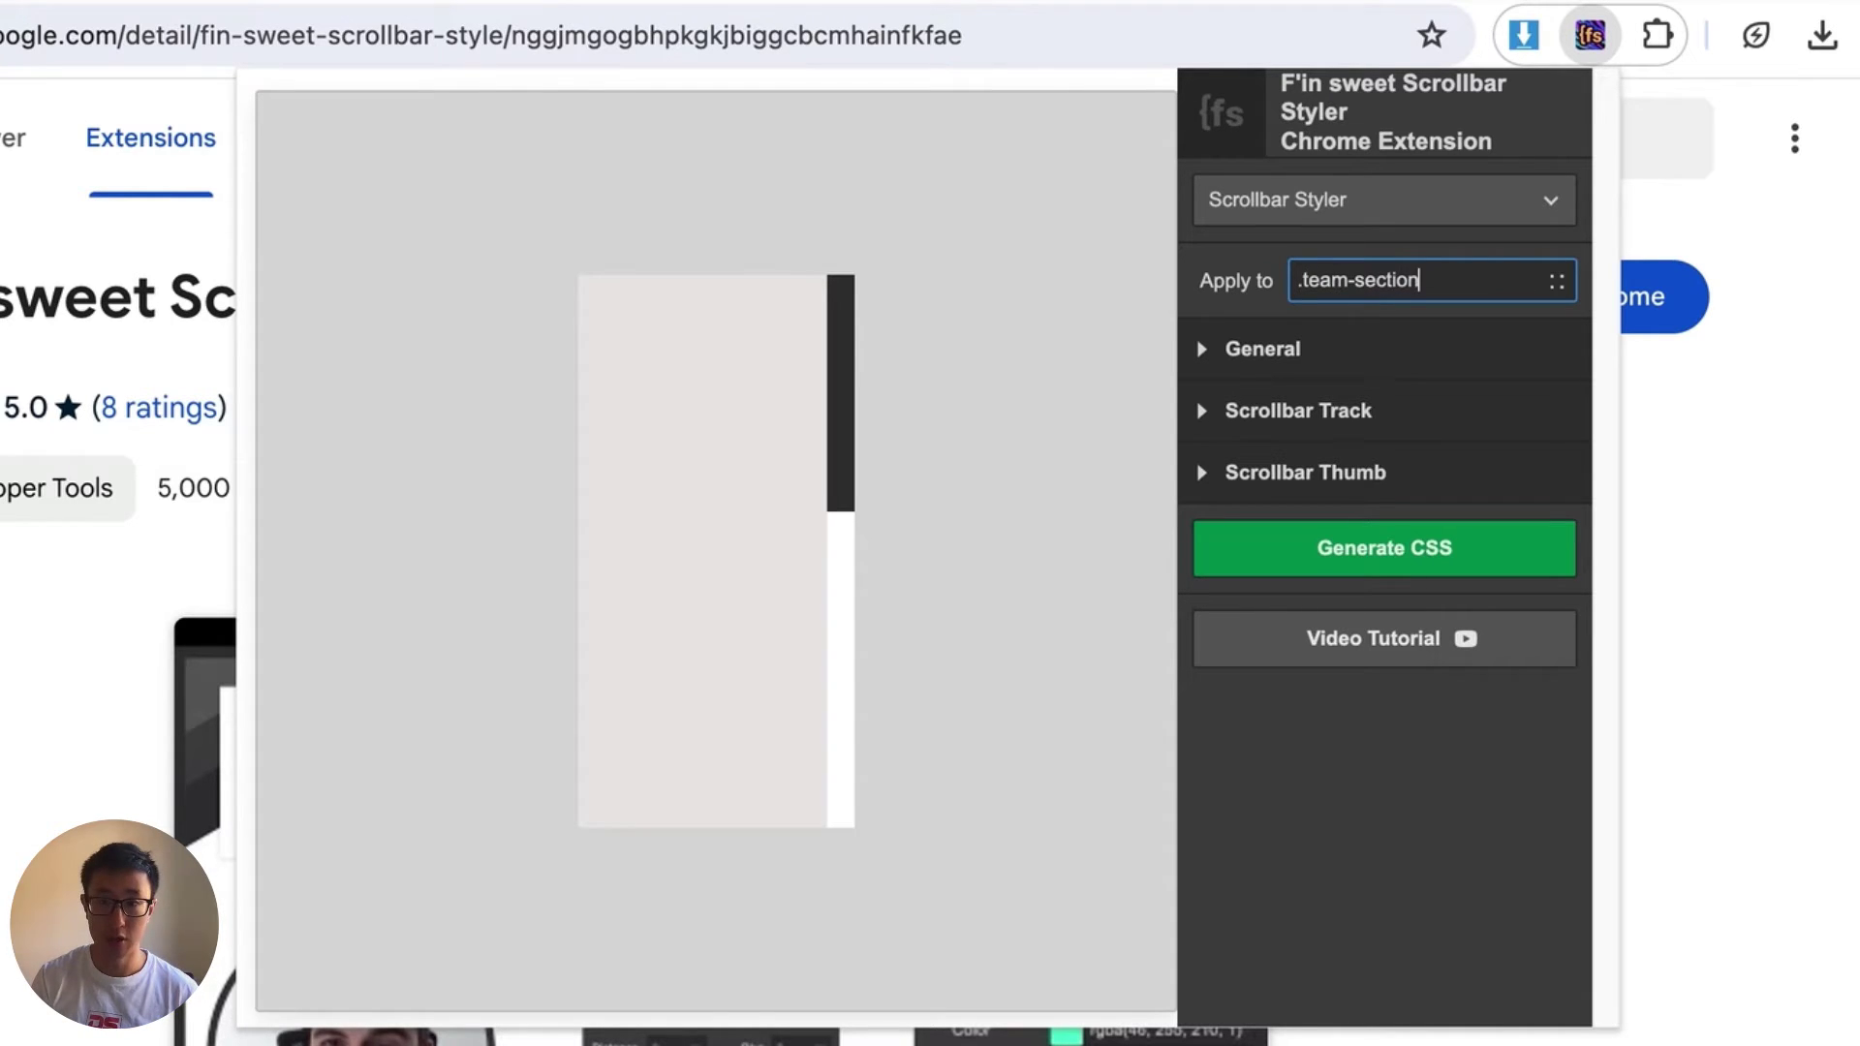
type("a")
key("super+a")
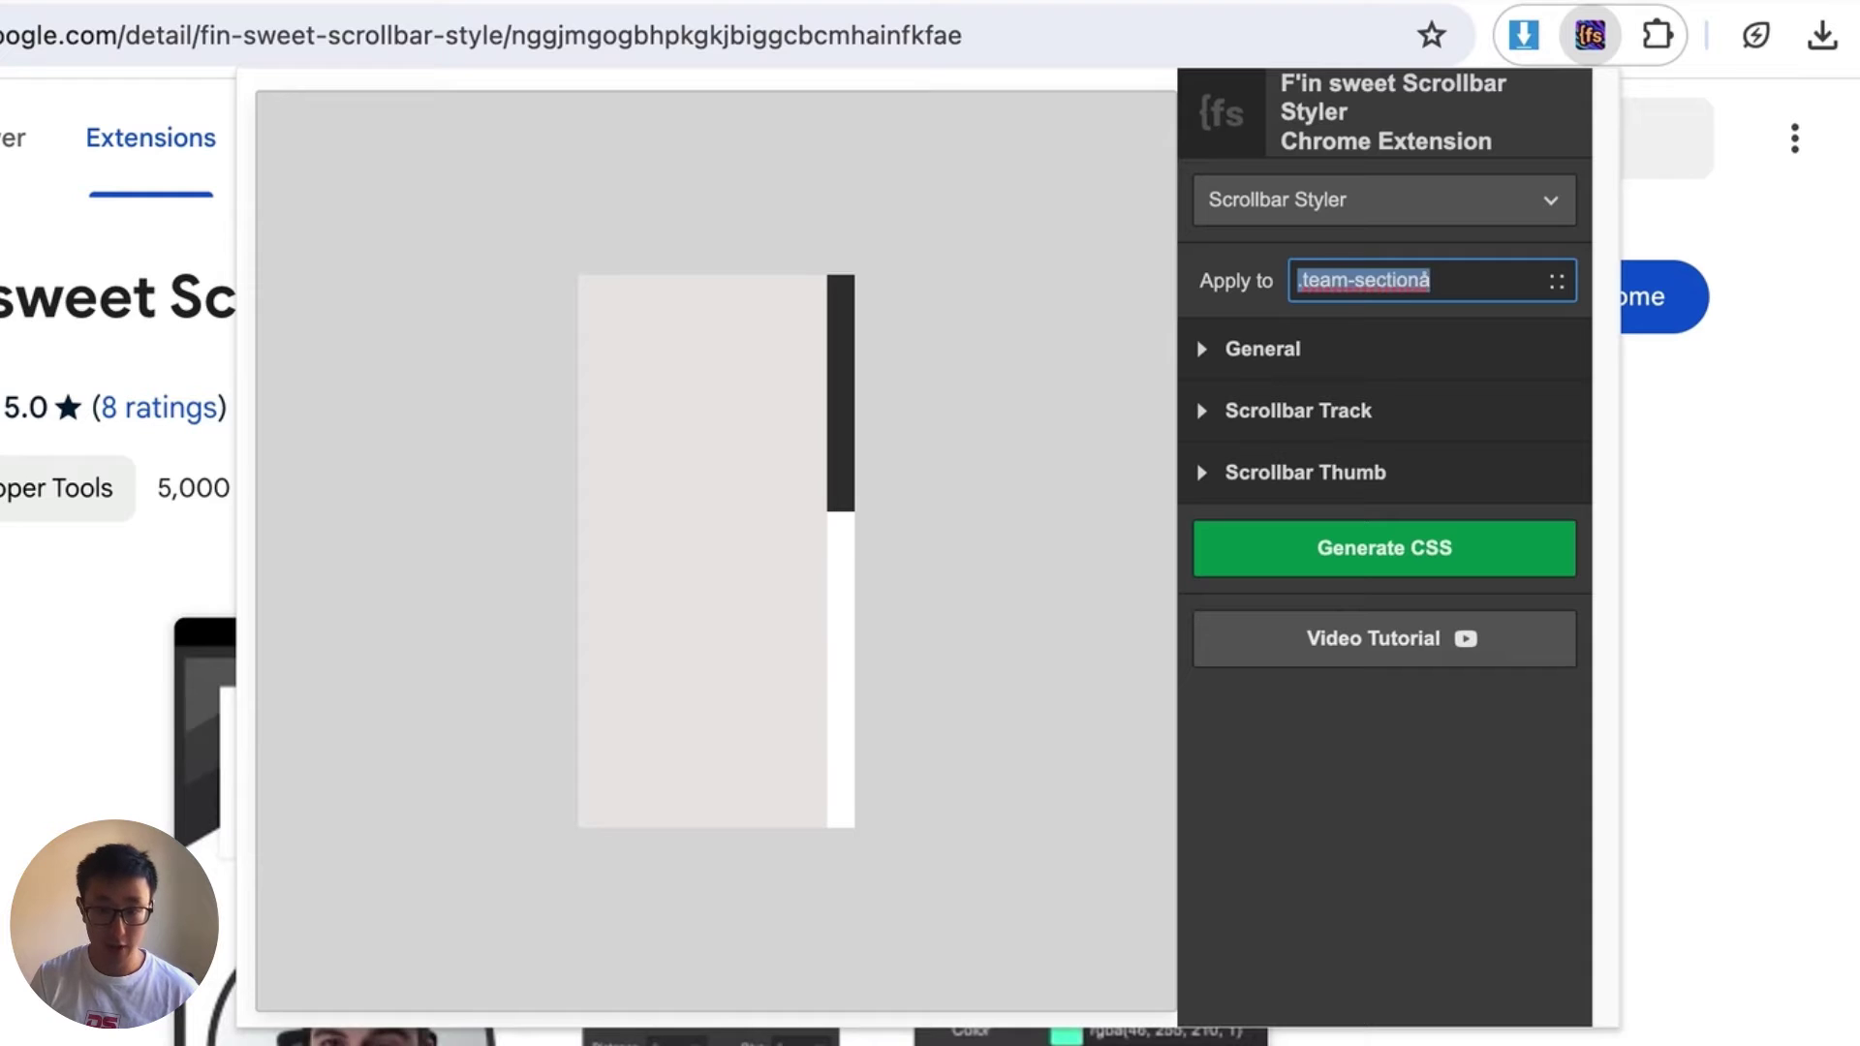
key("BackSpace")
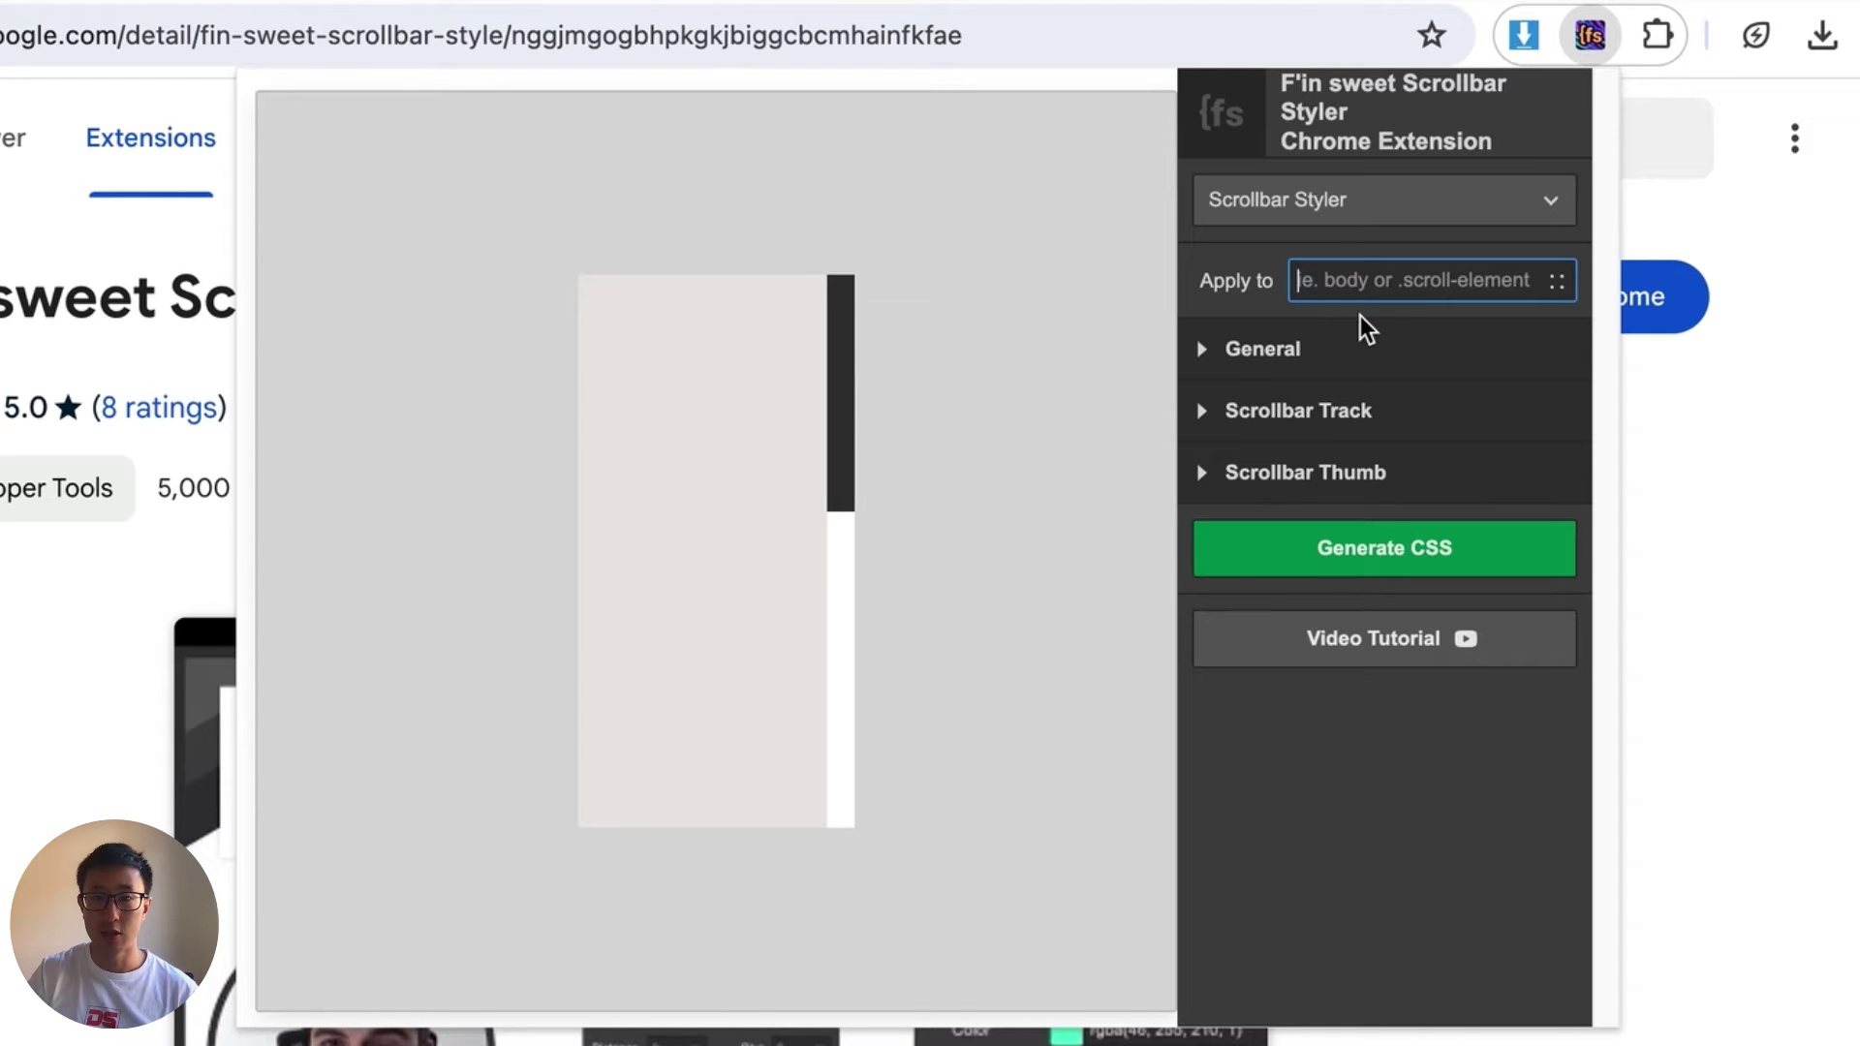
Step: Set the General scrollbar width to 100 px and expand the Scrollbar Track settings
left_click(1308, 351)
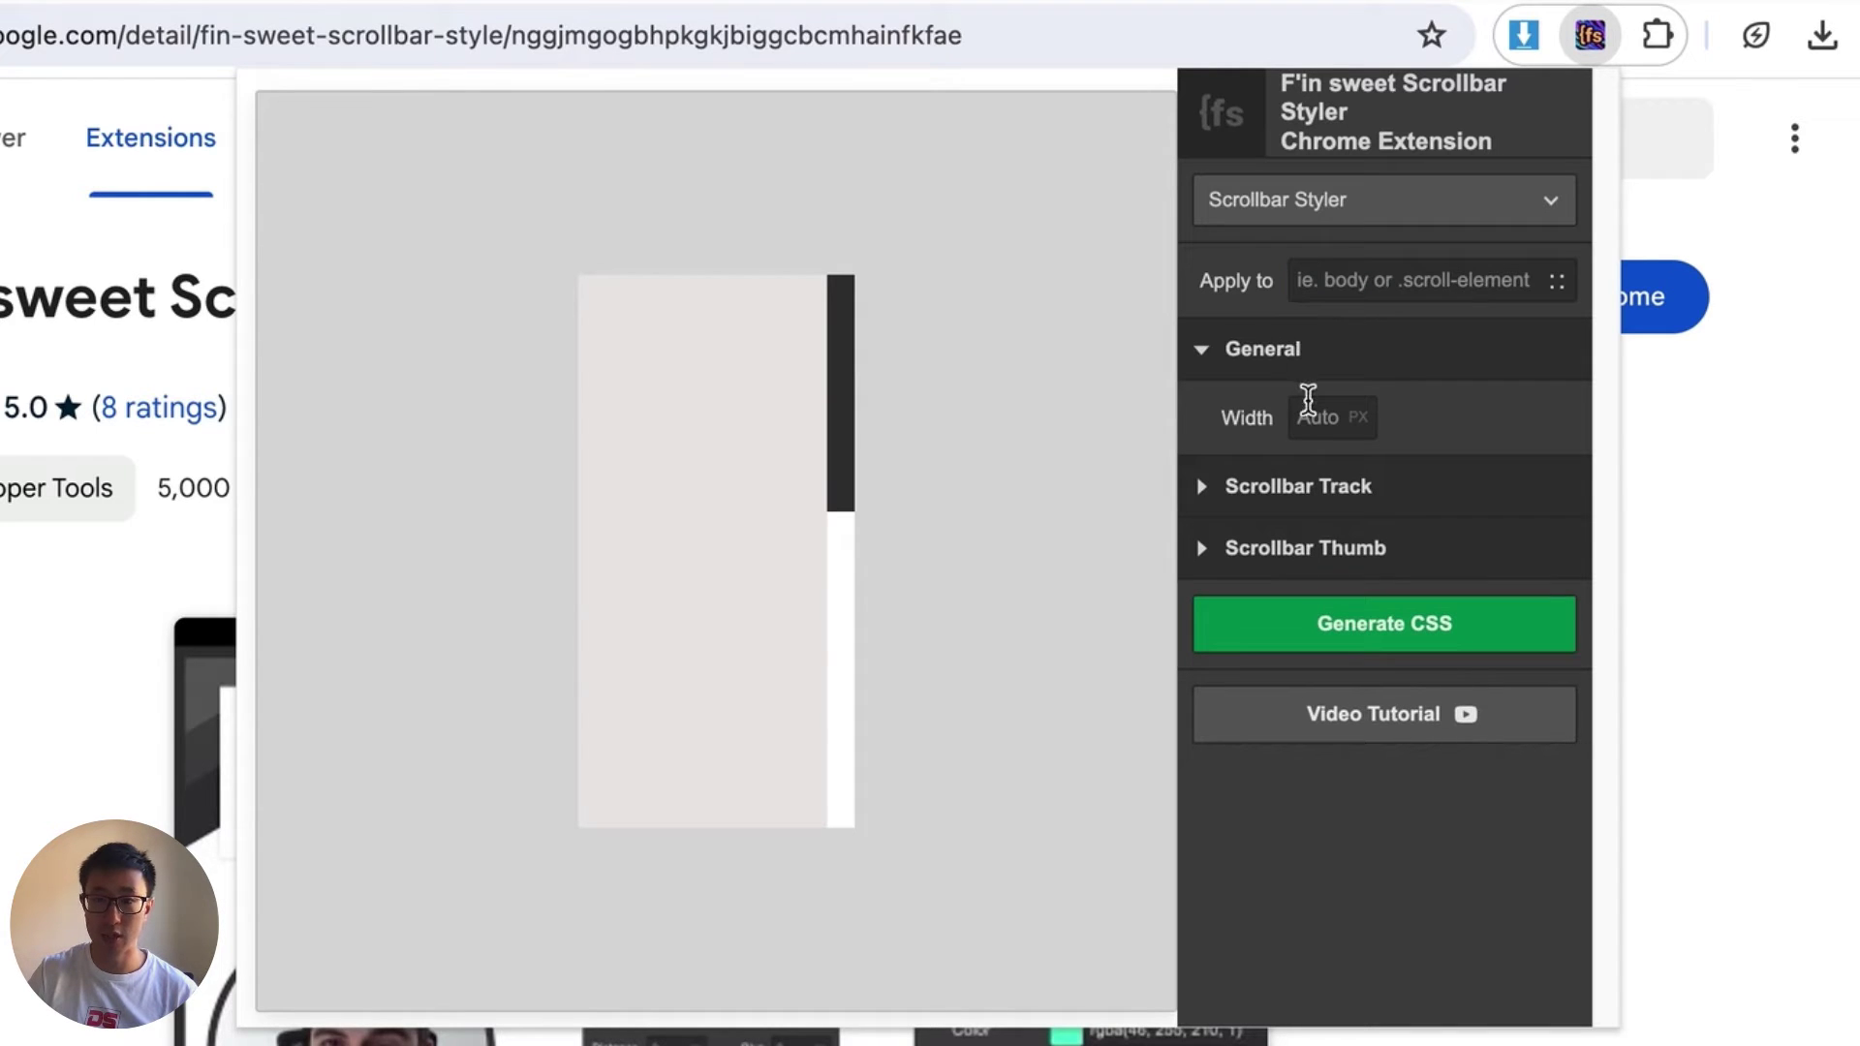
left_click(1319, 416)
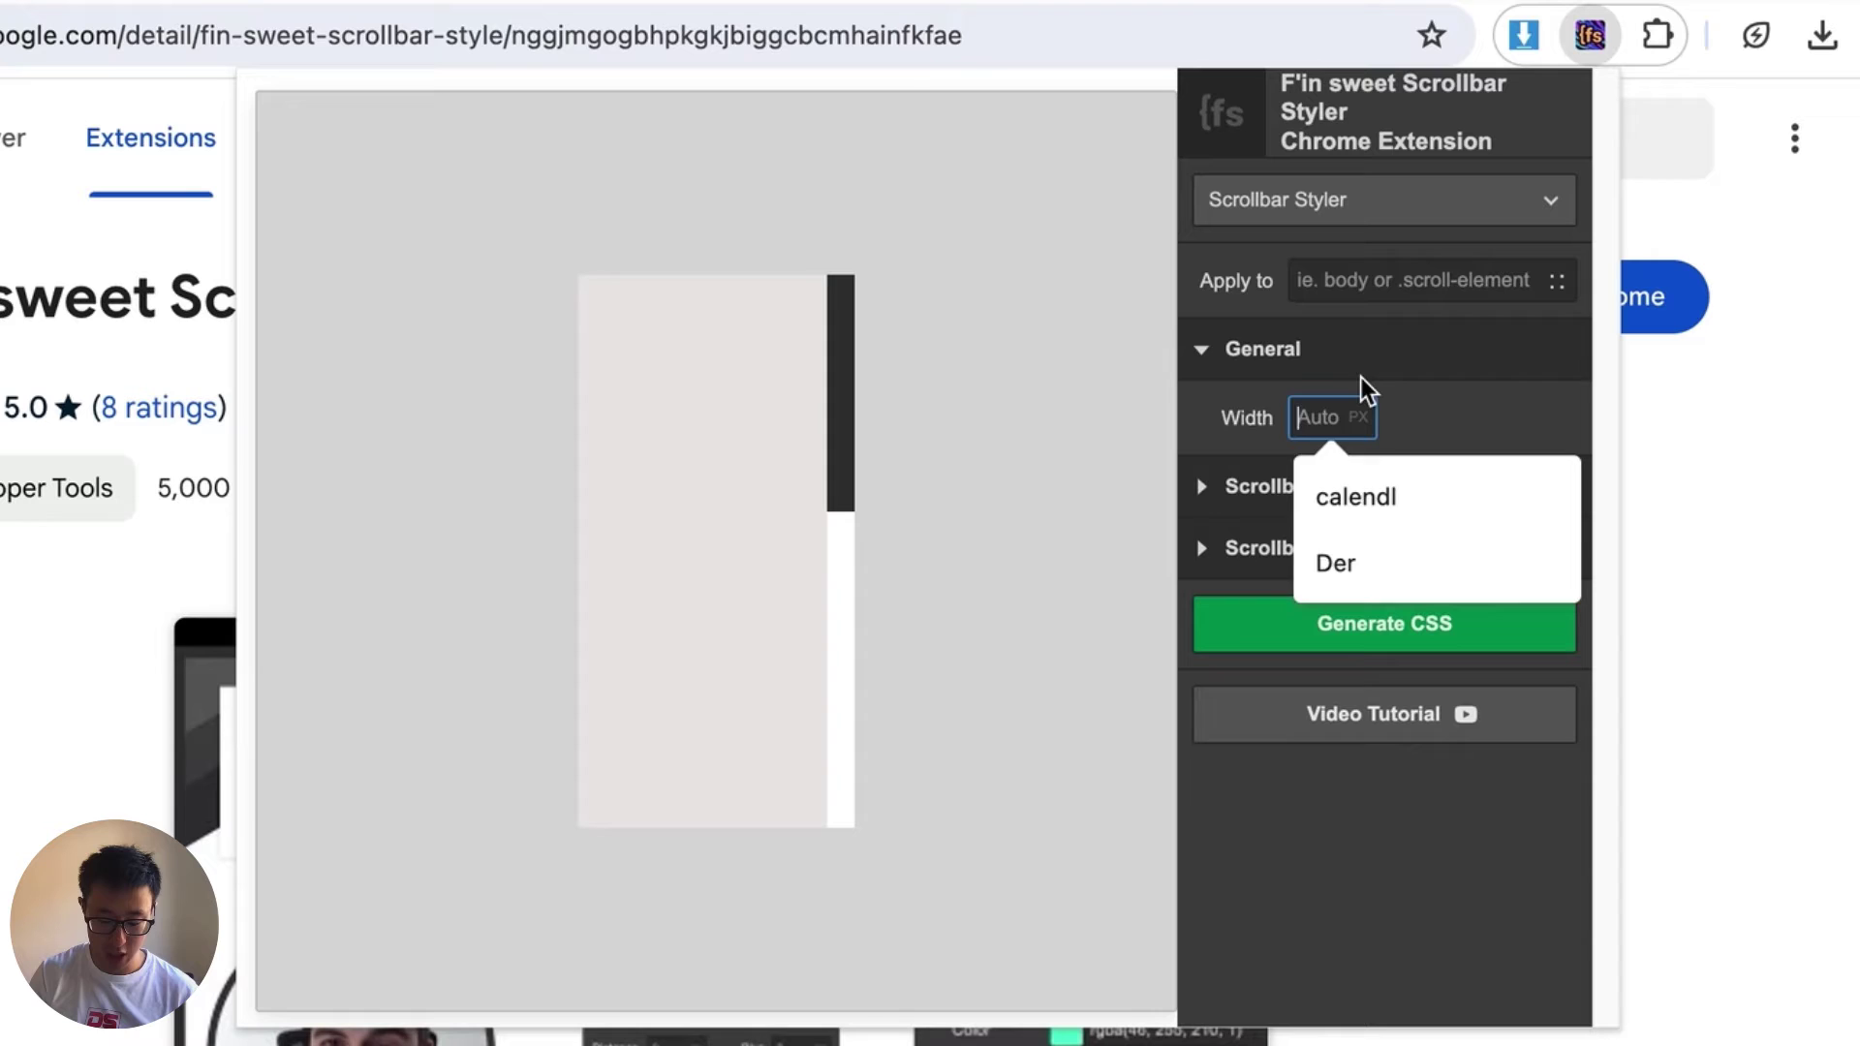
type("10")
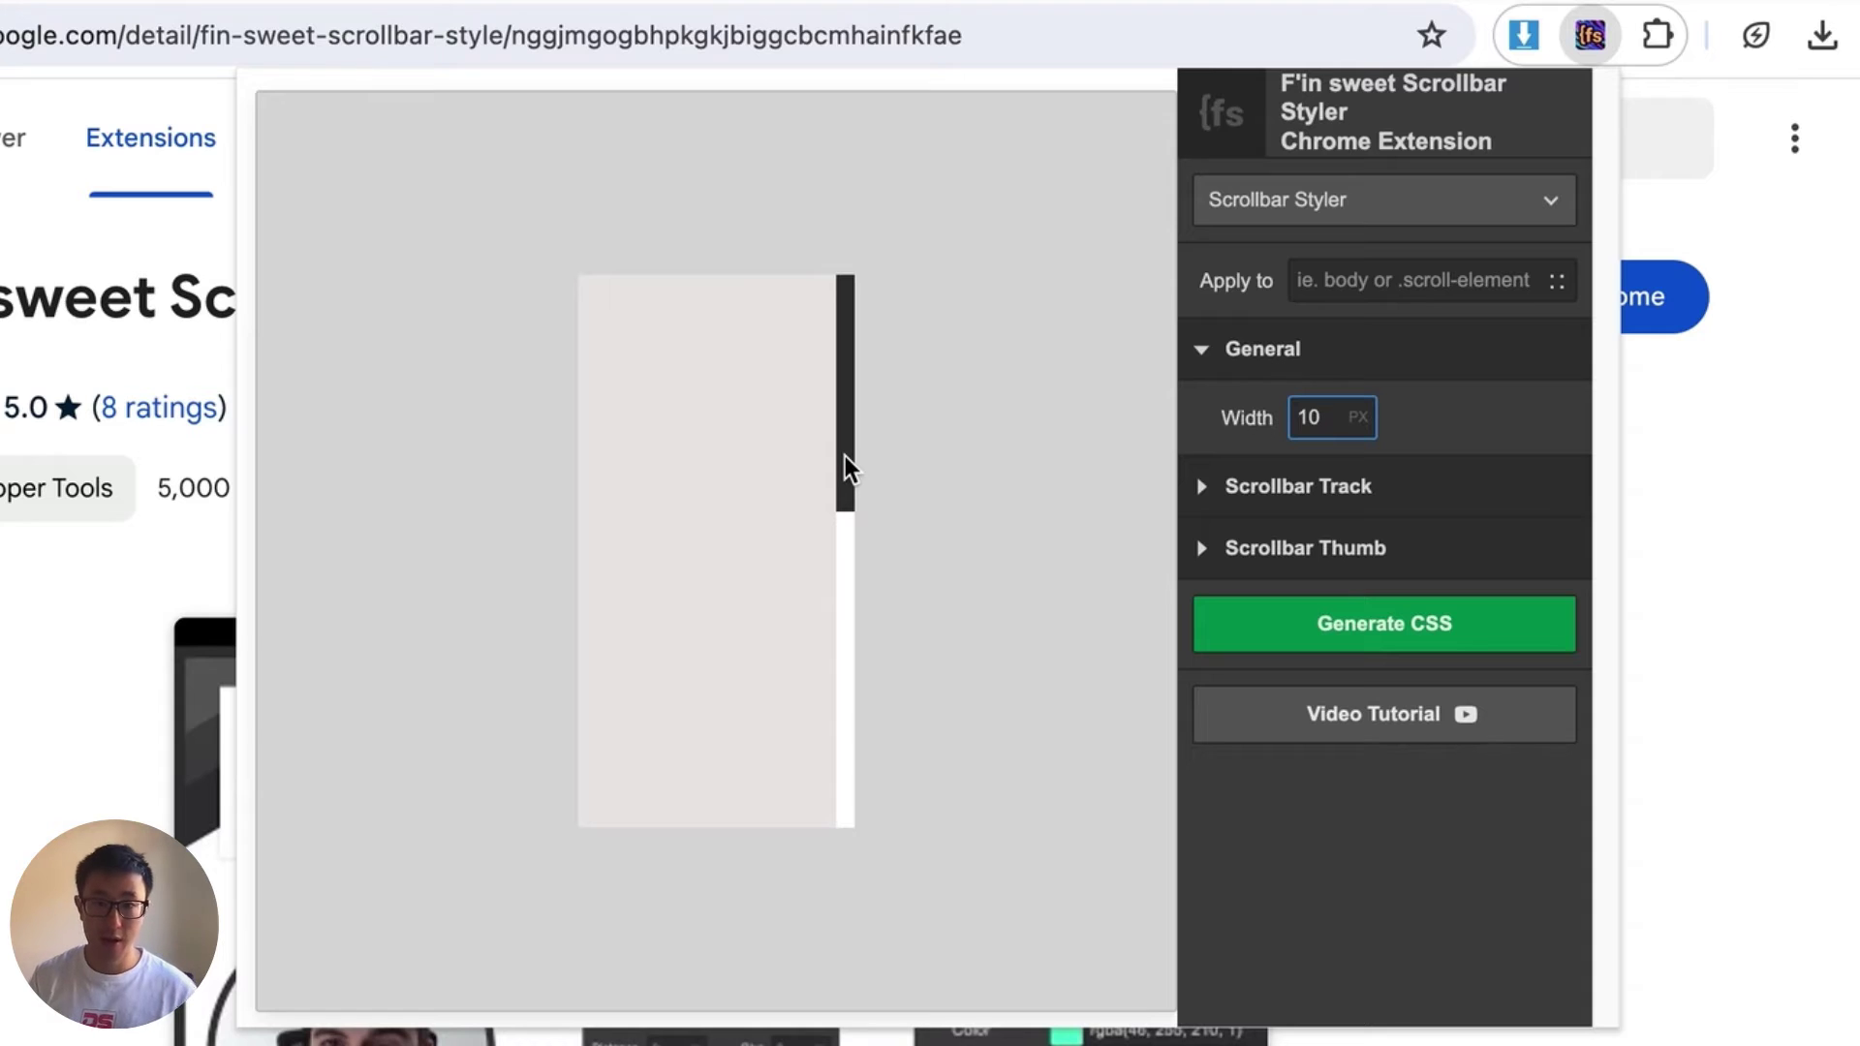
type("0")
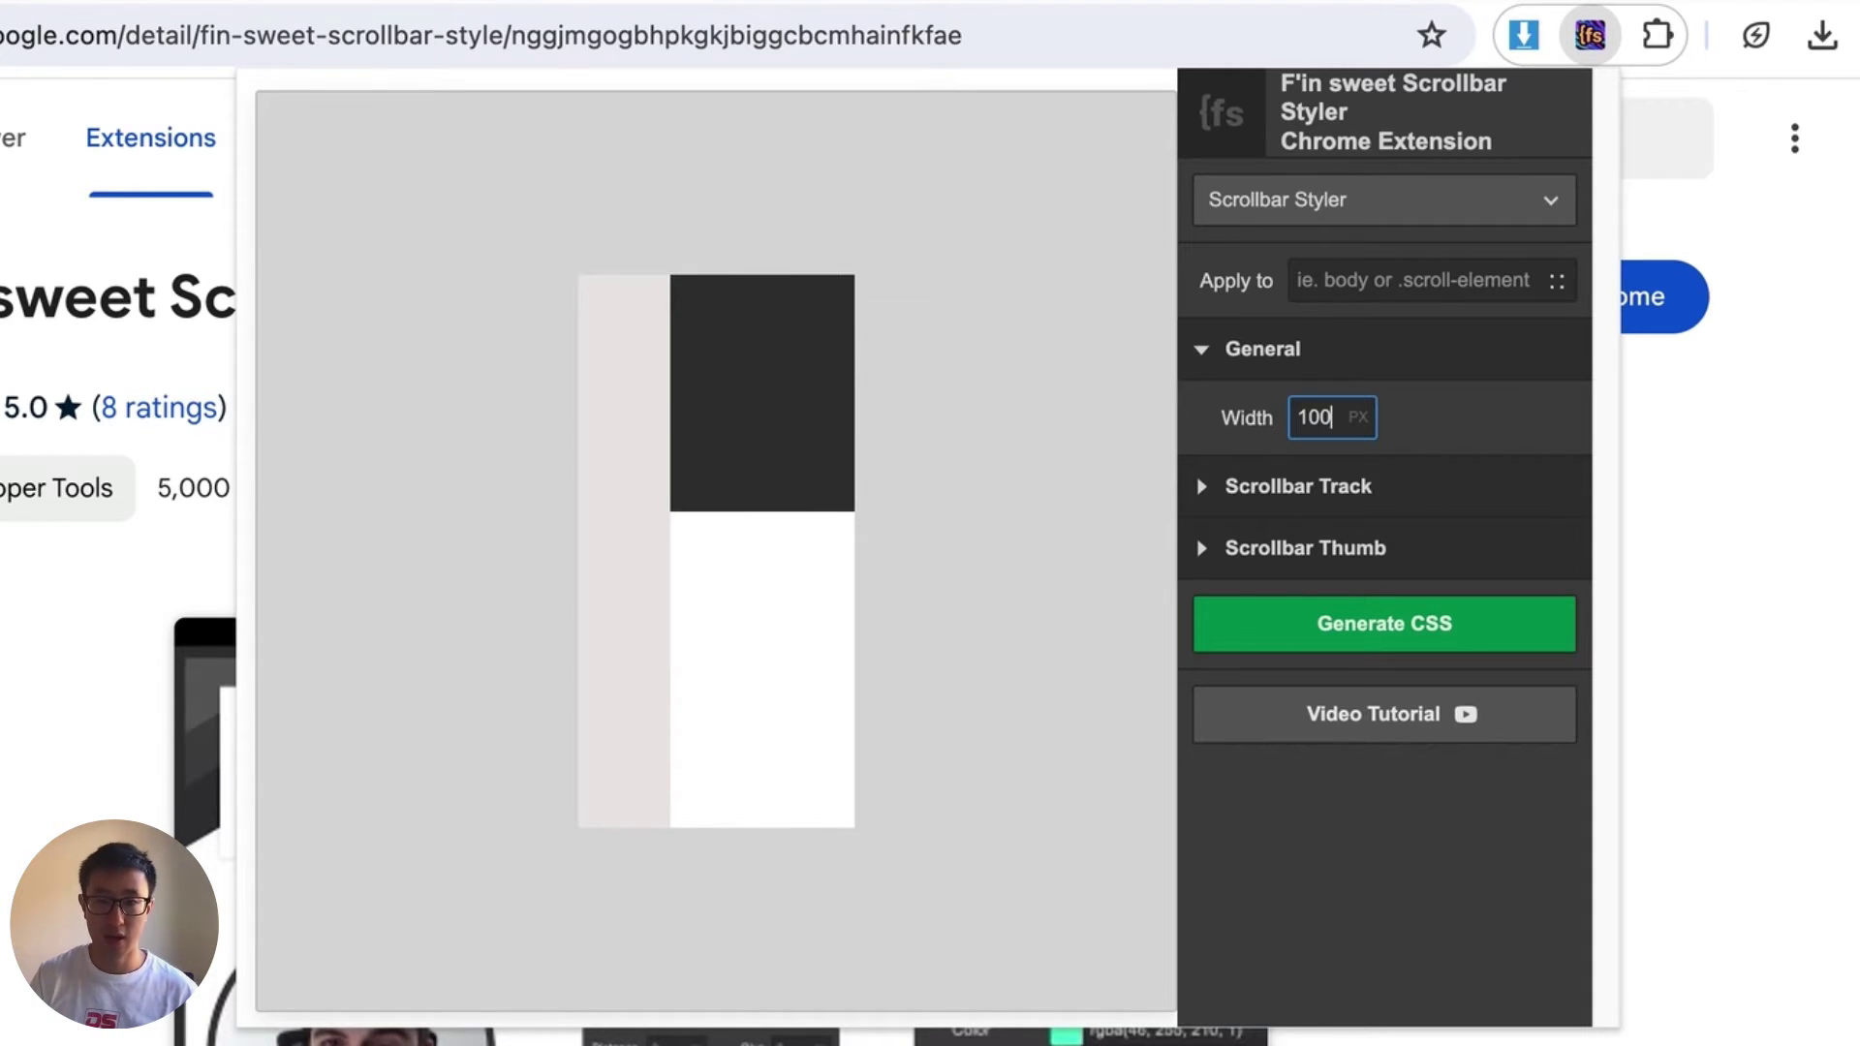
left_click(1281, 503)
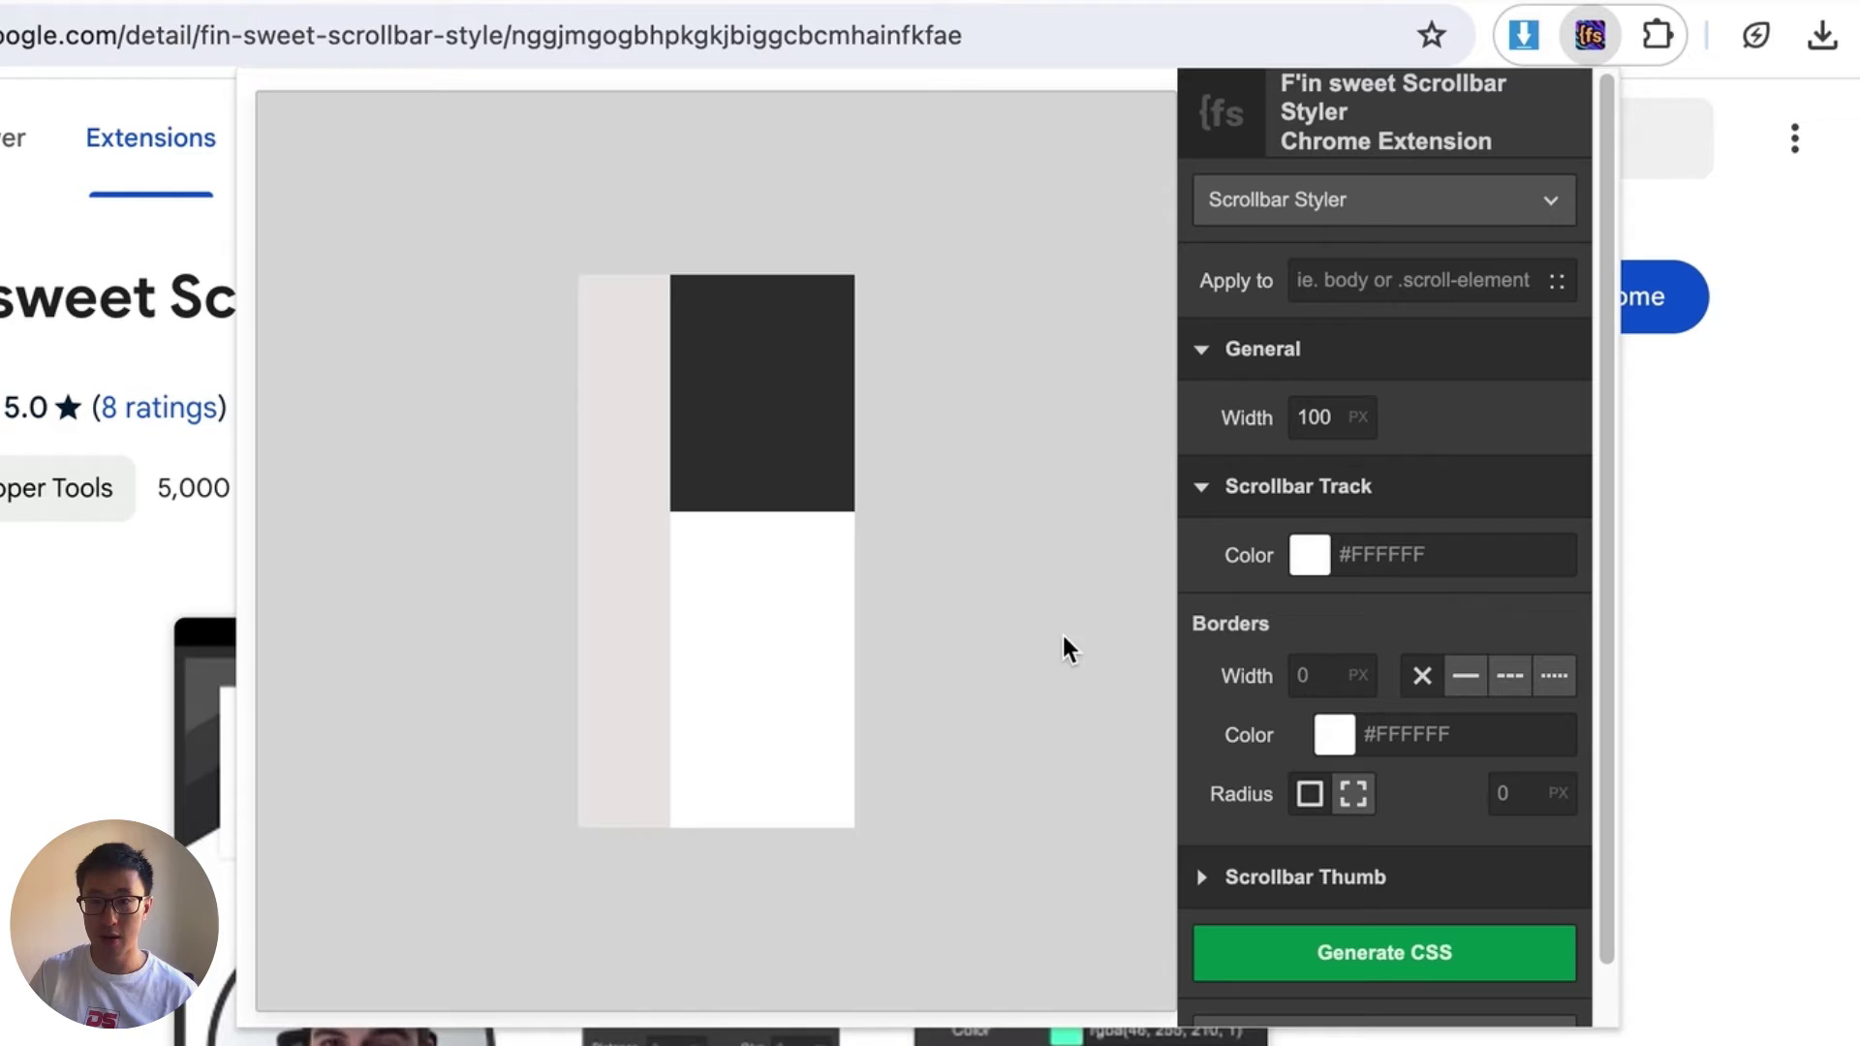
Step: Set the scrollbar track colour to a pinkish red
left_click(1311, 567)
left_click_drag(1414, 637, 1449, 554)
left_click(1461, 523)
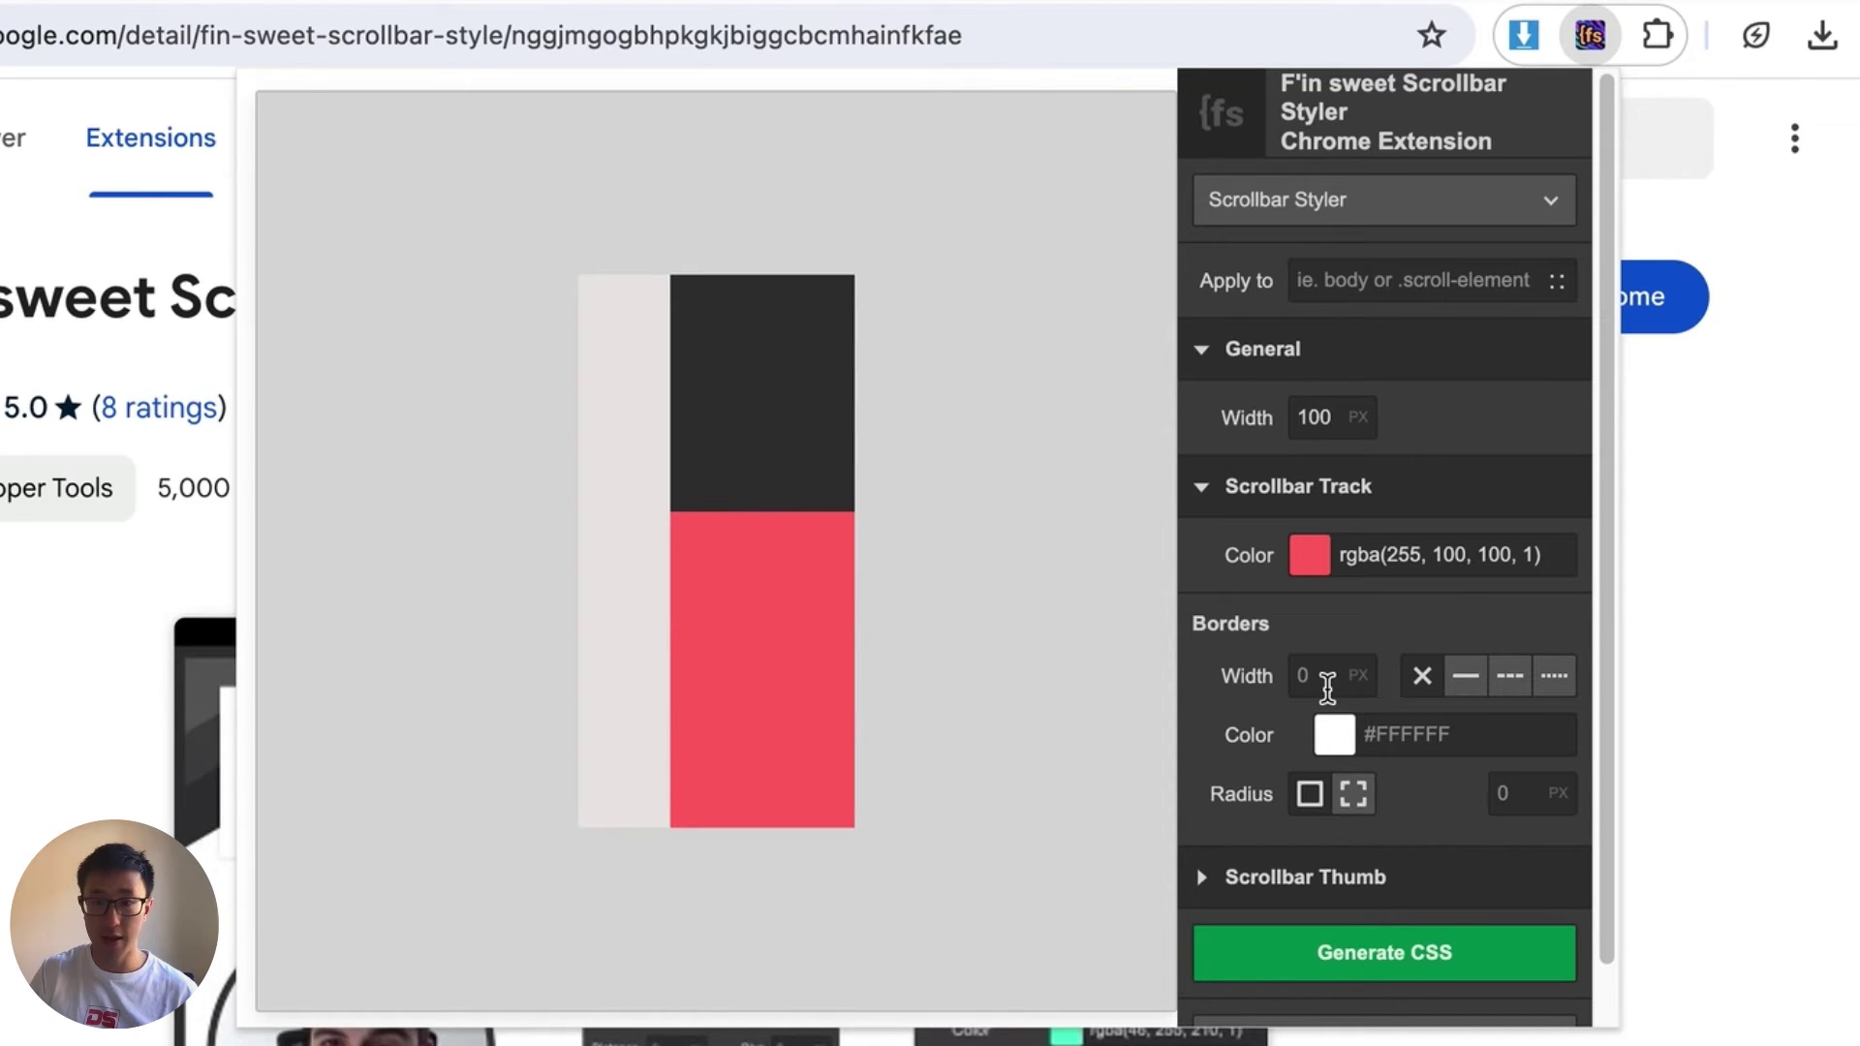
Step: Give the track a 5 px magenta border, rgba(248, 0, 255, 1)
left_click(1327, 683)
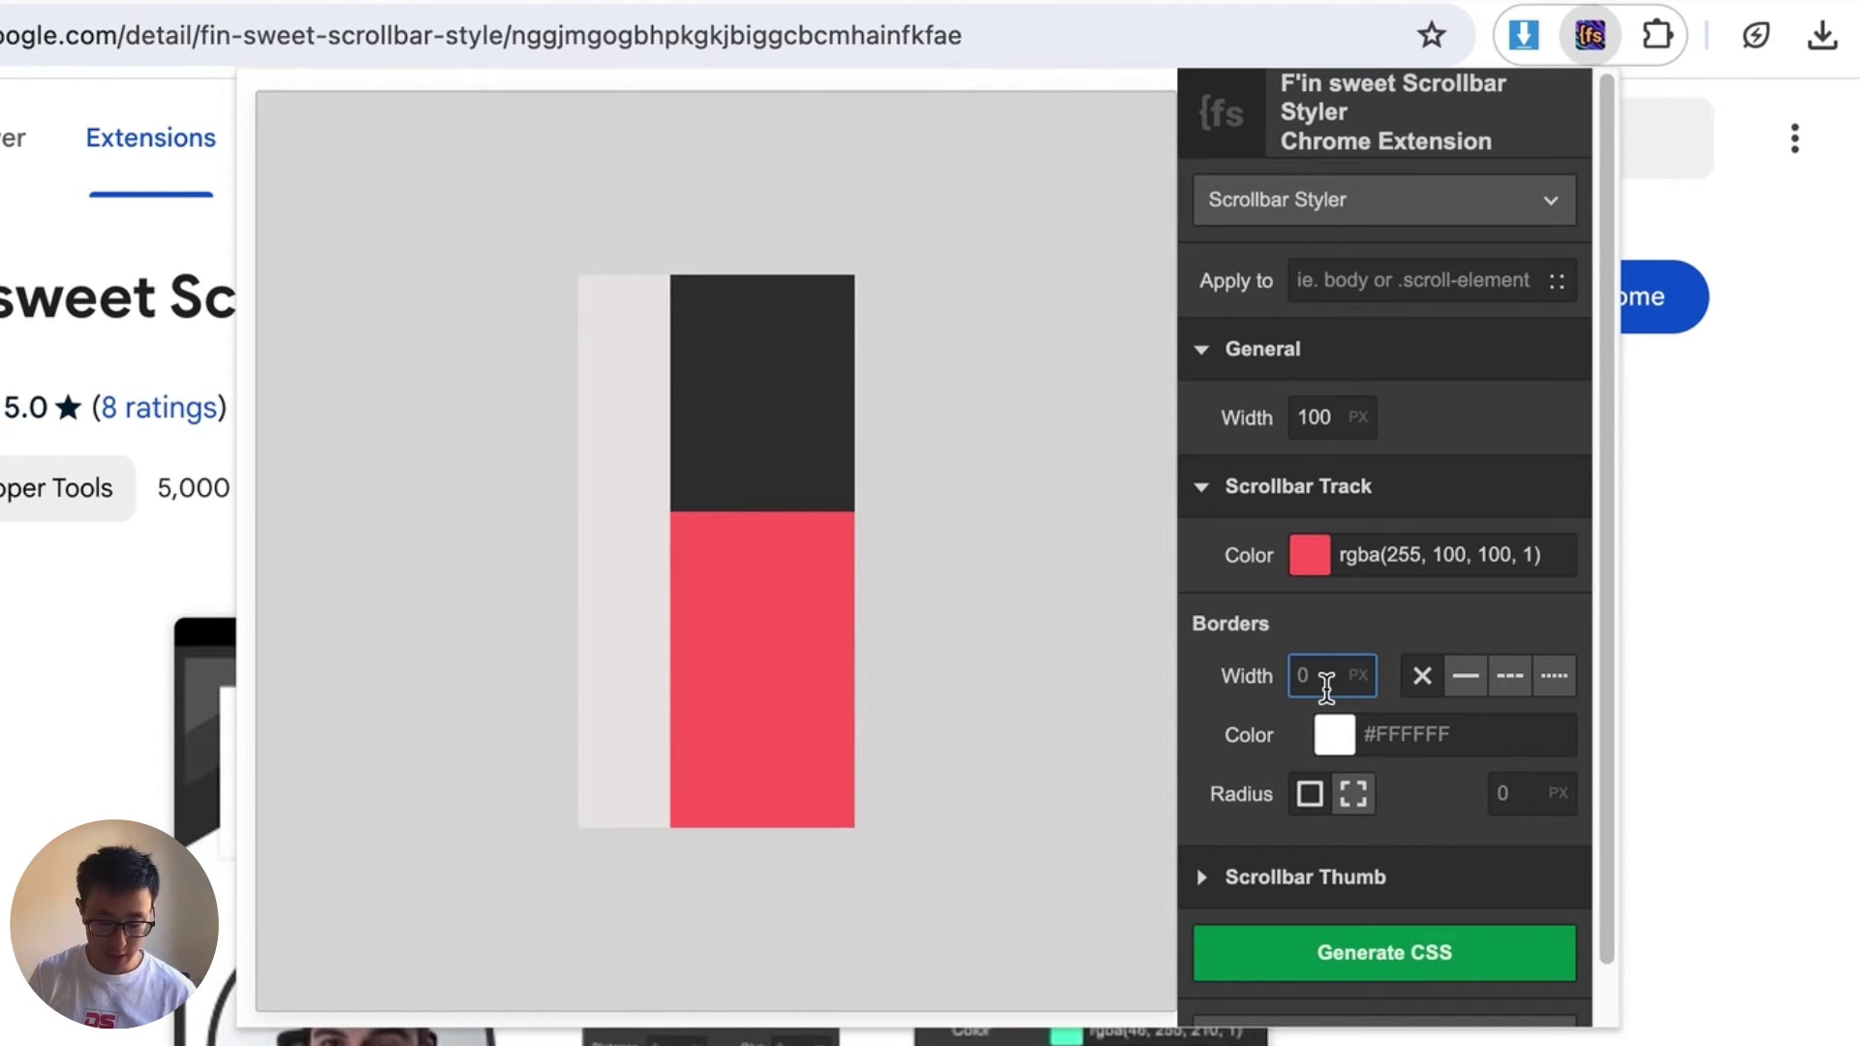
type("5")
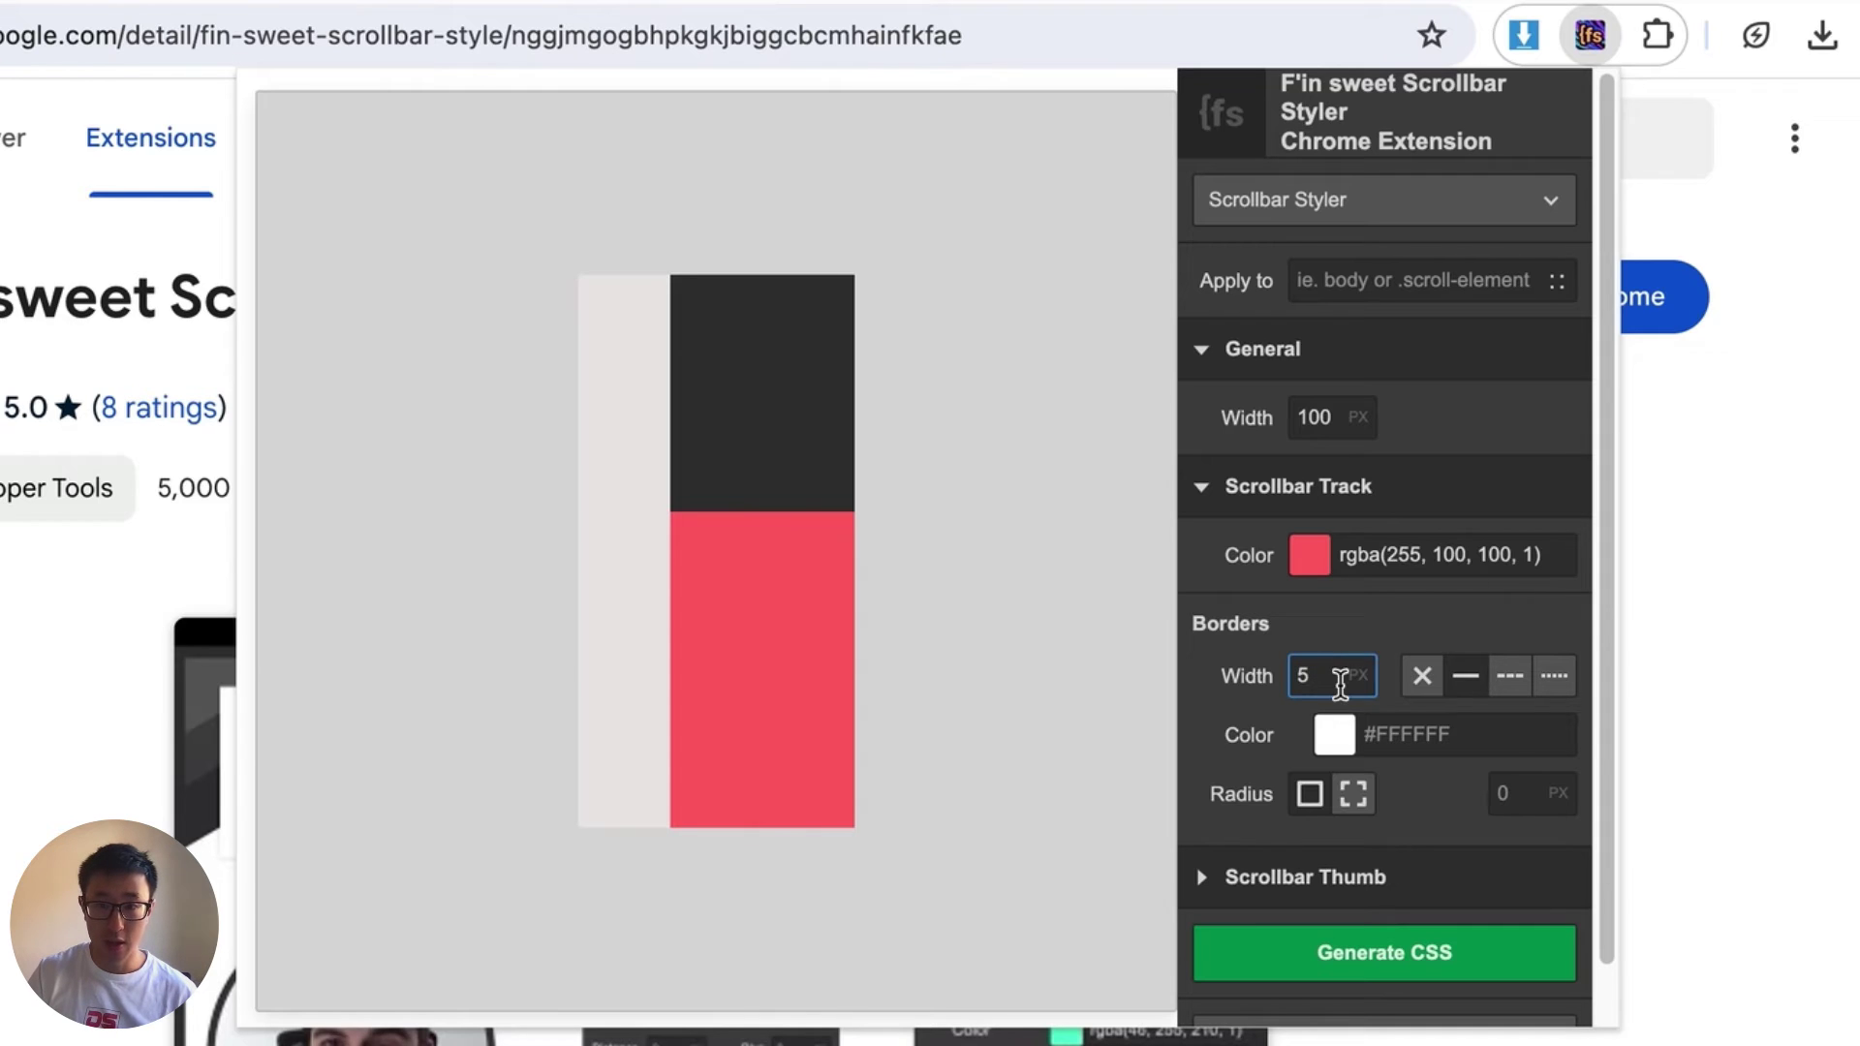
left_click(1334, 734)
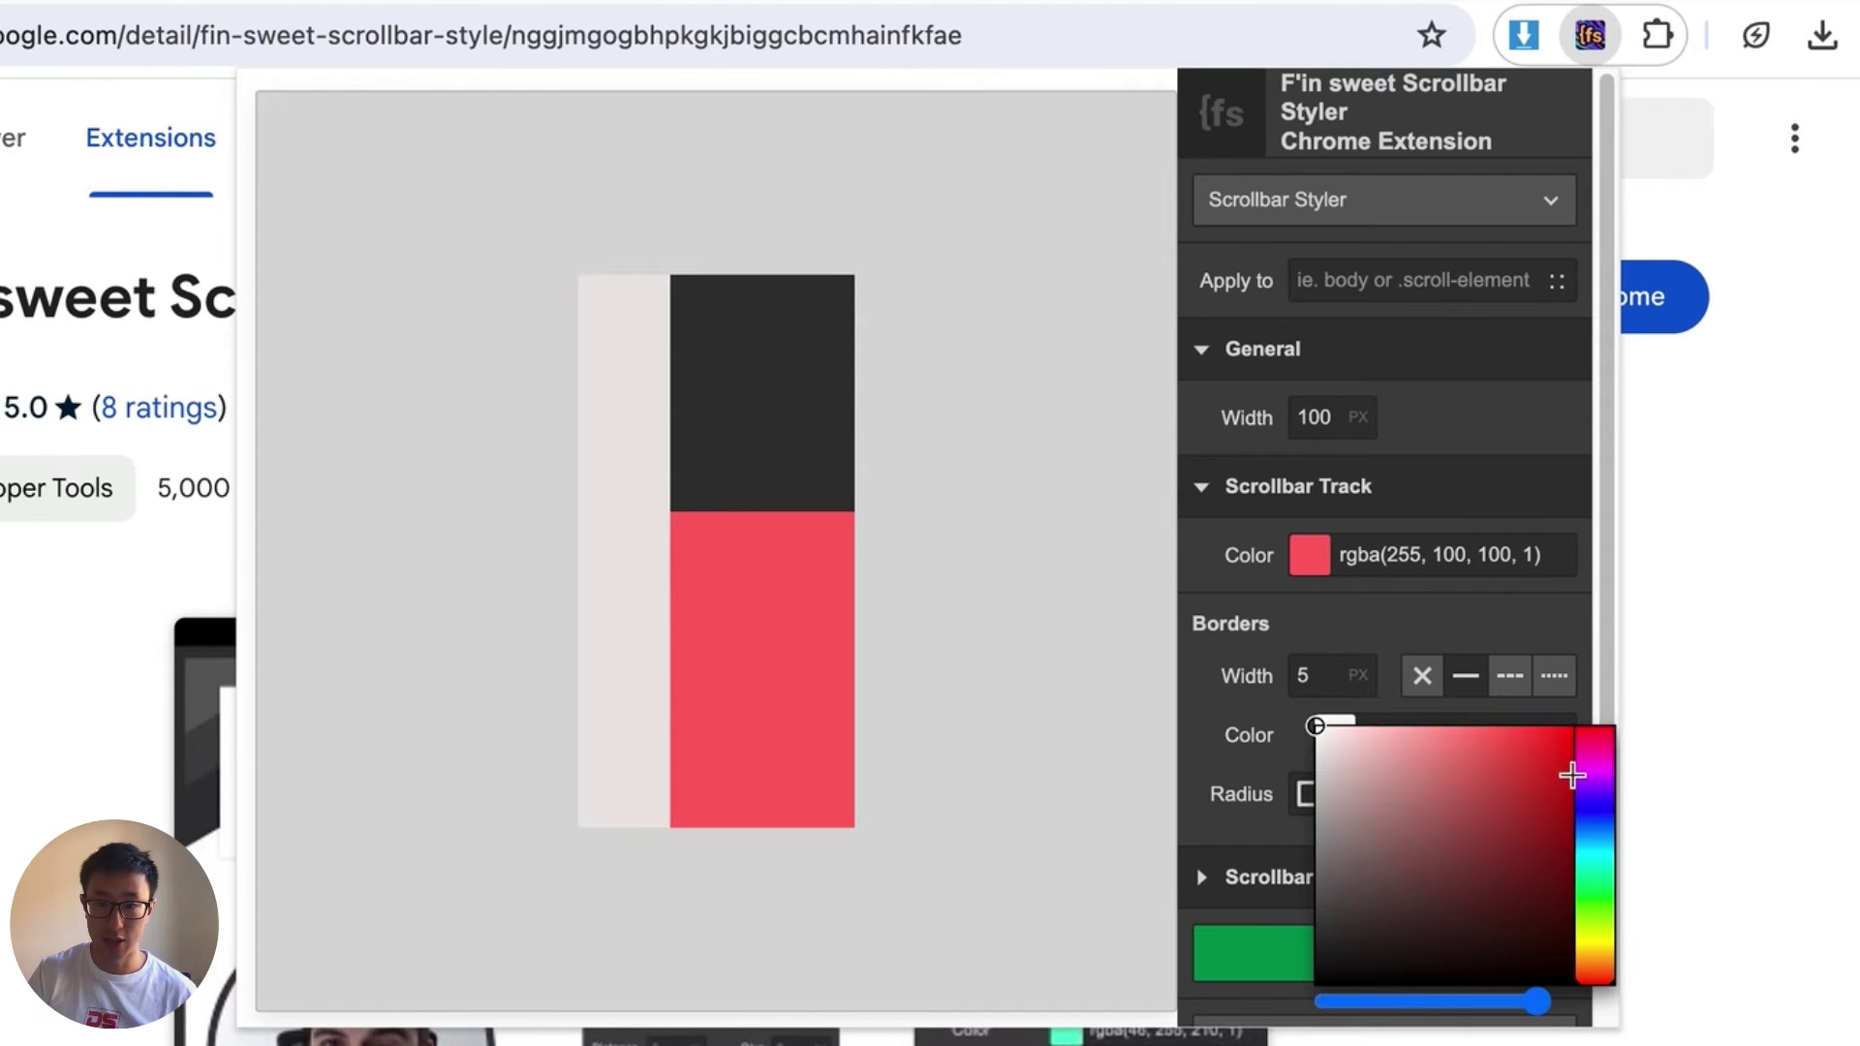
left_click(1614, 693)
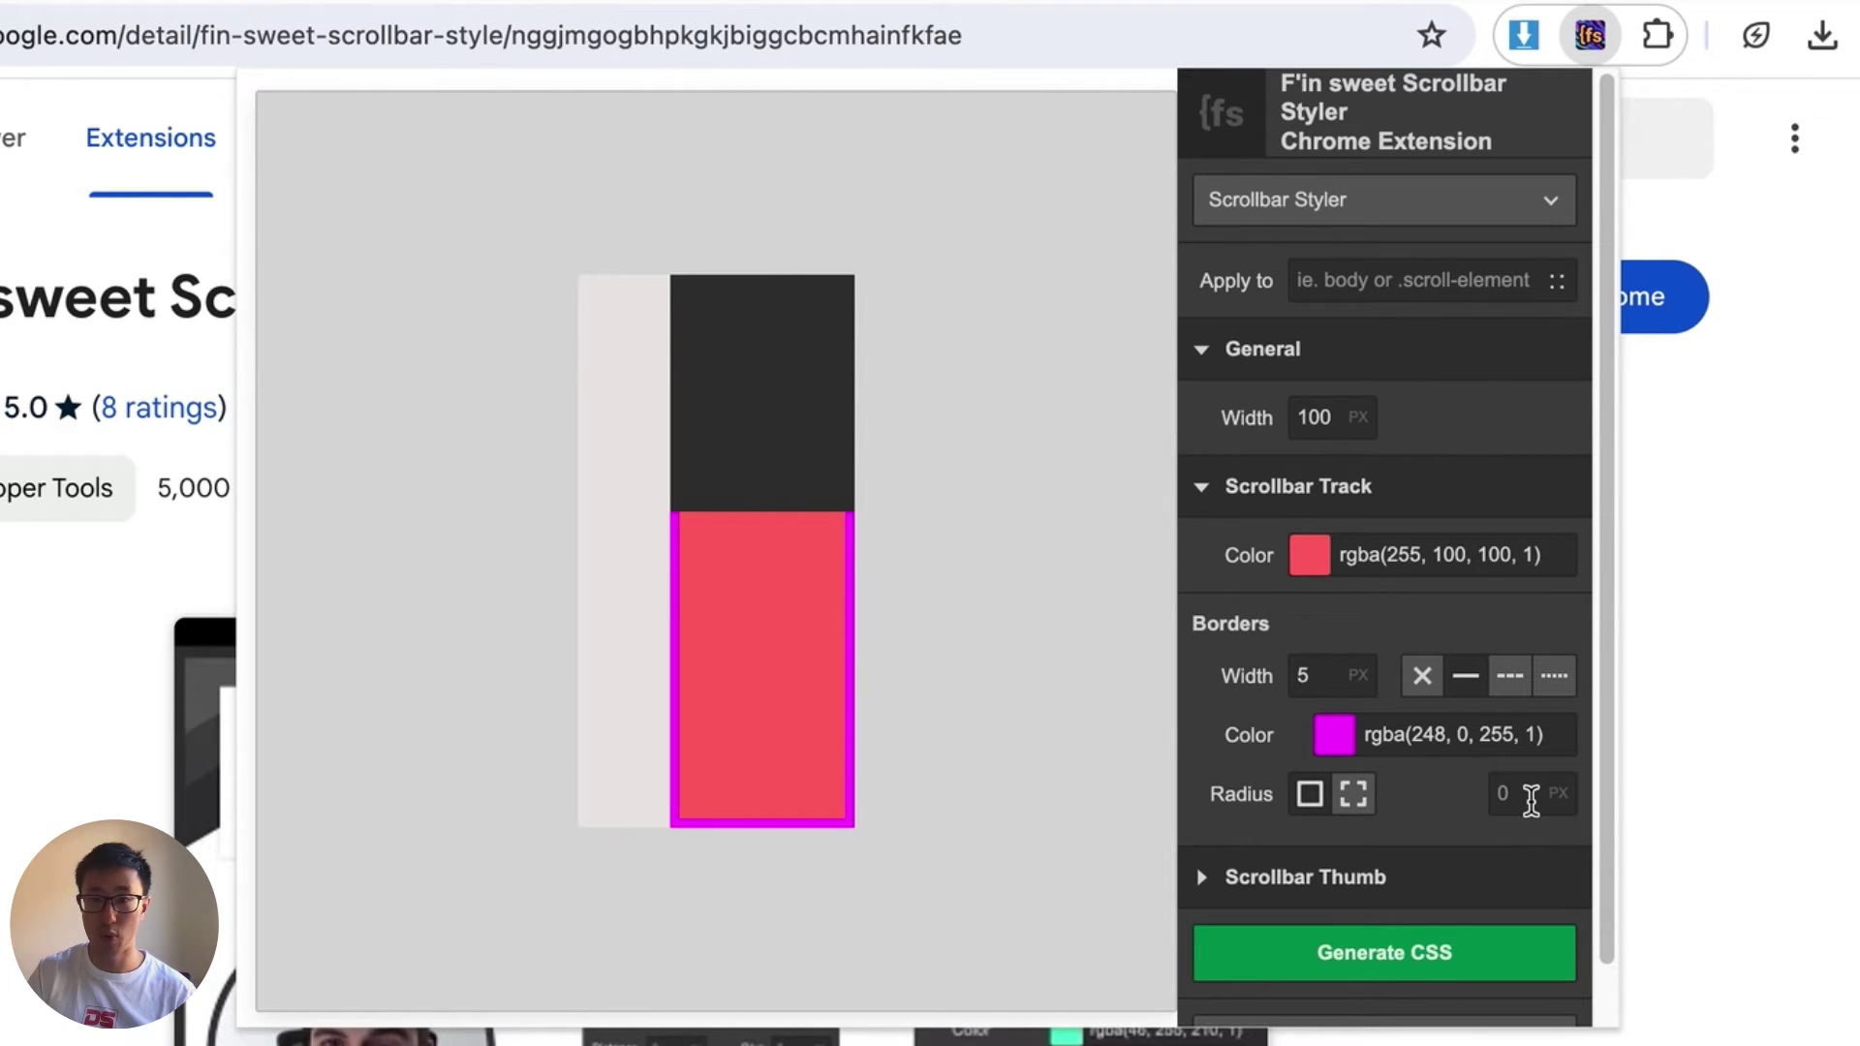
Step: Expand Scrollbar Thumb and set the thumb colour to orange, rgba(255, 131, 0, 1)
scroll(1370, 810, "down", 1)
scroll(1370, 818, "down", 1)
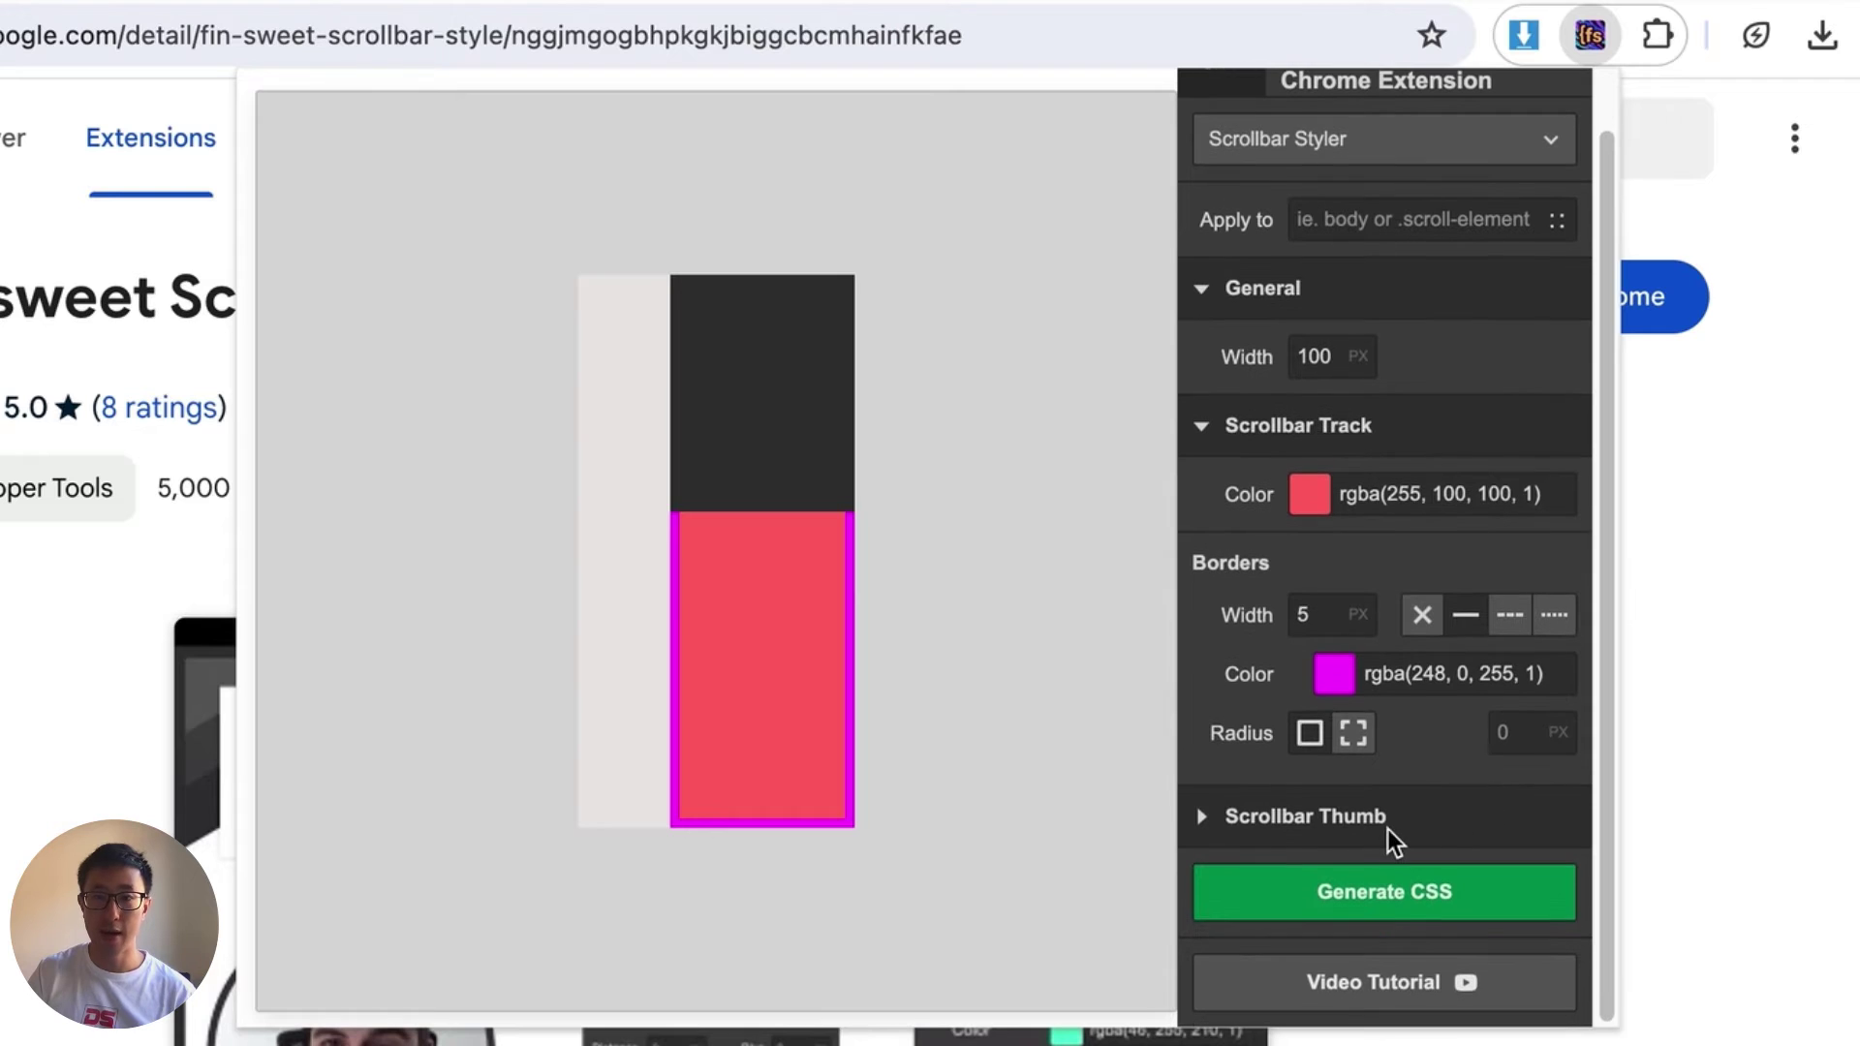
left_click(1388, 828)
scroll(1408, 759, "down", 5)
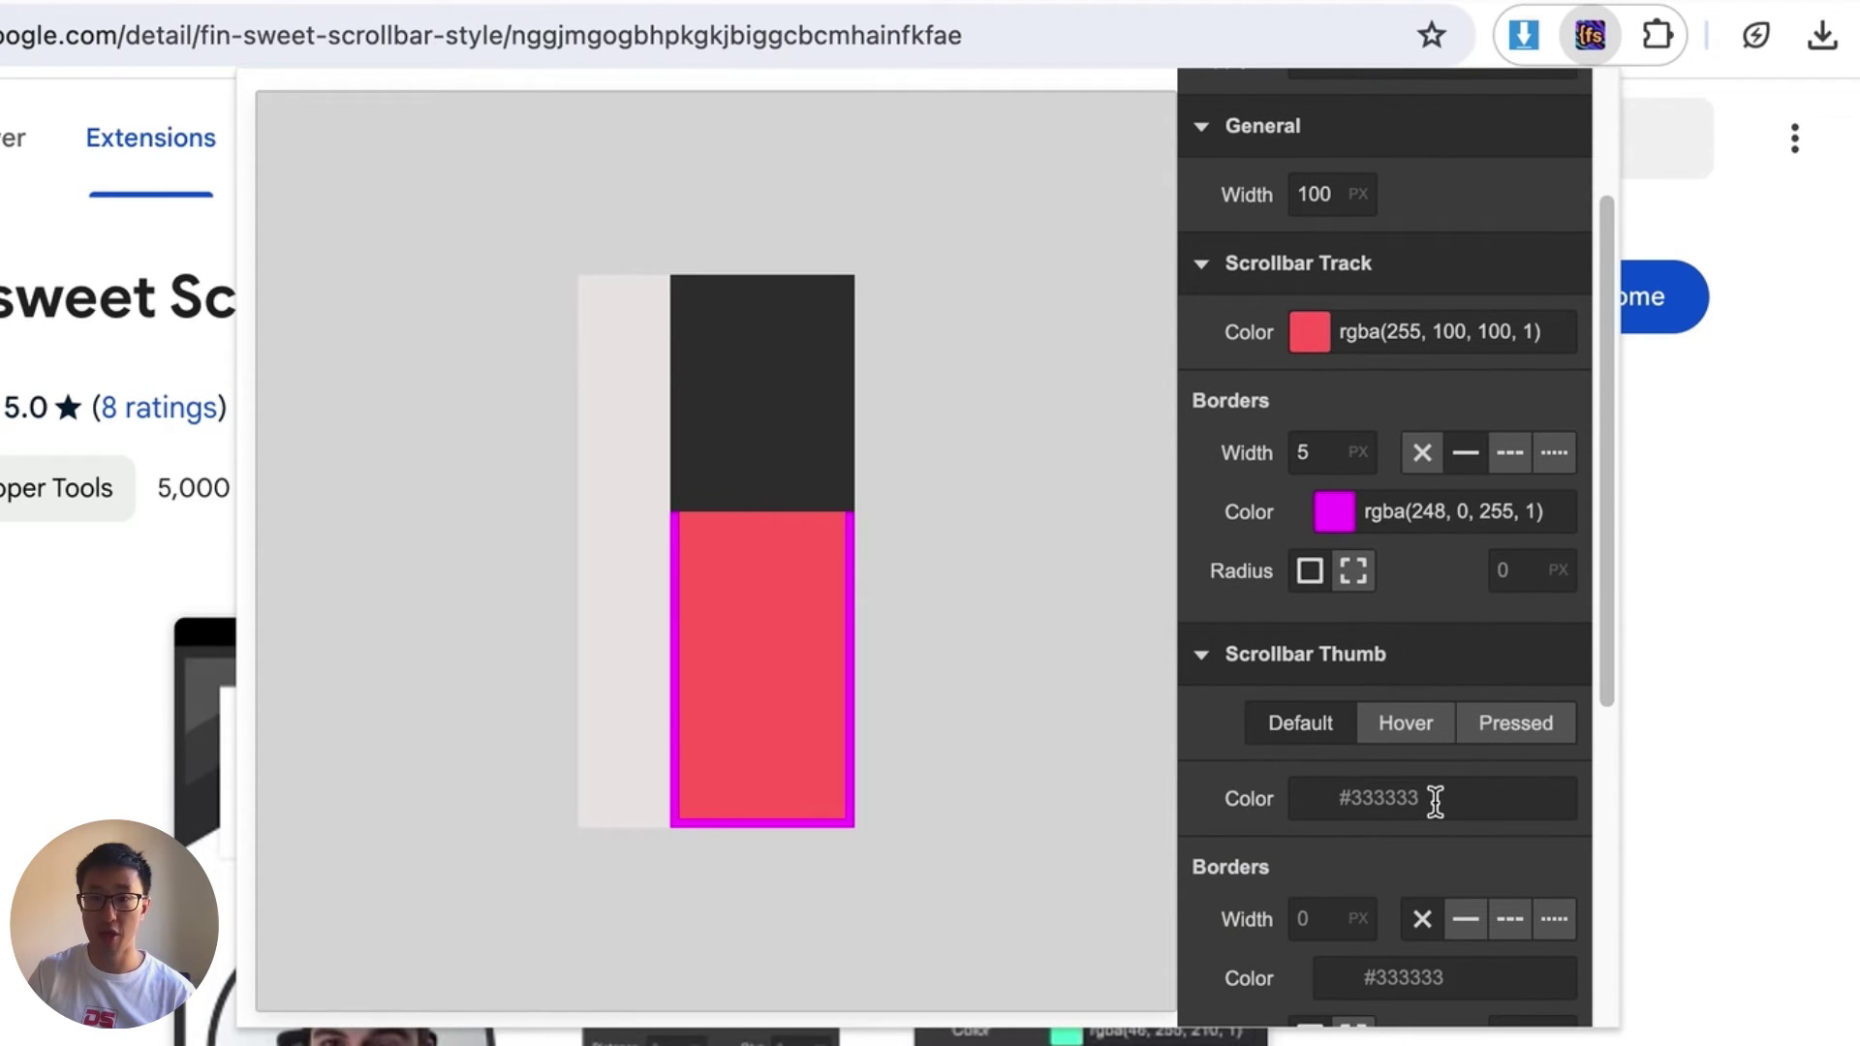
scroll(1435, 800, "down", 8)
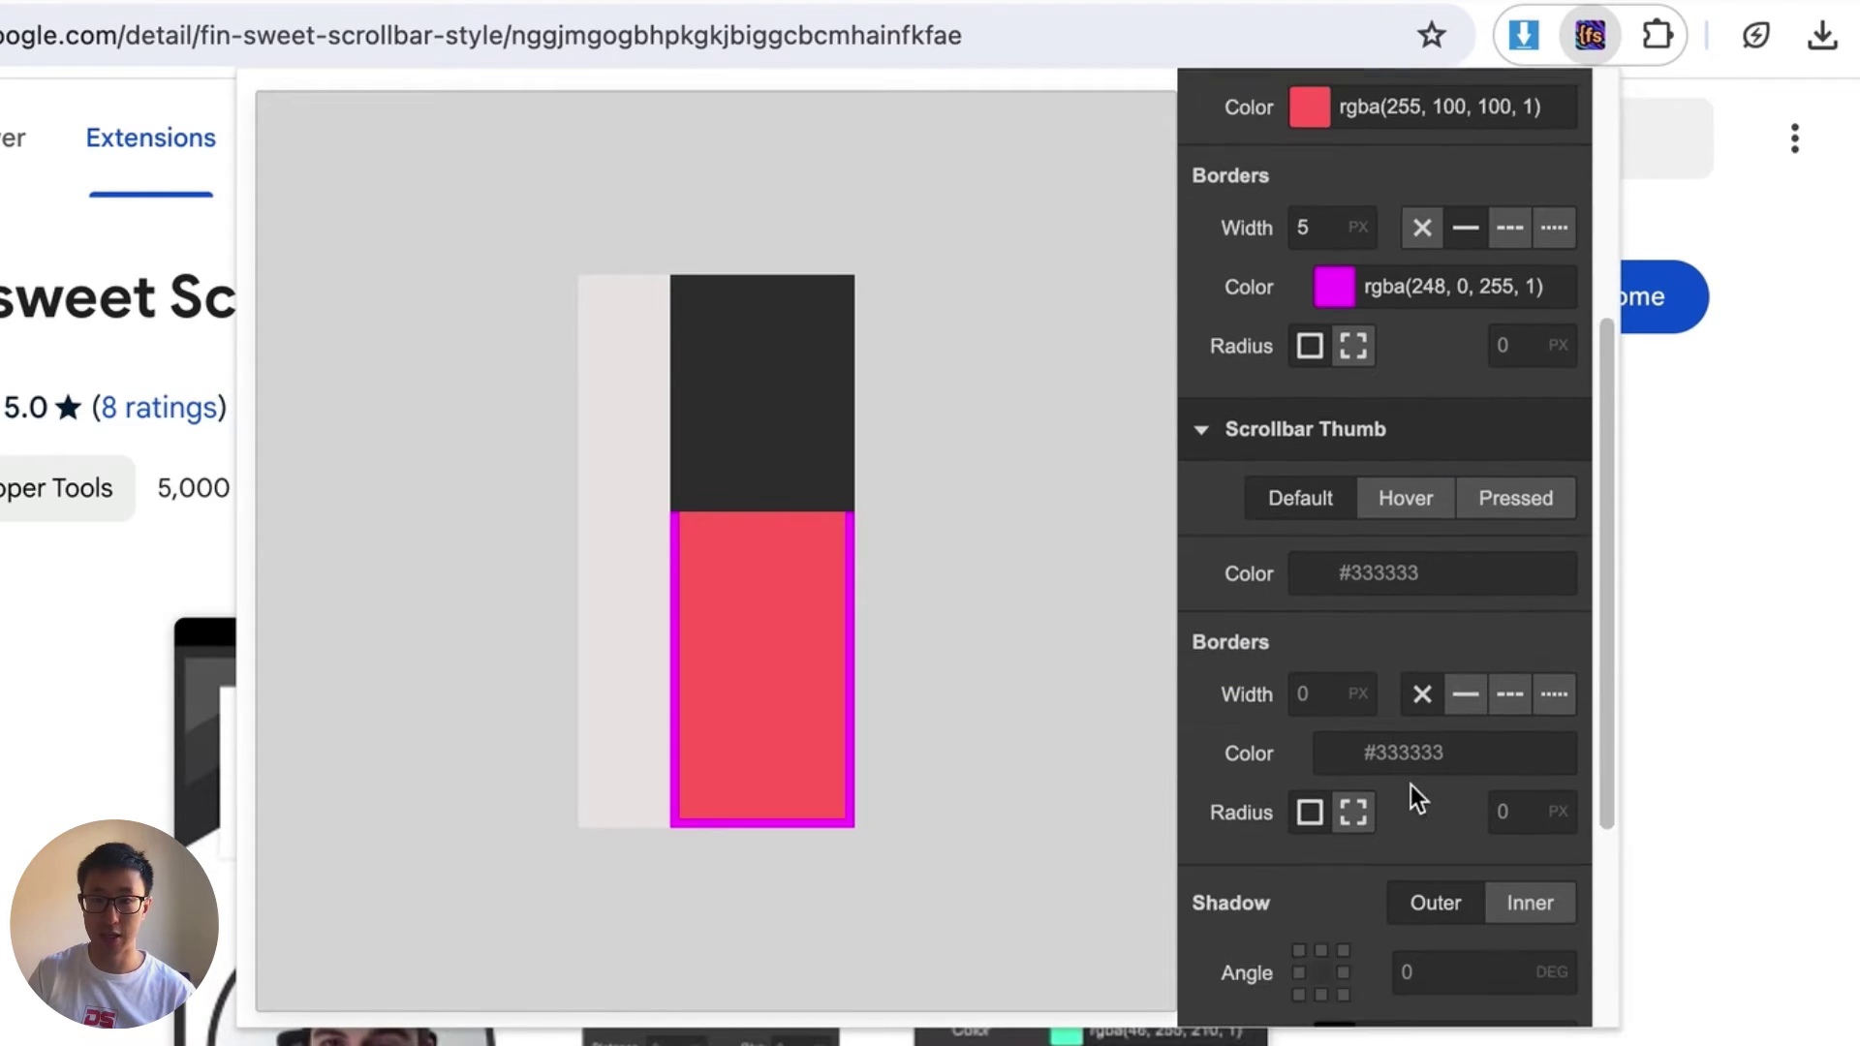
left_click(1310, 550)
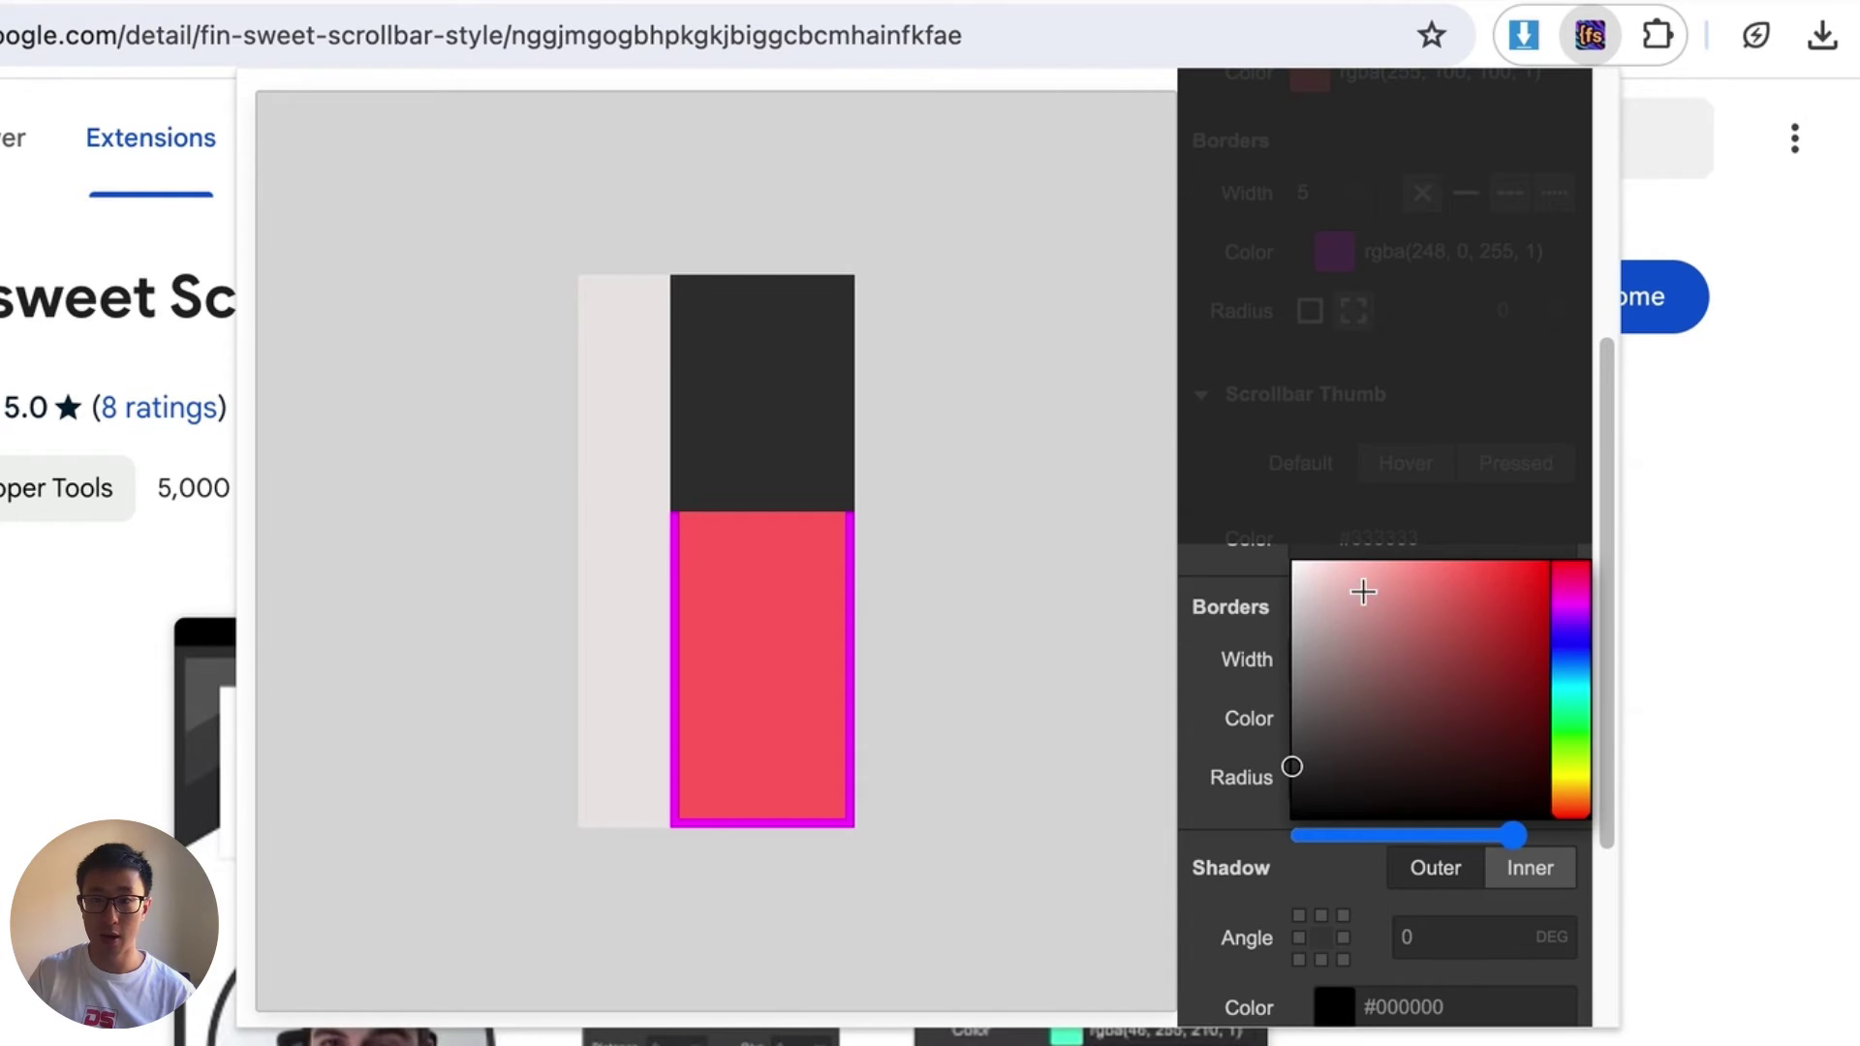
left_click_drag(1576, 736, 1574, 807)
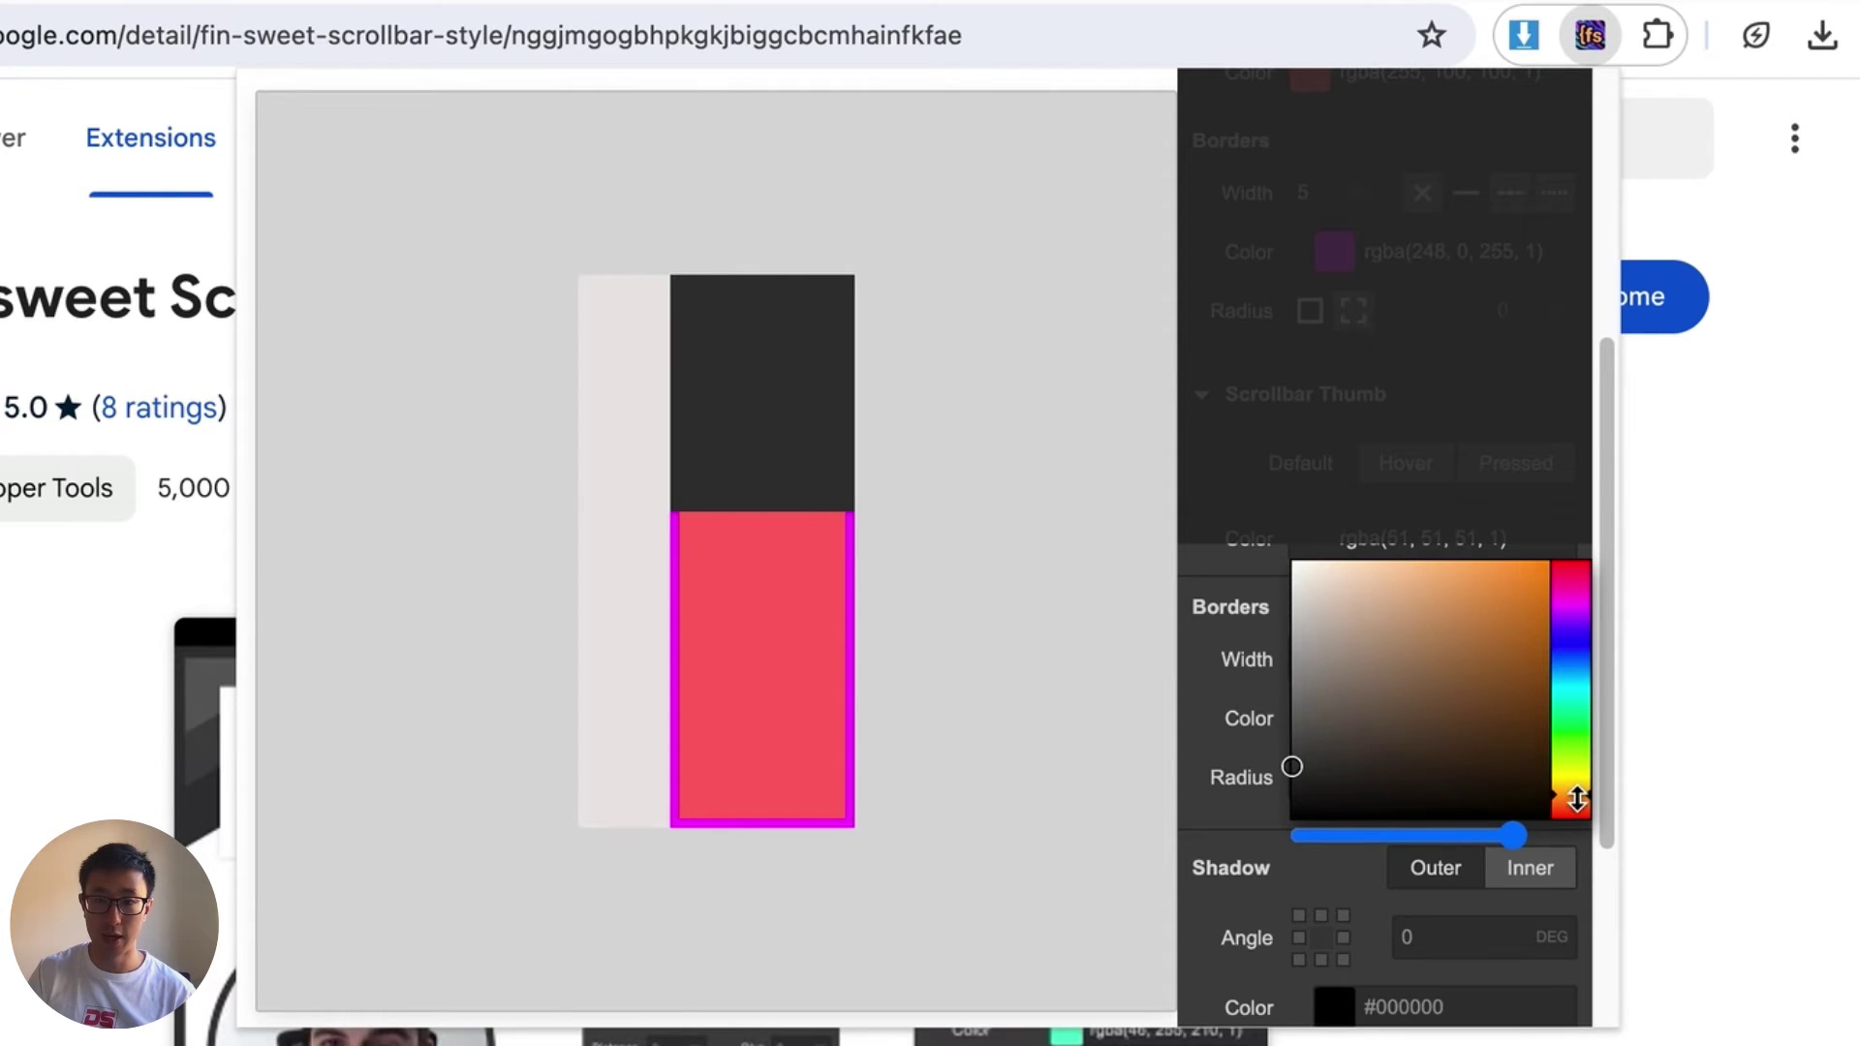
mouse_move(1458, 666)
left_mouse_down()
mouse_move(1502, 590)
mouse_move(1577, 532)
left_mouse_up()
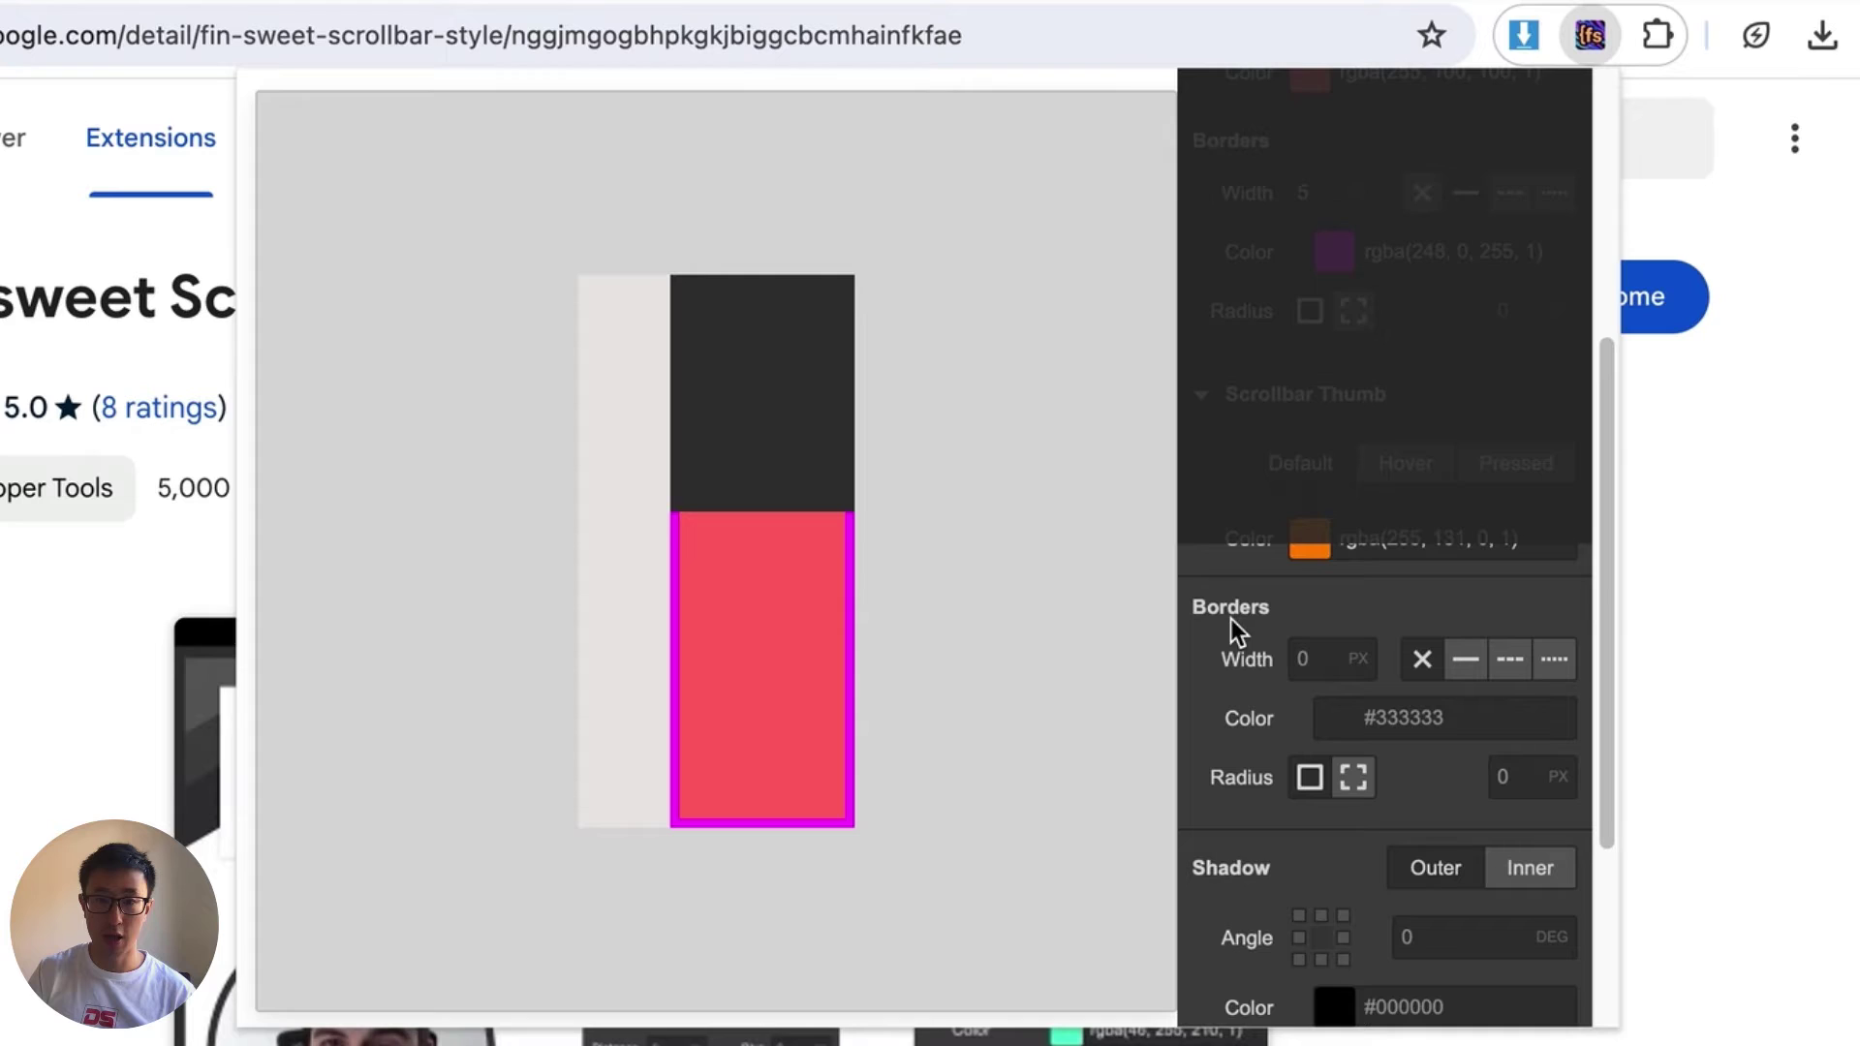
scroll(1192, 571, "up", 5)
scroll(1275, 718, "down", 6)
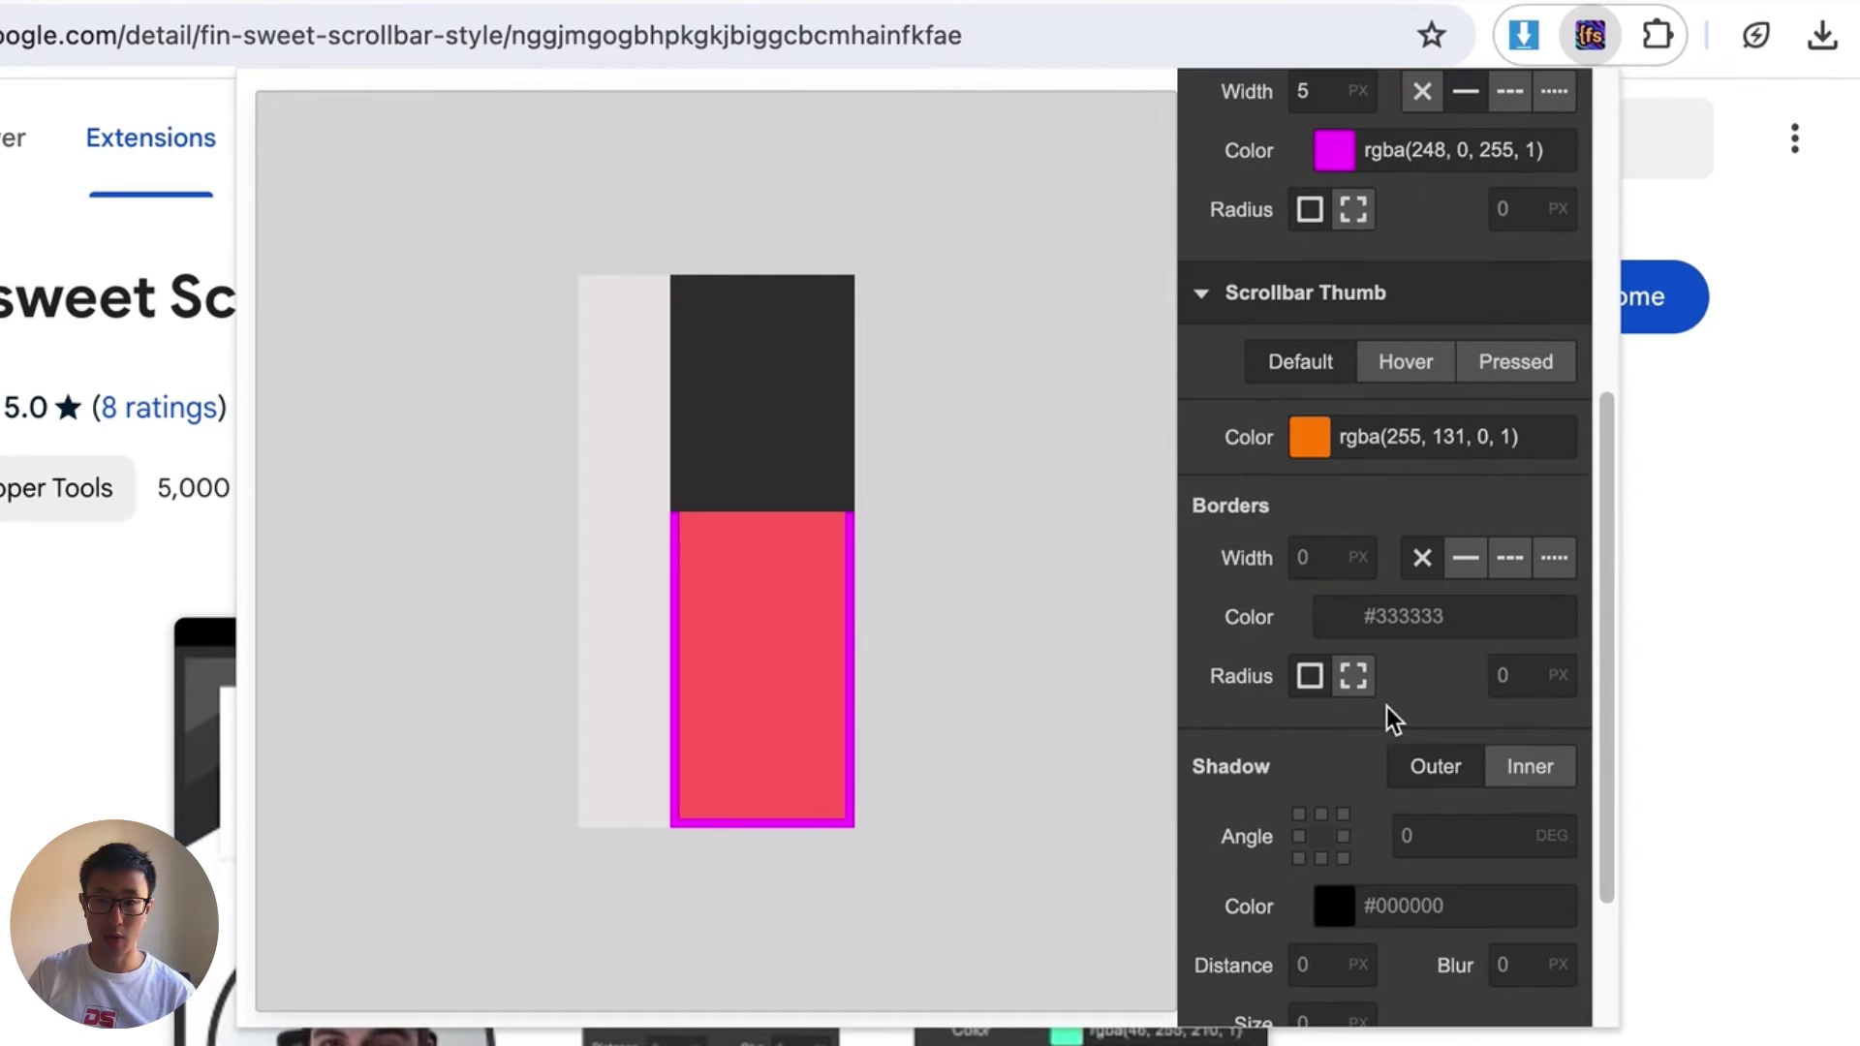
Step: Set the thumb border width to 50vw and remove the track's magenta border
left_click(1337, 562)
key("BackSpace")
type("50vw")
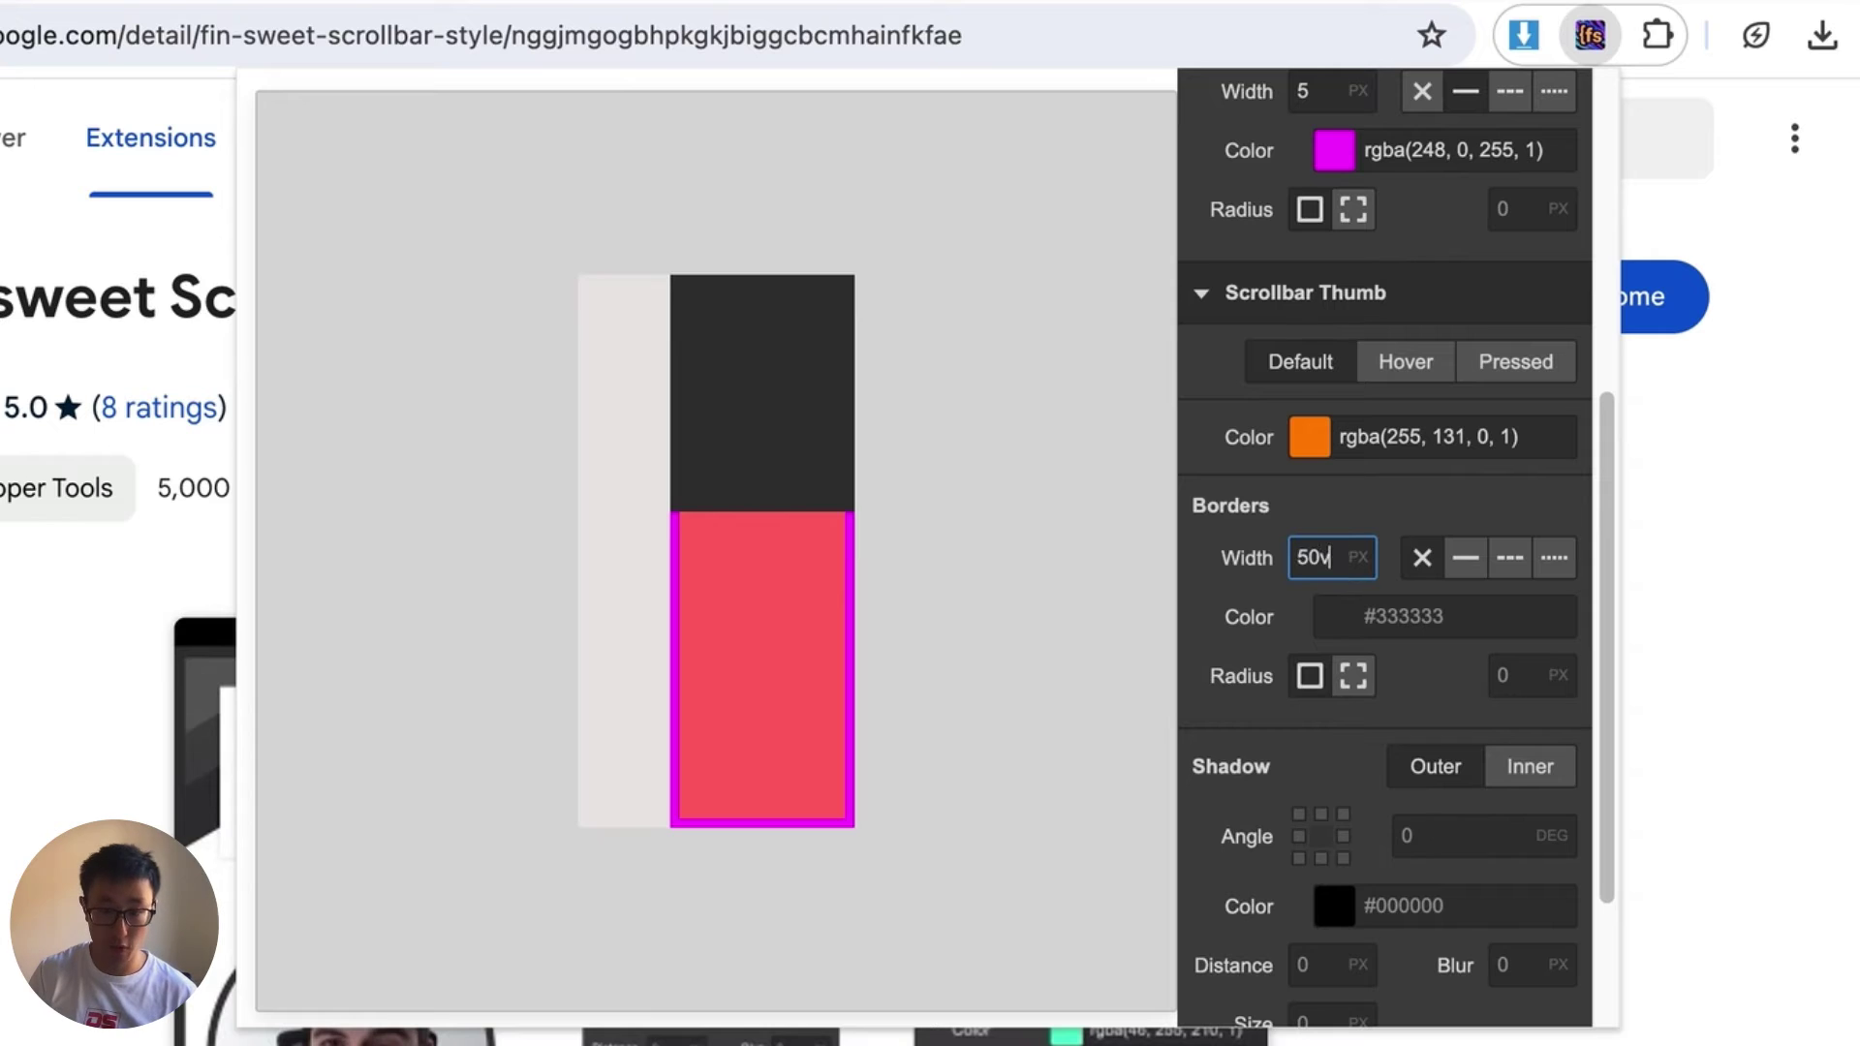
left_click(673, 506)
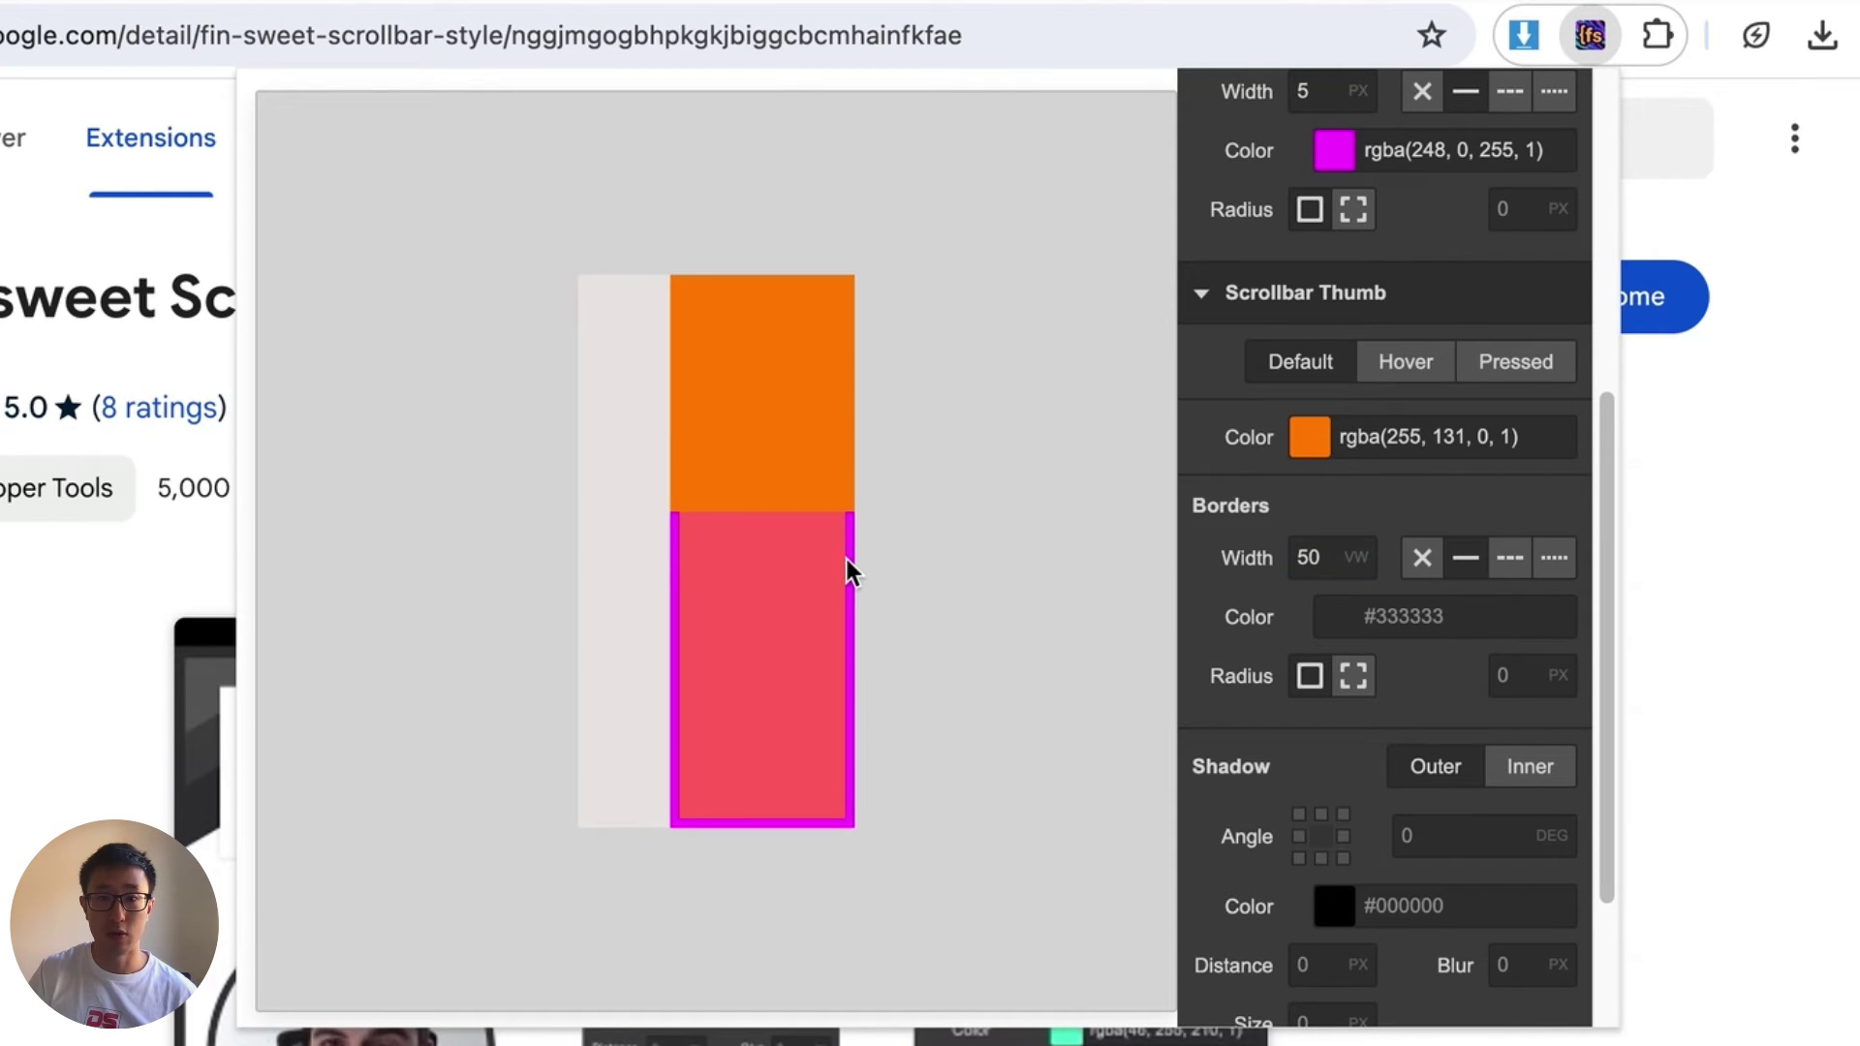
scroll(1454, 431, "up", 3)
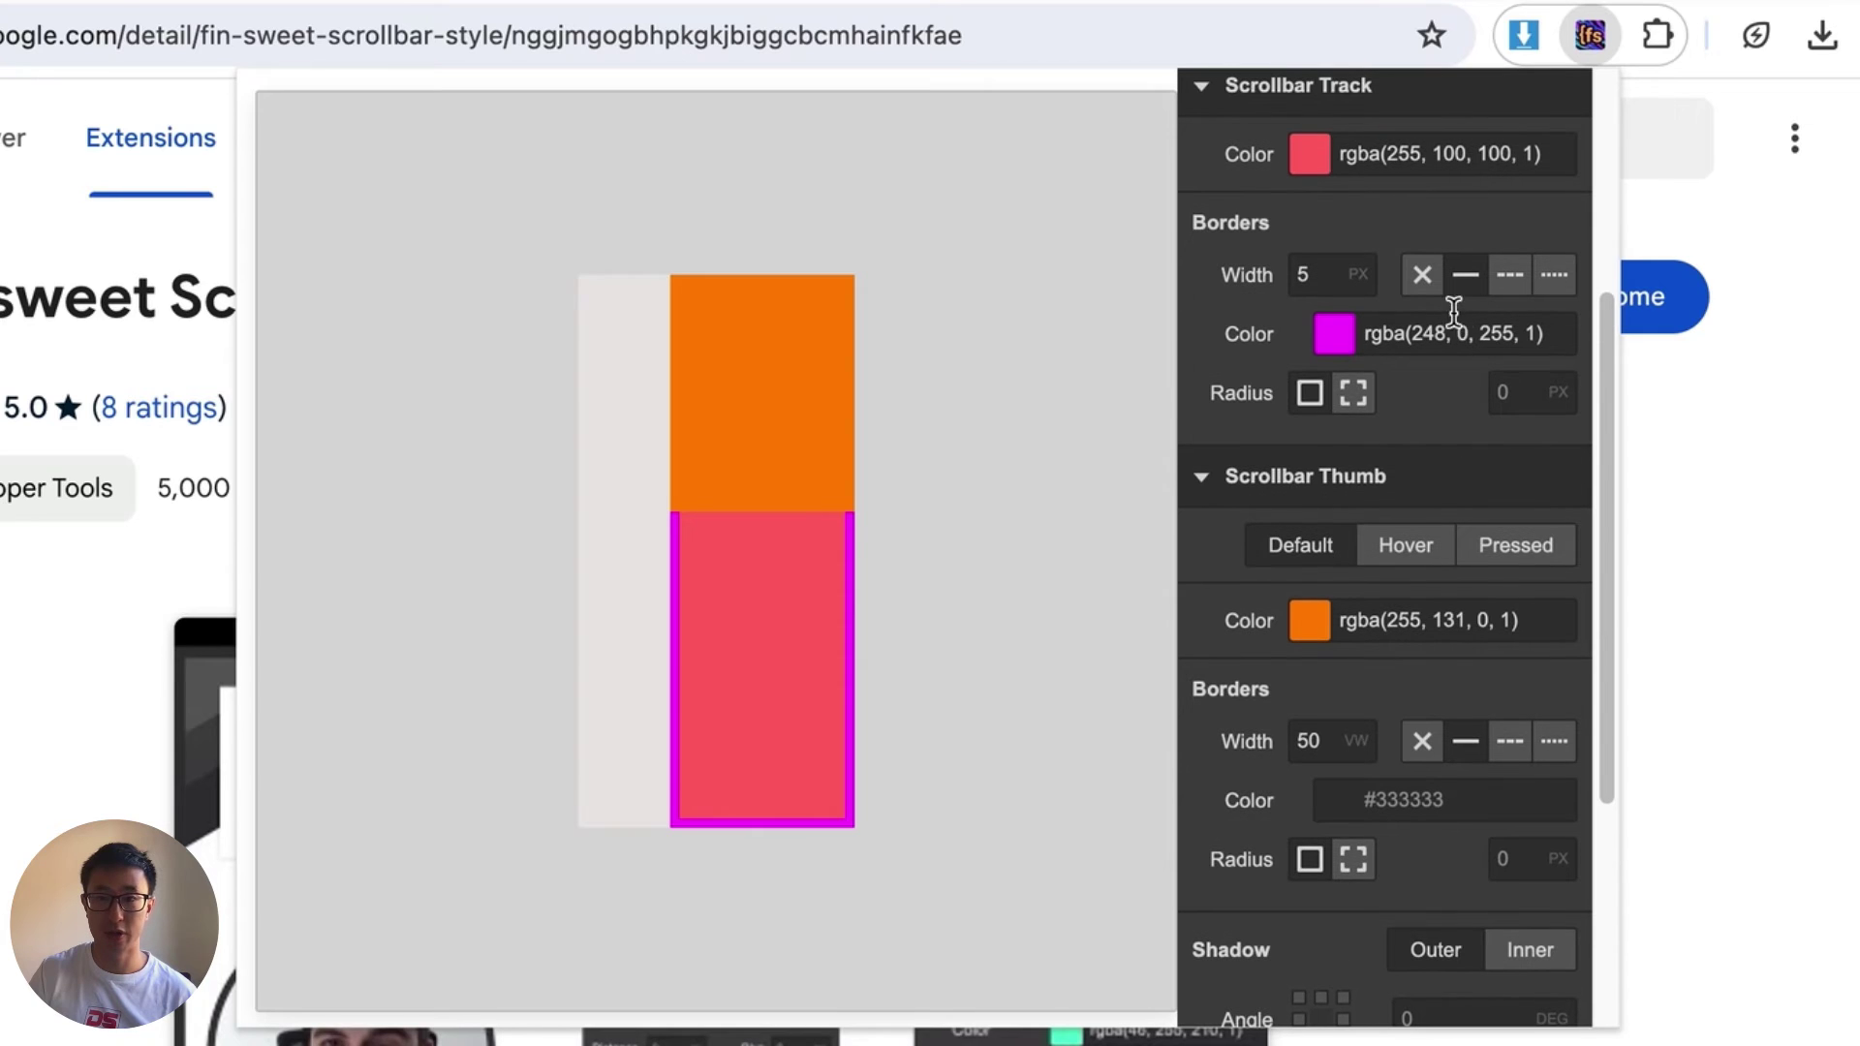
left_click_drag(1424, 287, 1192, 391)
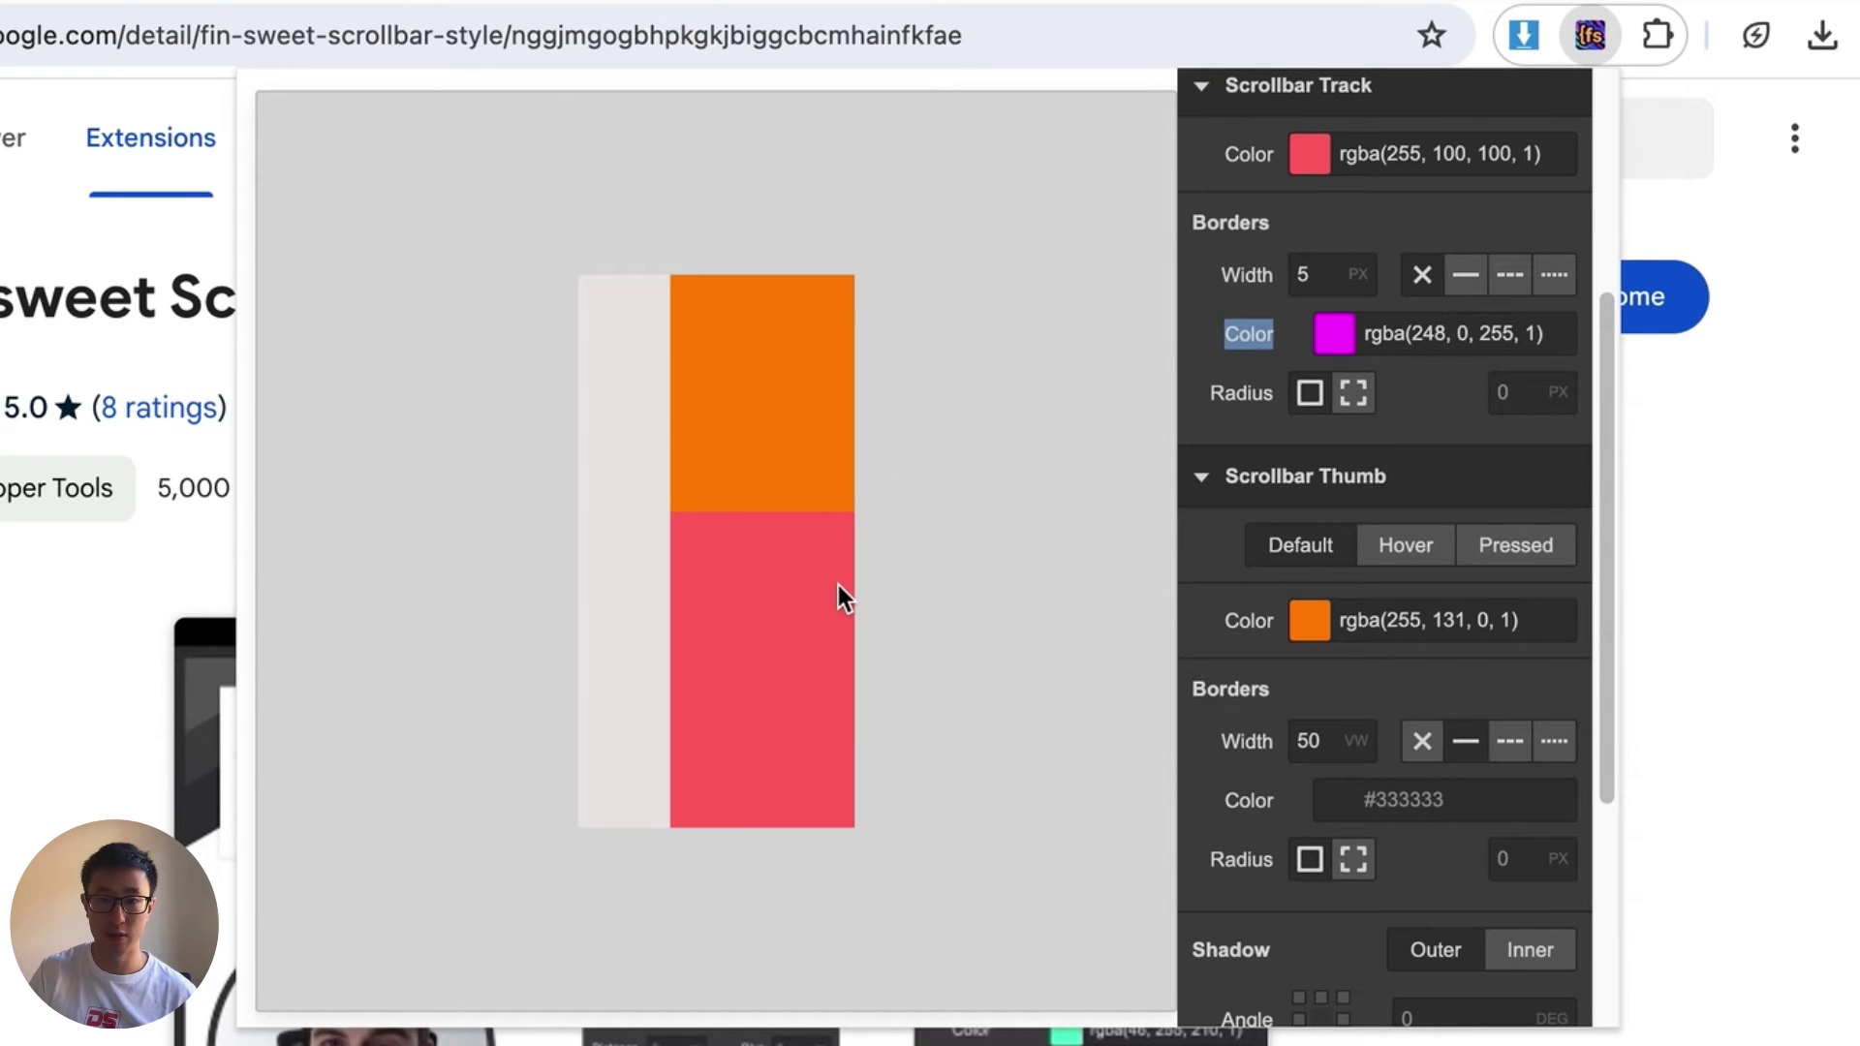
Step: Set the thumb border style to none and its corner radius to 50vw
scroll(1366, 708, "down", 1)
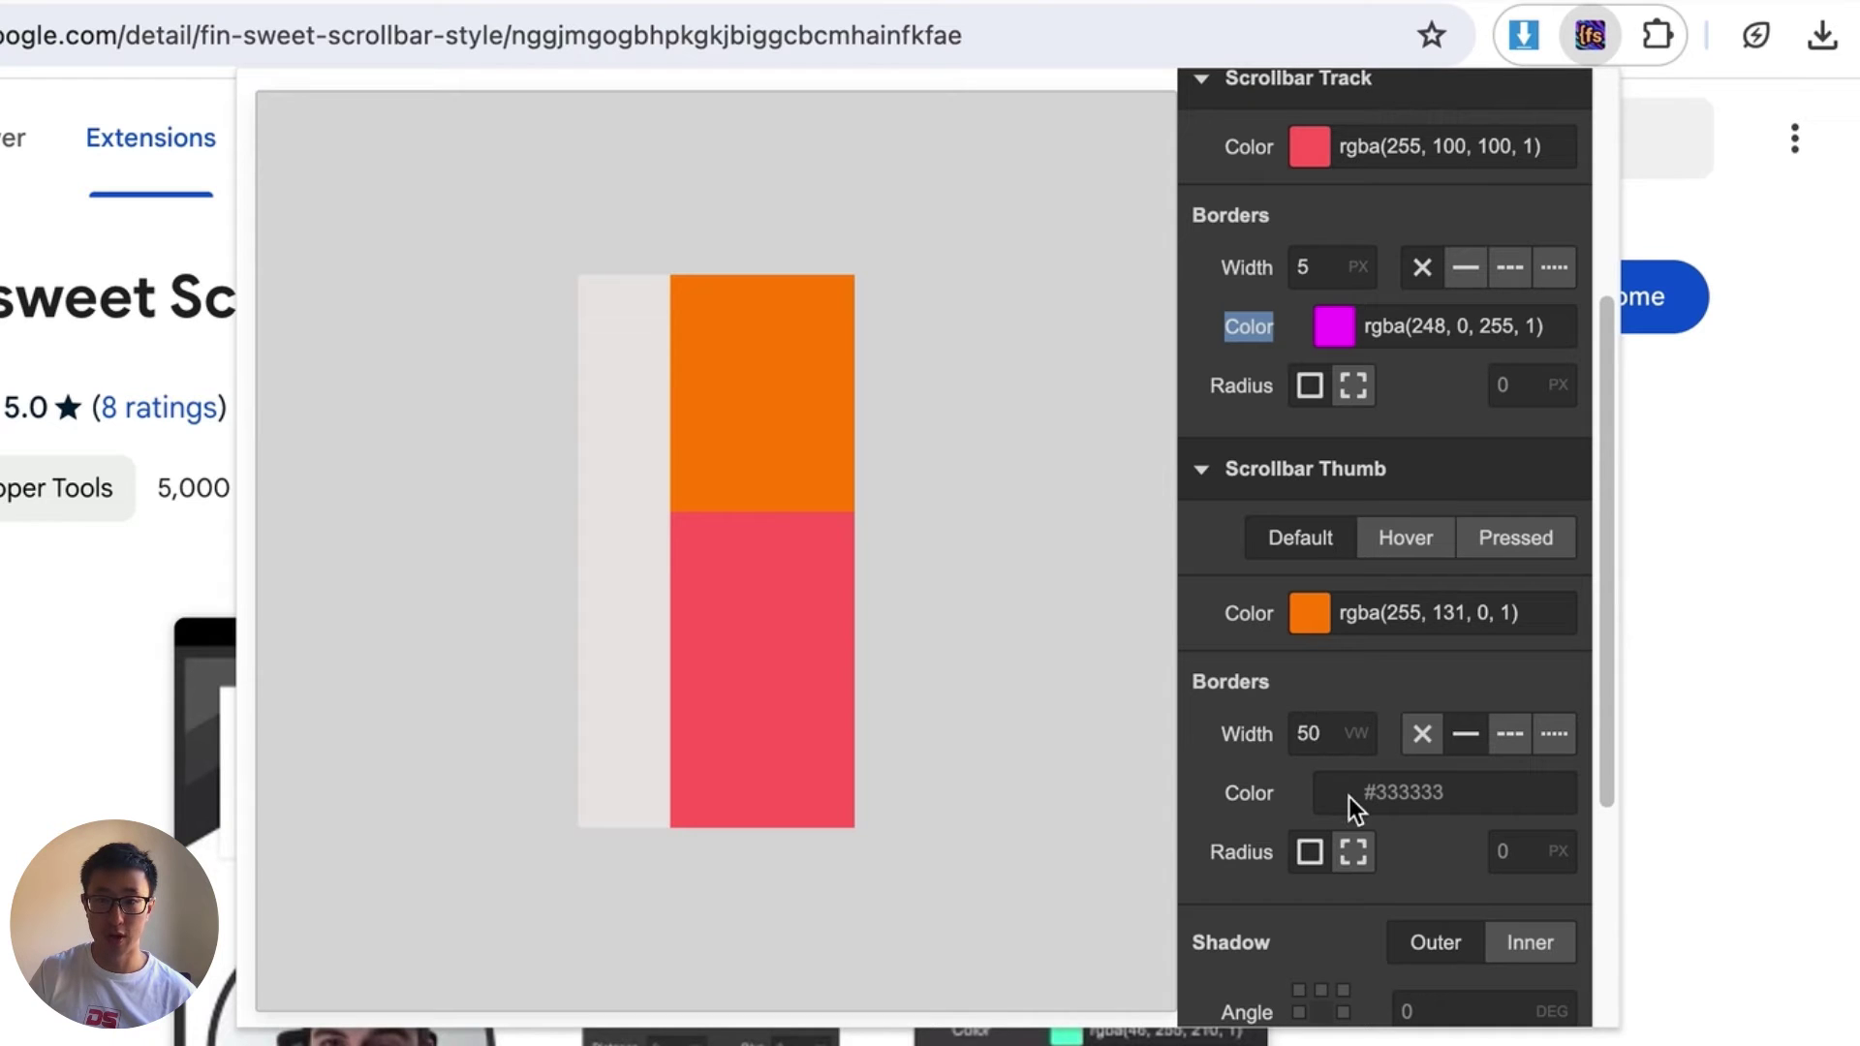
scroll(1352, 796, "down", 3)
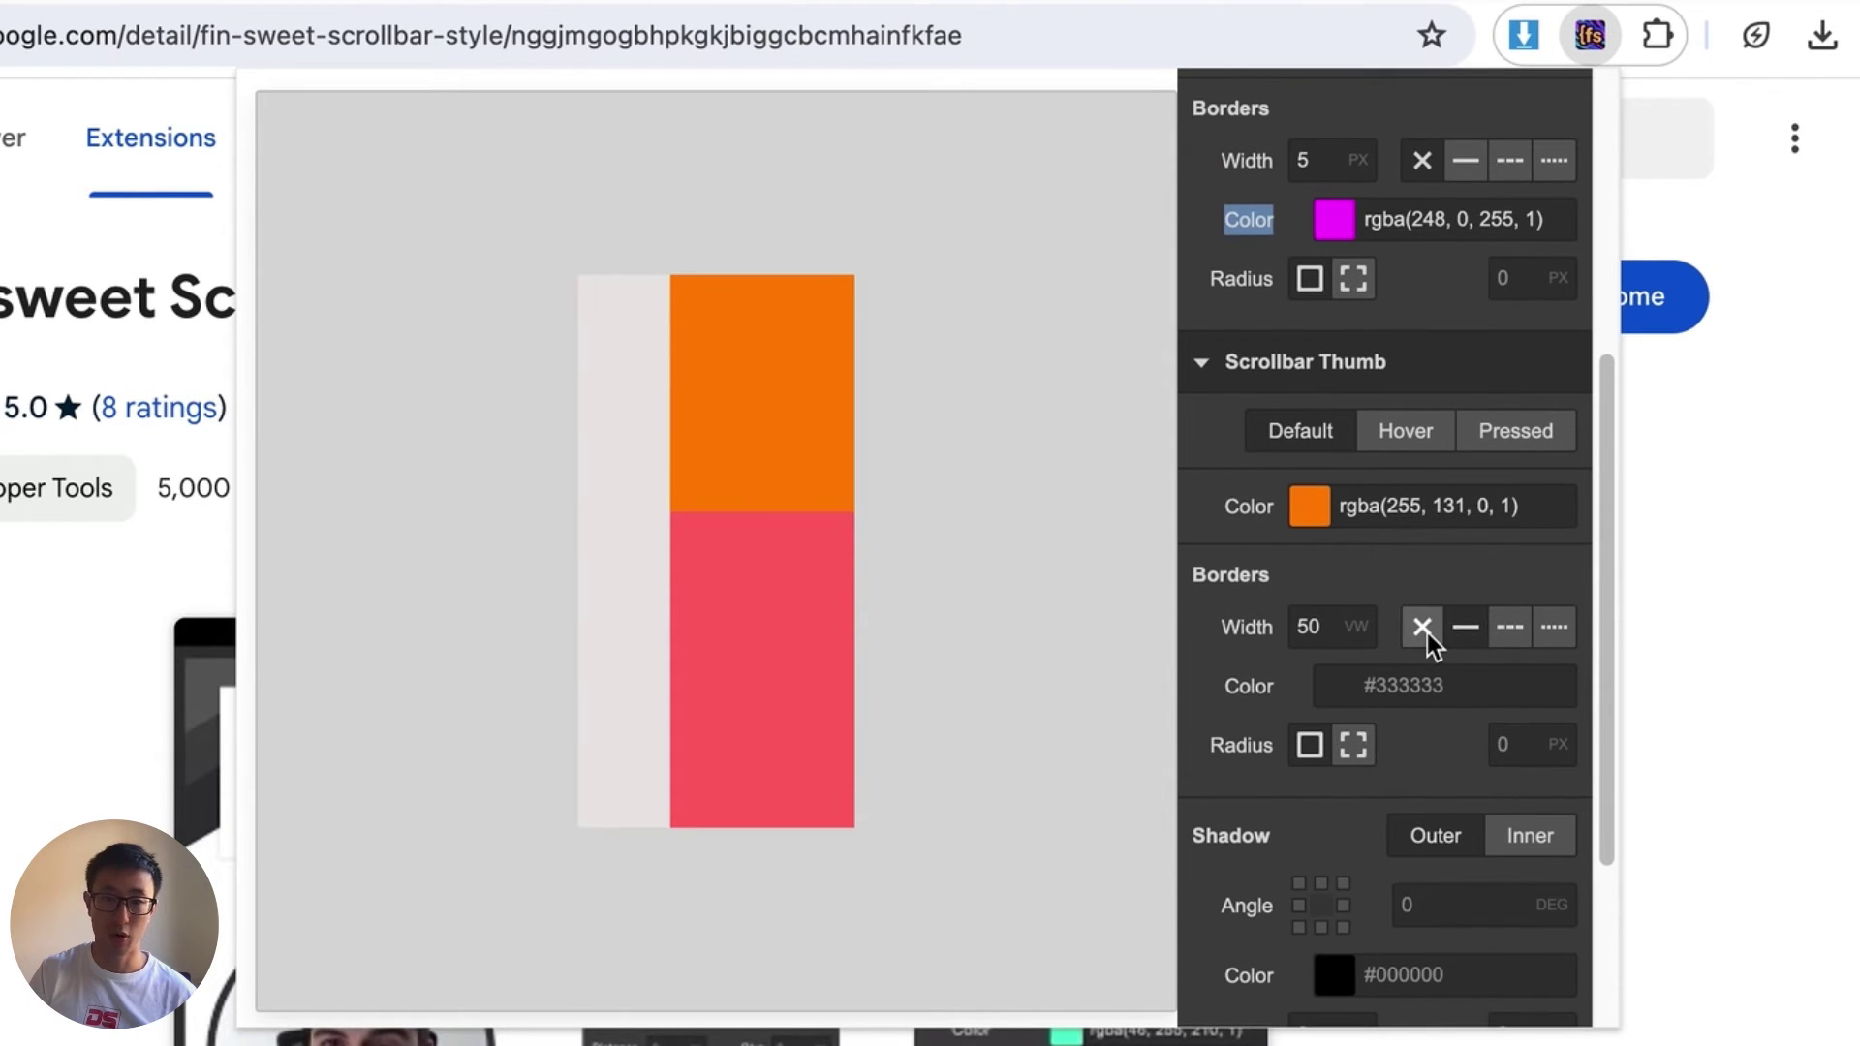
left_click_drag(1424, 630, 1407, 695)
scroll(1406, 696, "down", 1)
left_click(1515, 698)
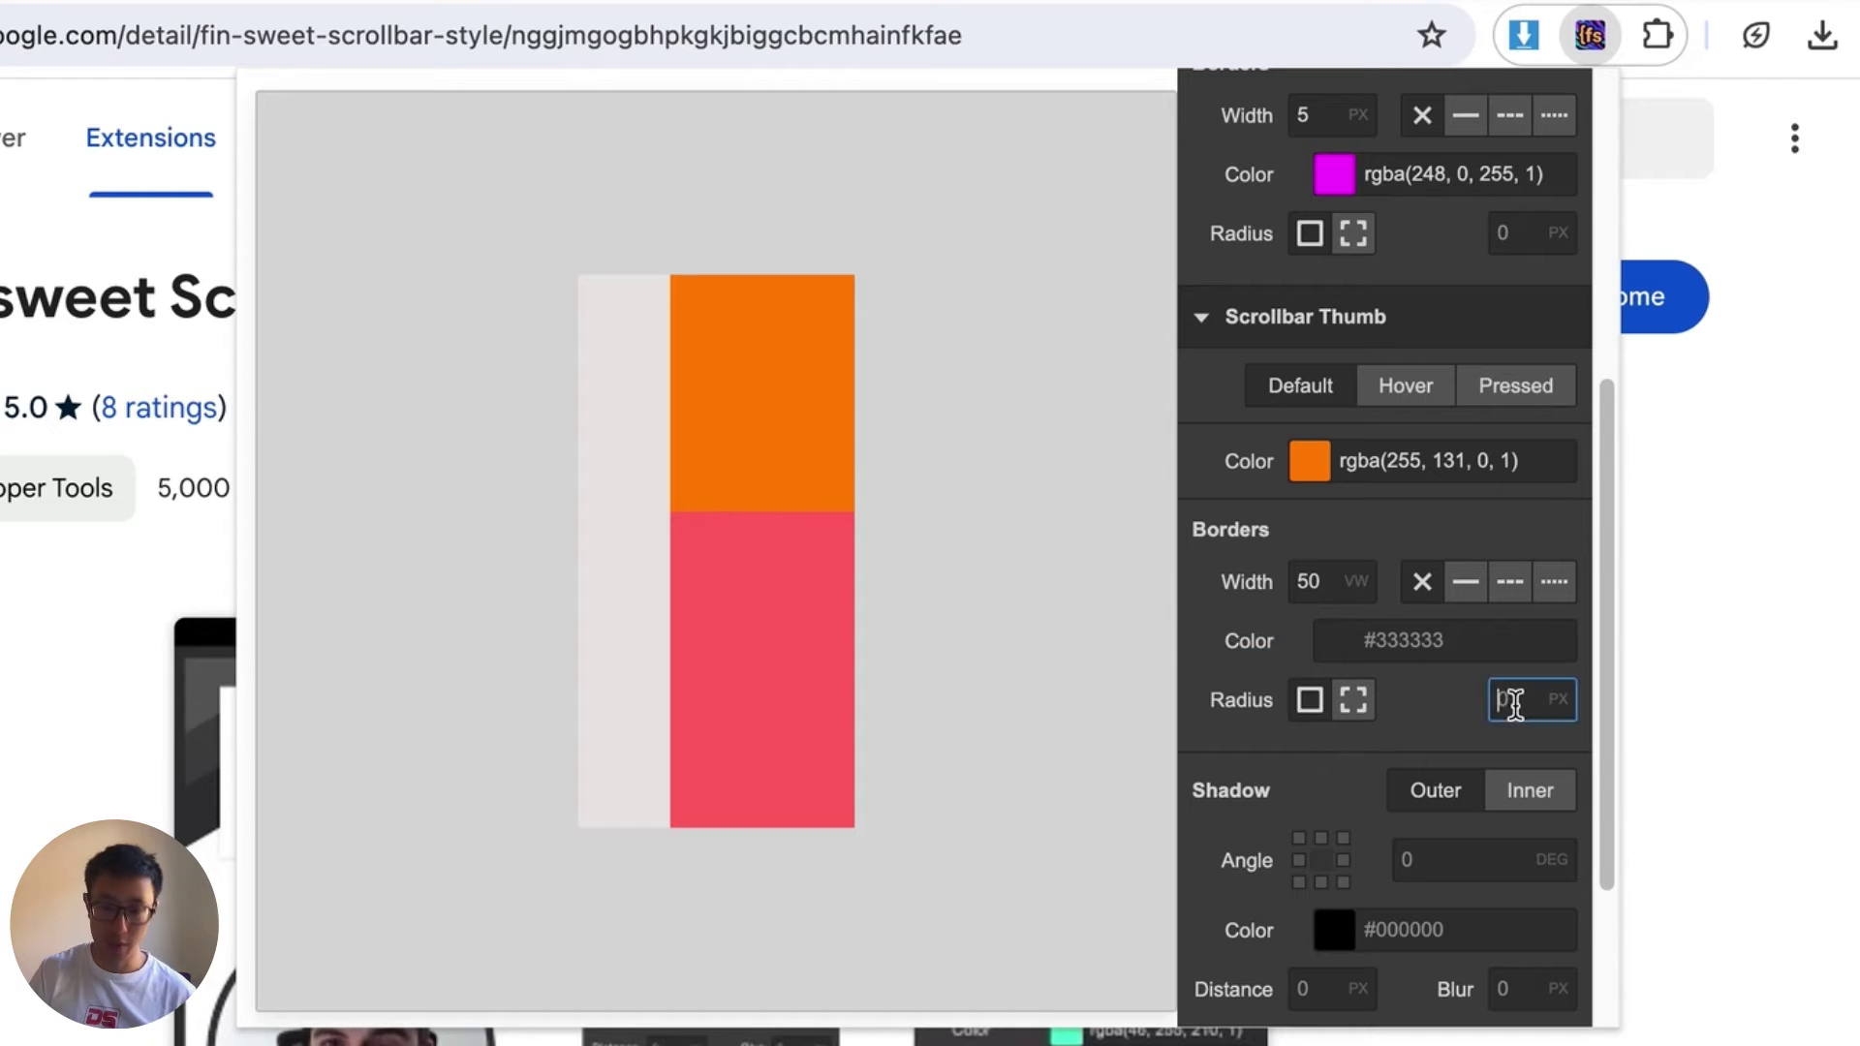
type("50vw")
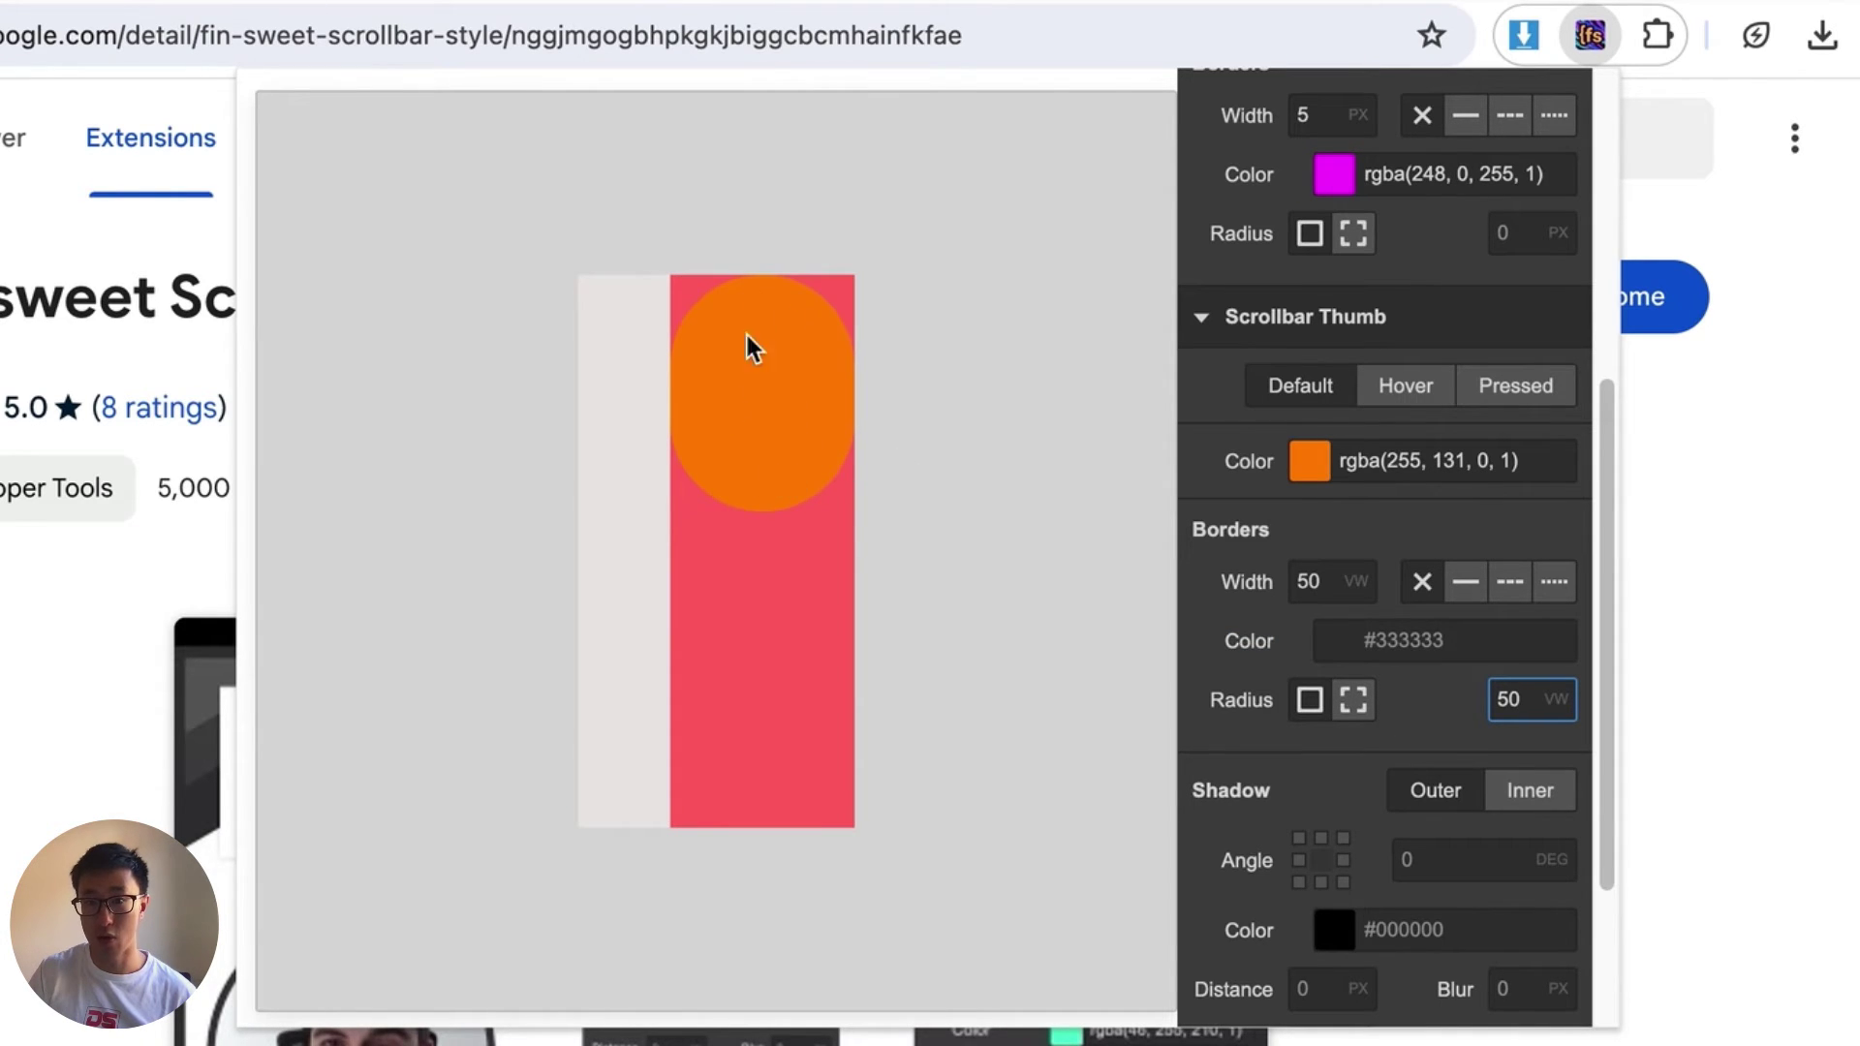
scroll(1347, 746, "down", 3)
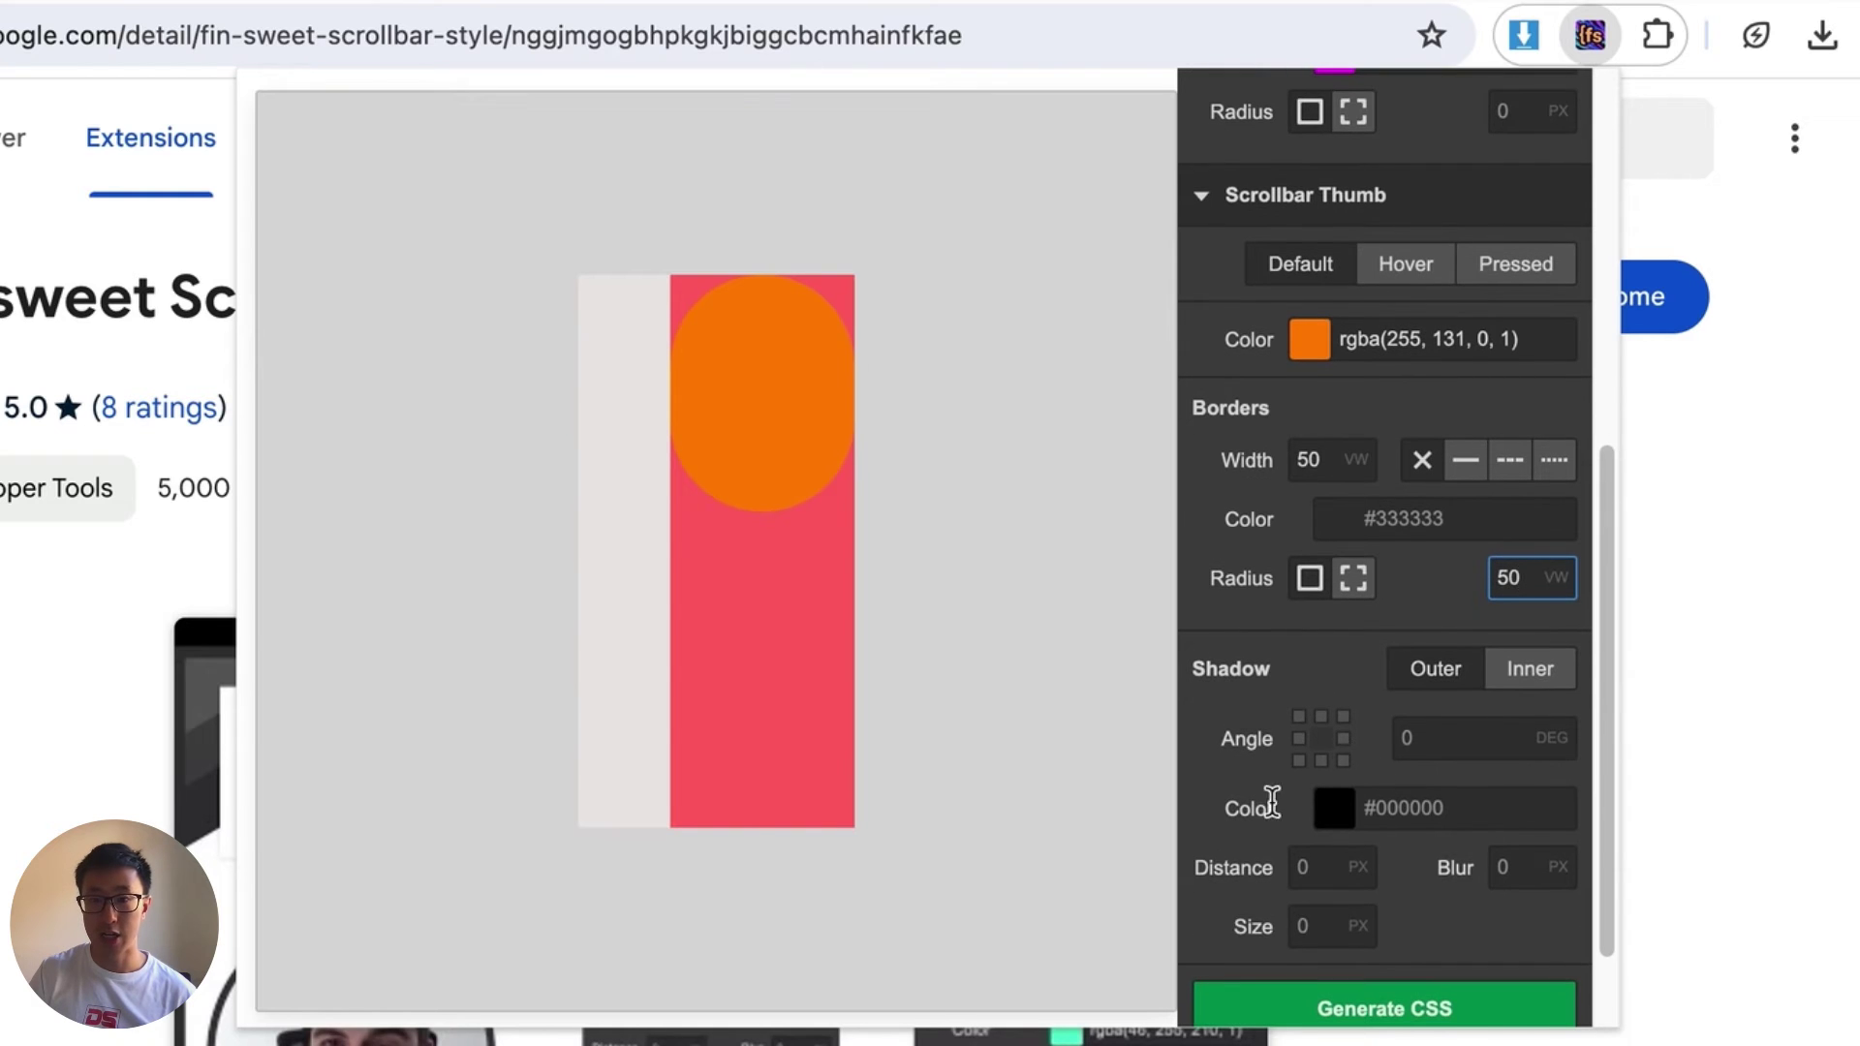
scroll(1308, 804, "down", 2)
scroll(1375, 738, "up", 6)
scroll(1382, 735, "down", 6)
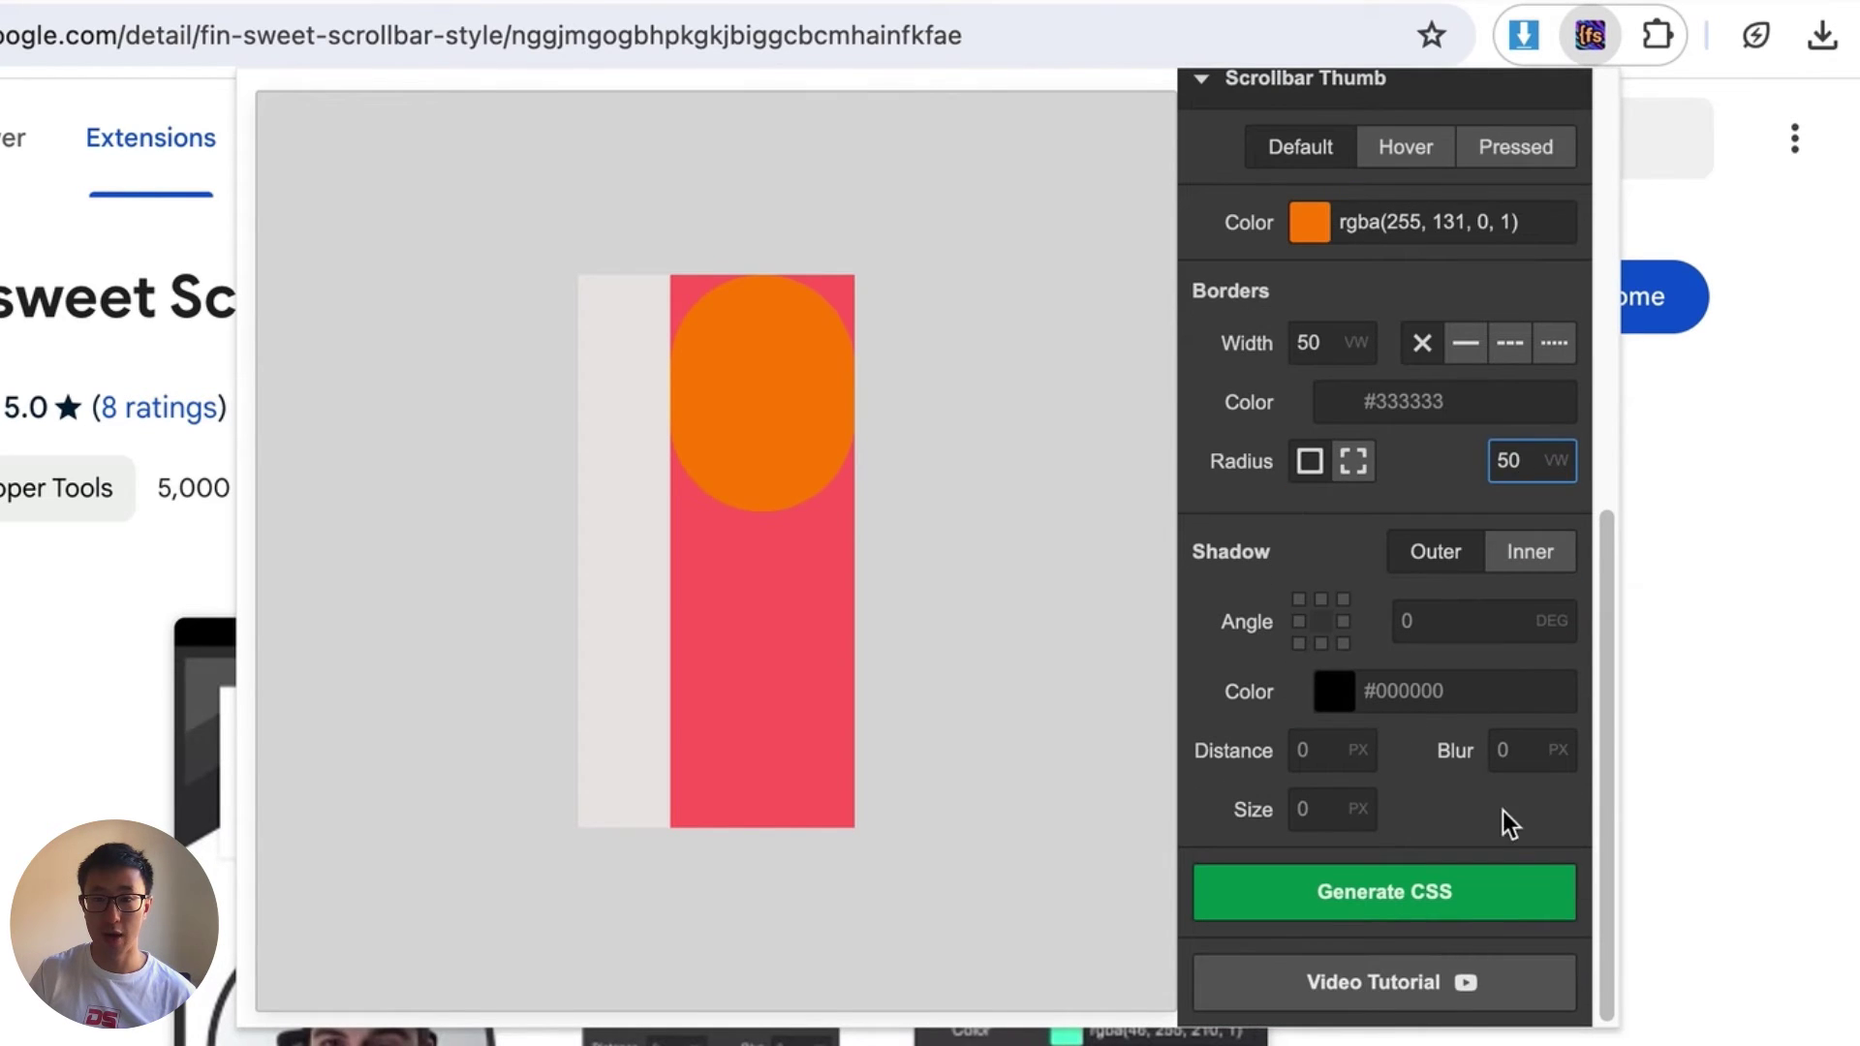
Step: Generate the scrollbar CSS and copy it to the clipboard
left_click(1473, 889)
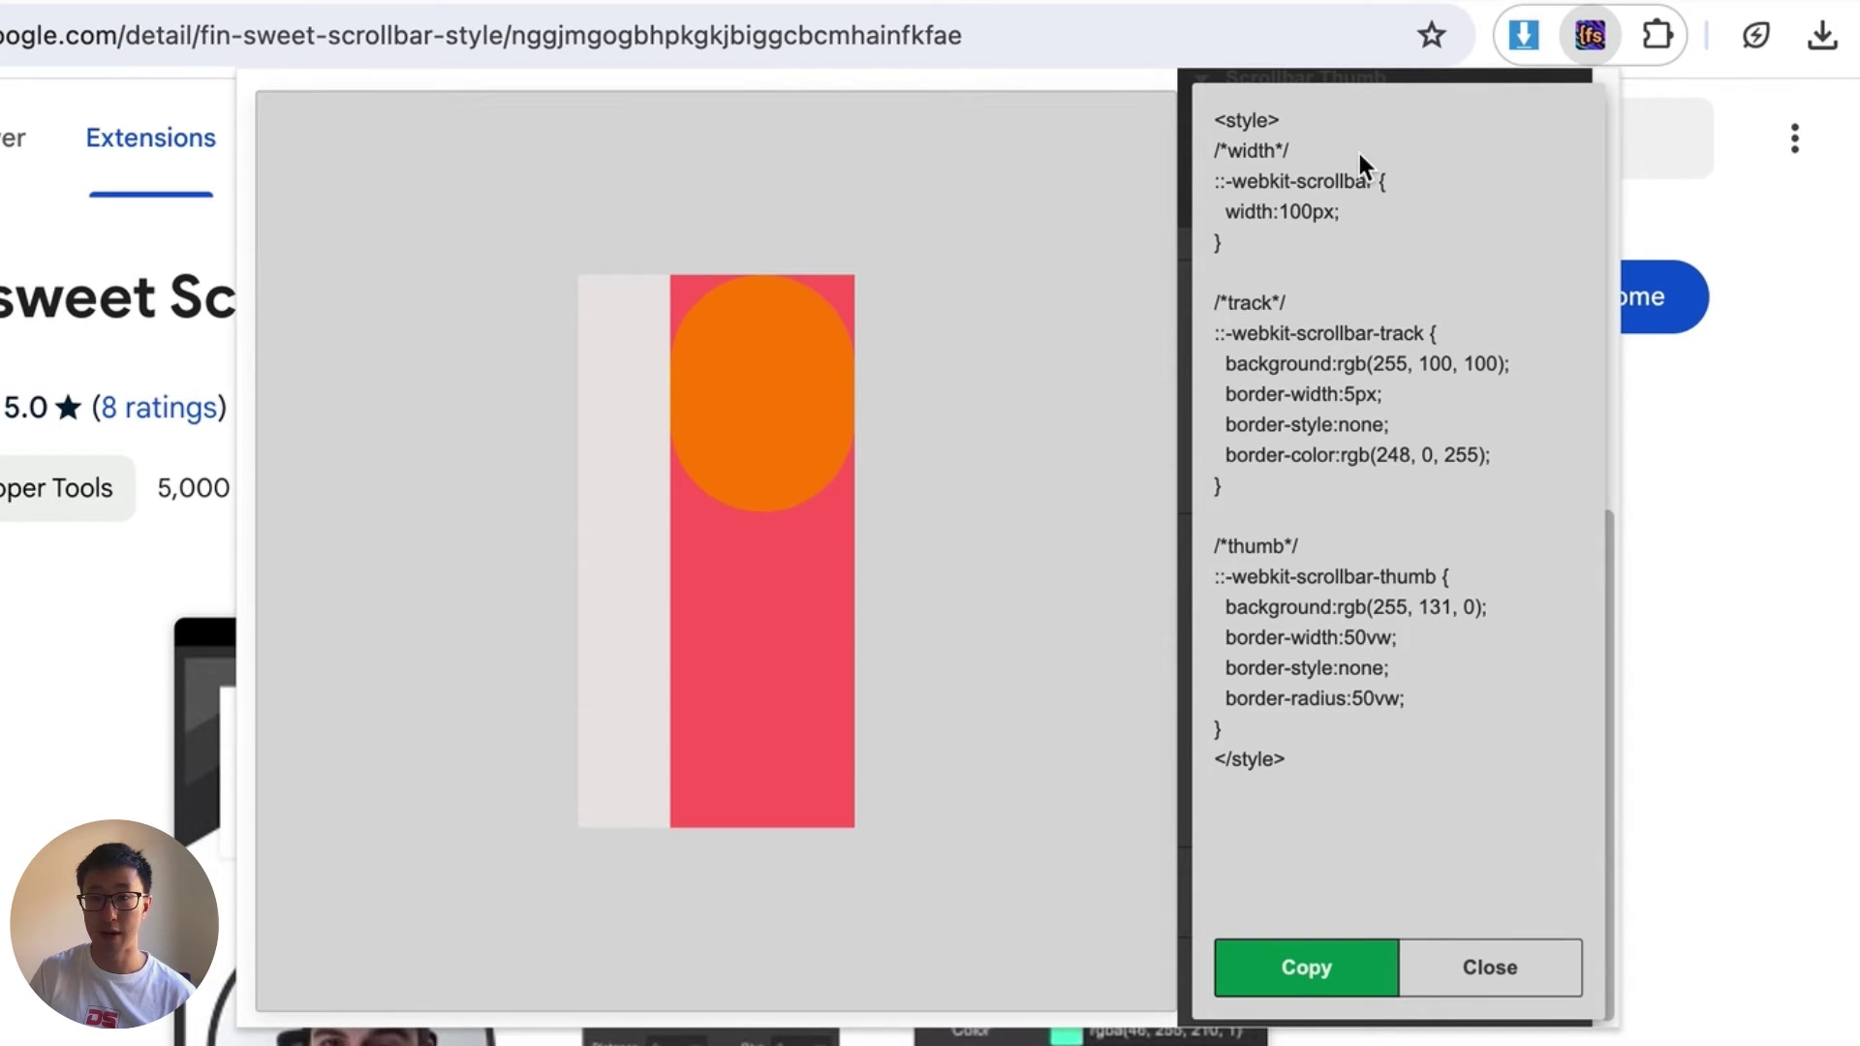
left_click(1307, 975)
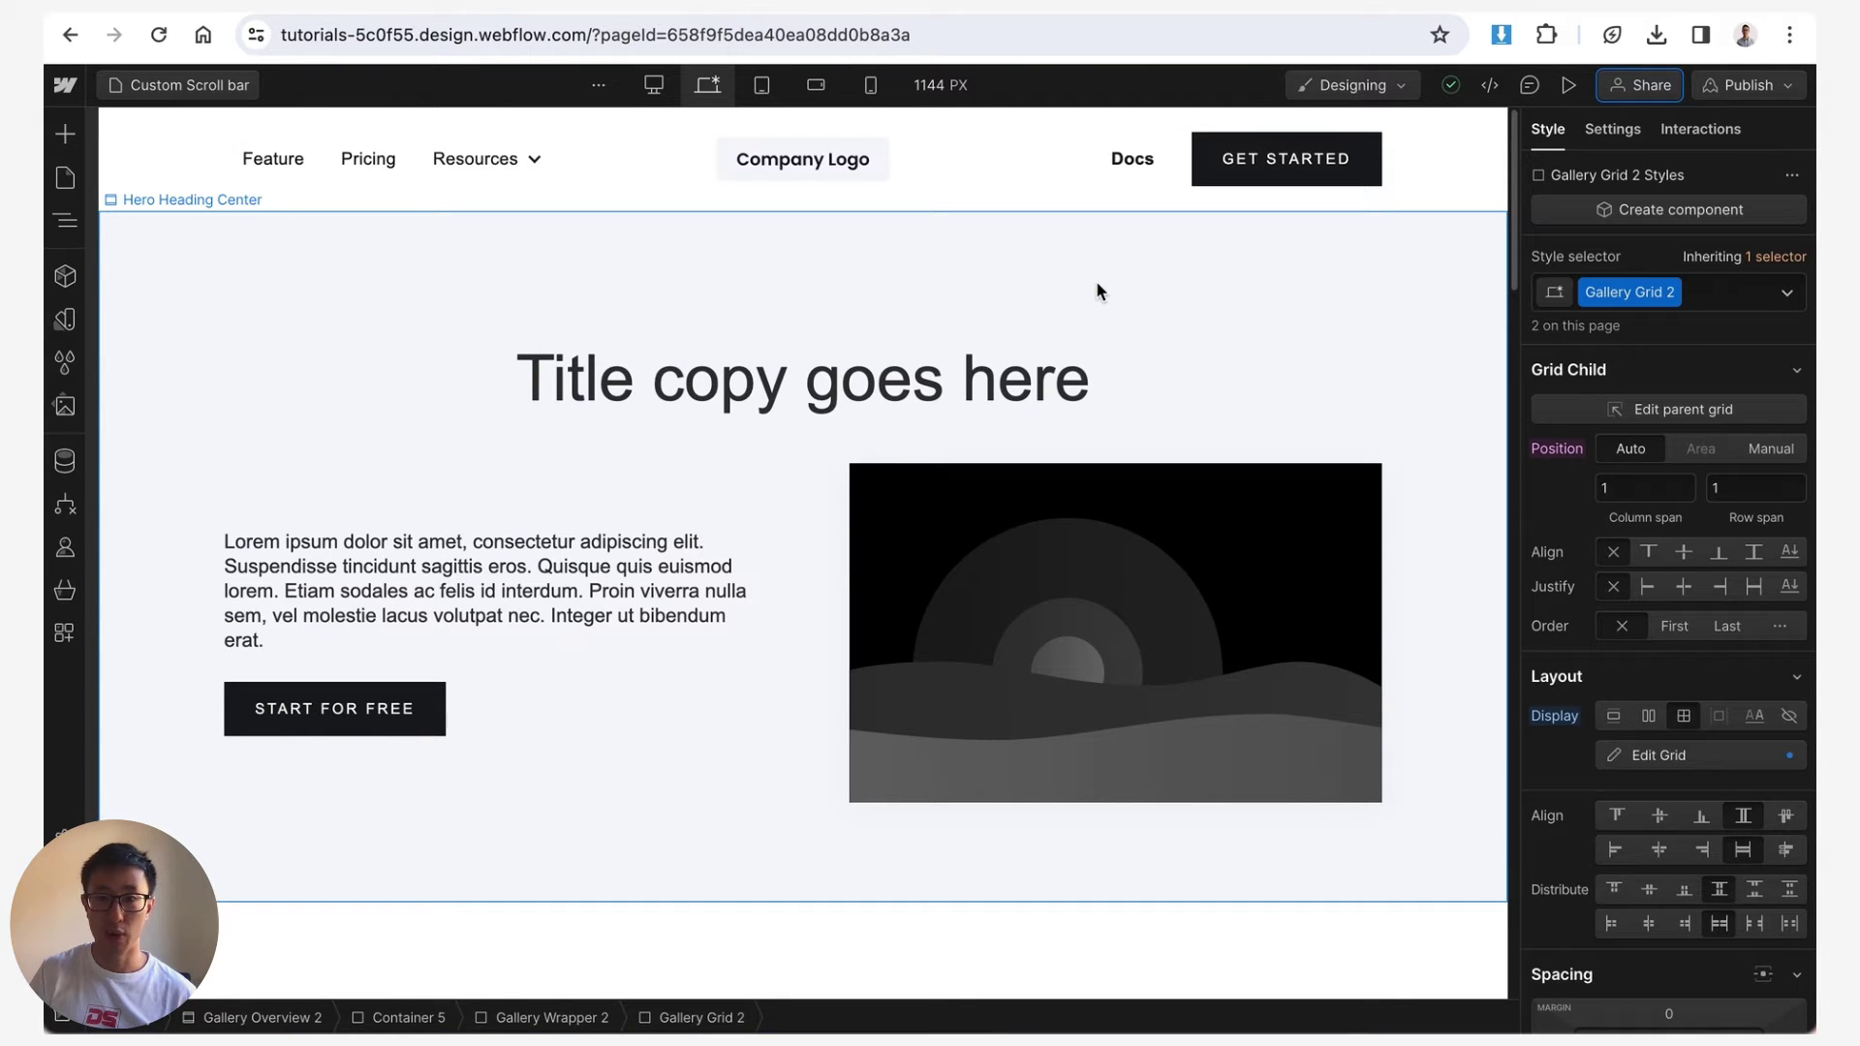
Step: Add an HTML Embed to the page Body and paste the copied scrollbar CSS into it
key("z")
left_click(217, 180)
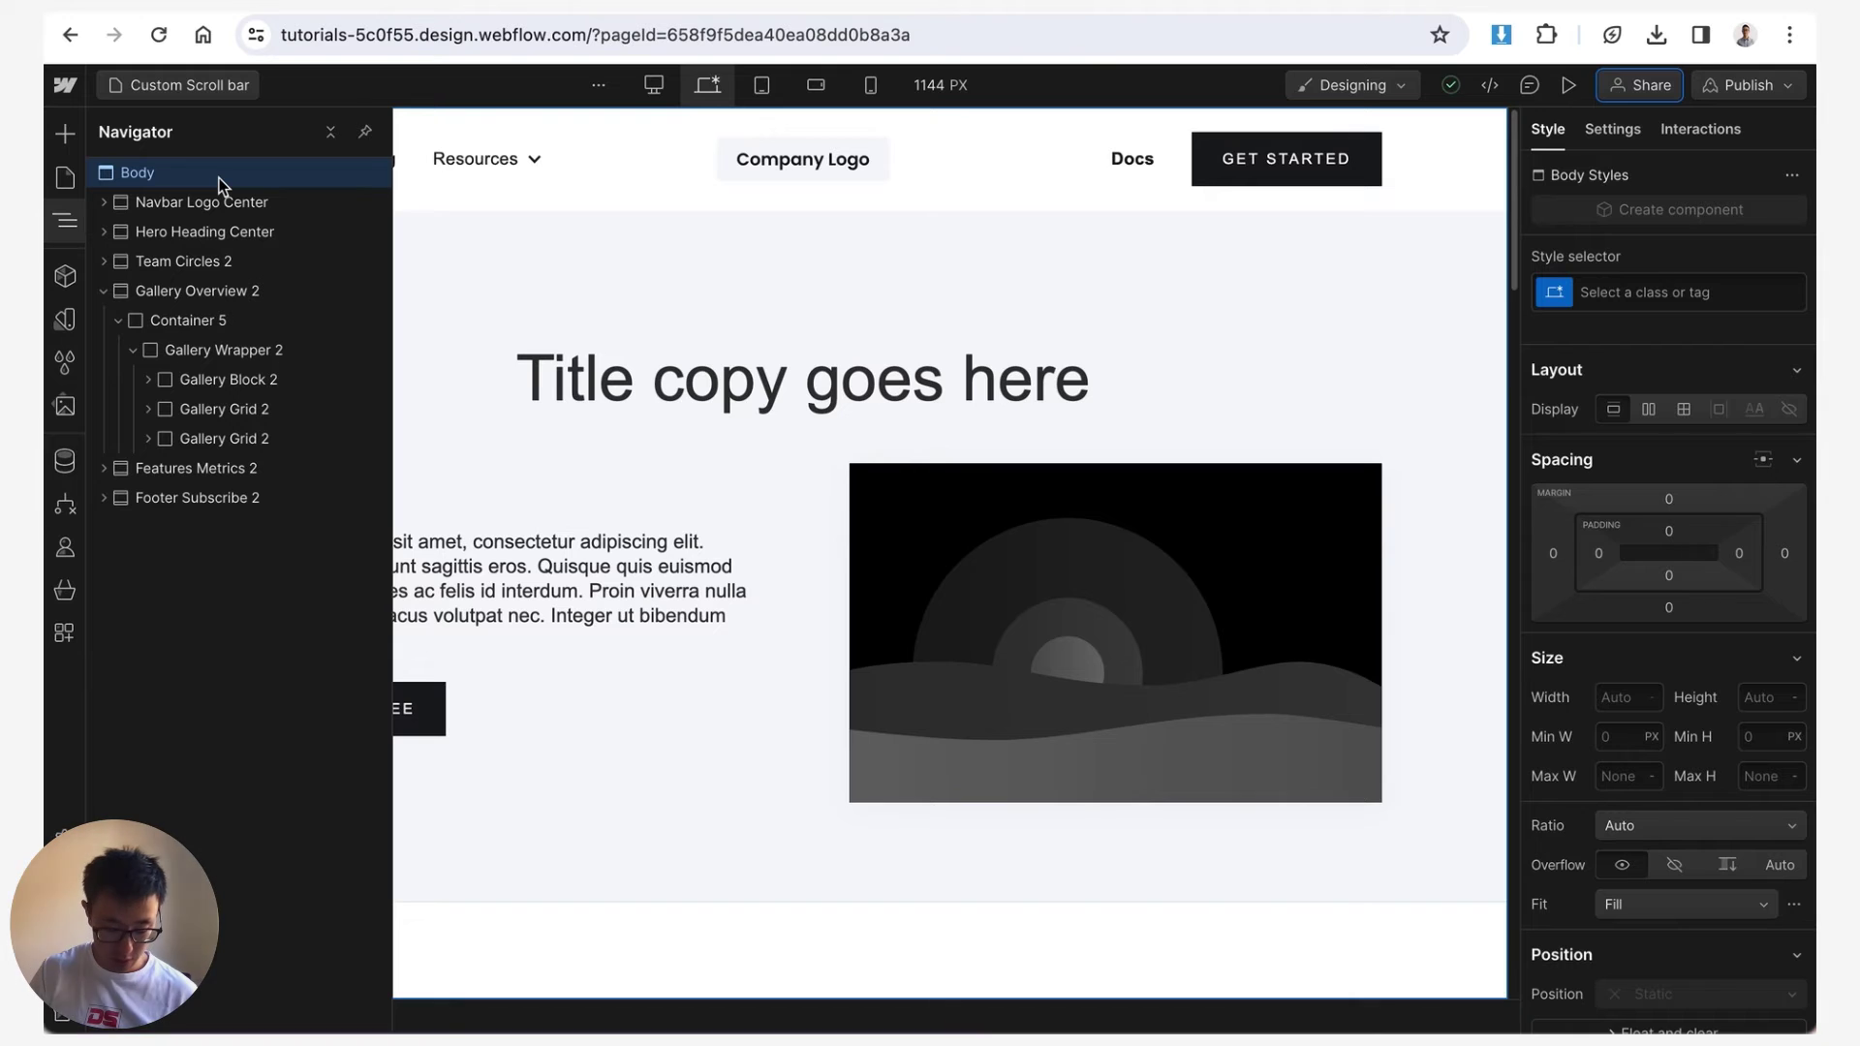
key("ctrl+k")
type("embed")
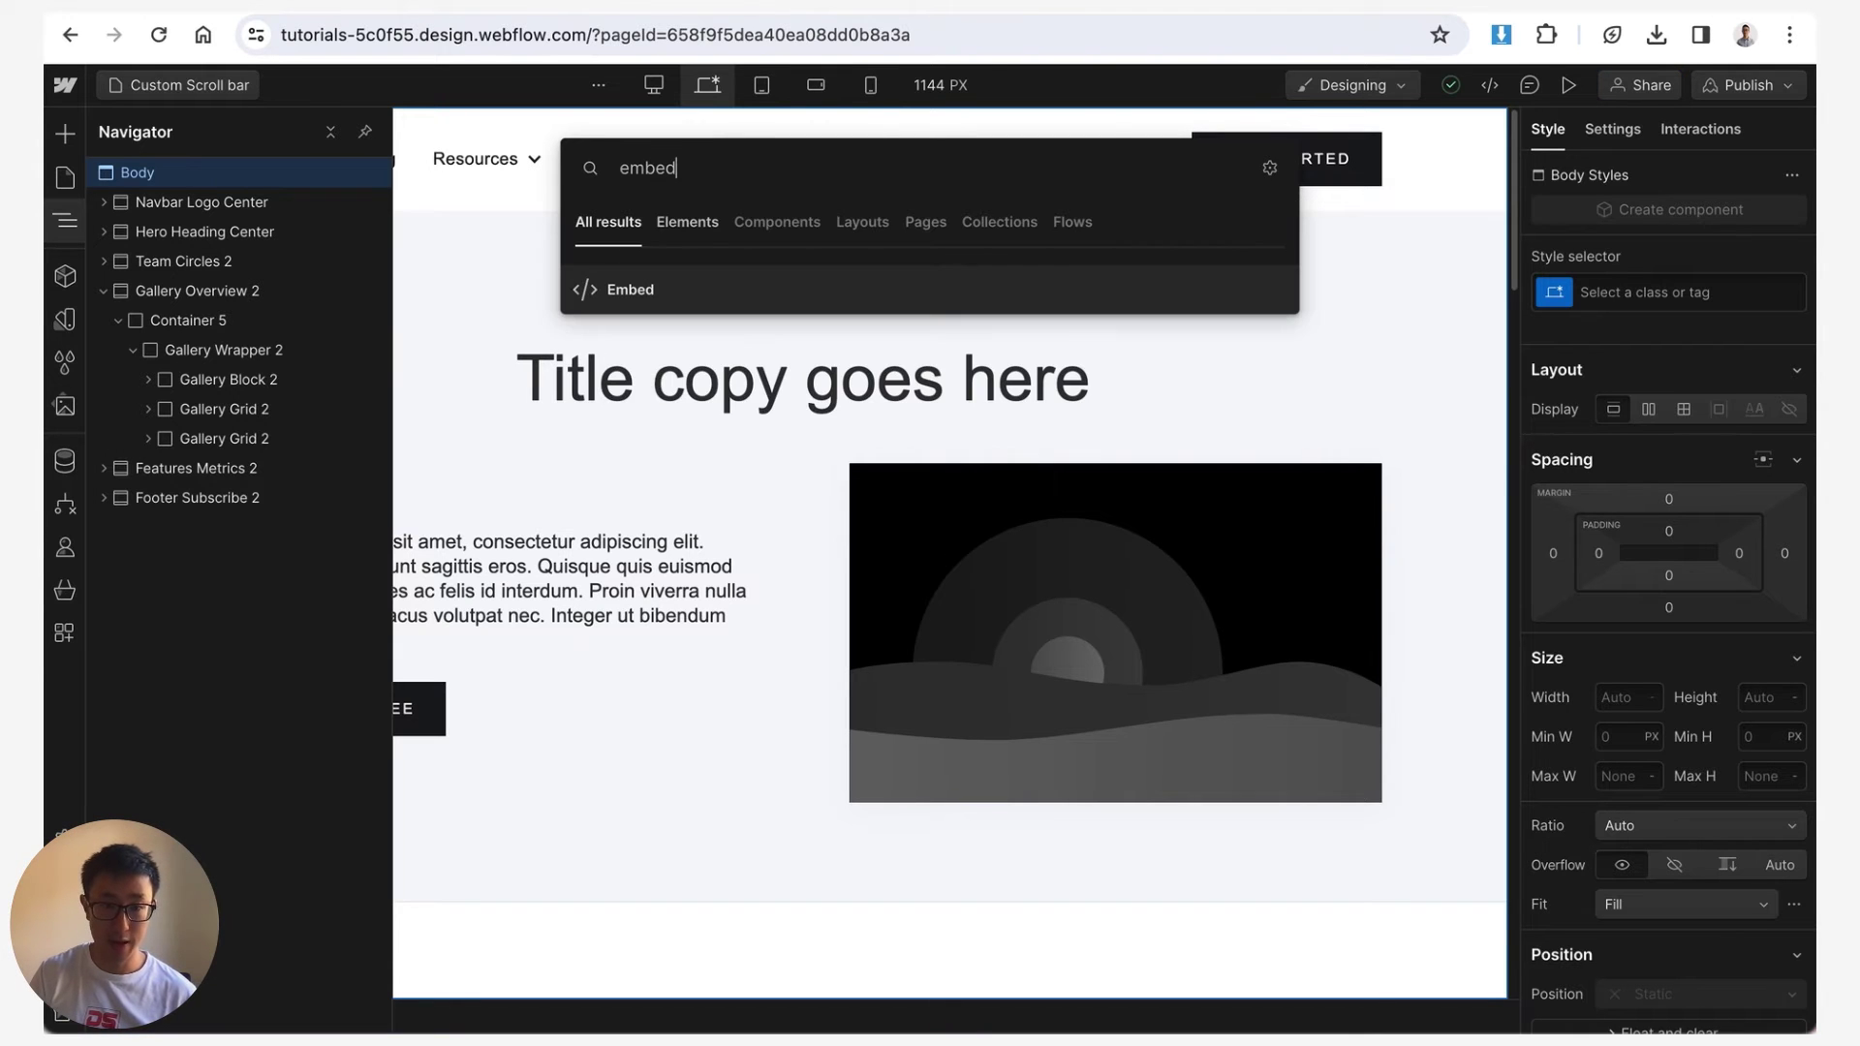
key("Return")
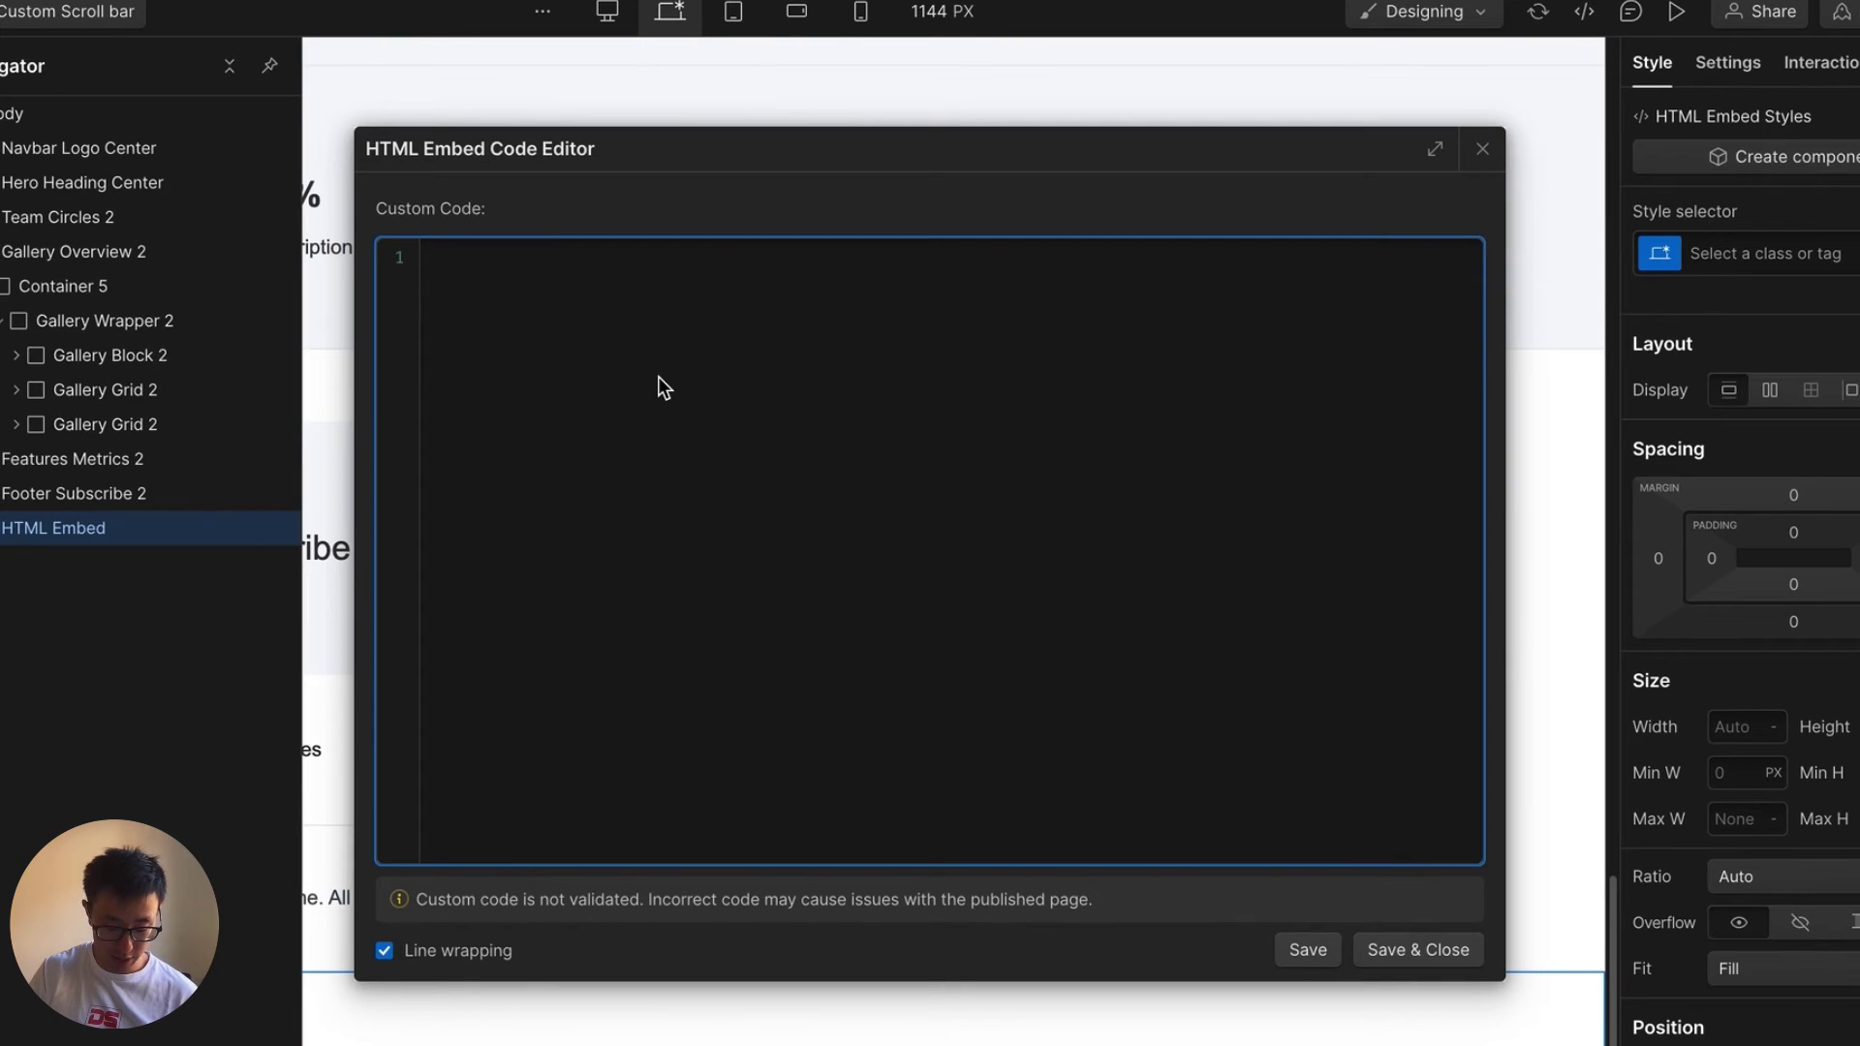
key("ctrl+v")
type("å")
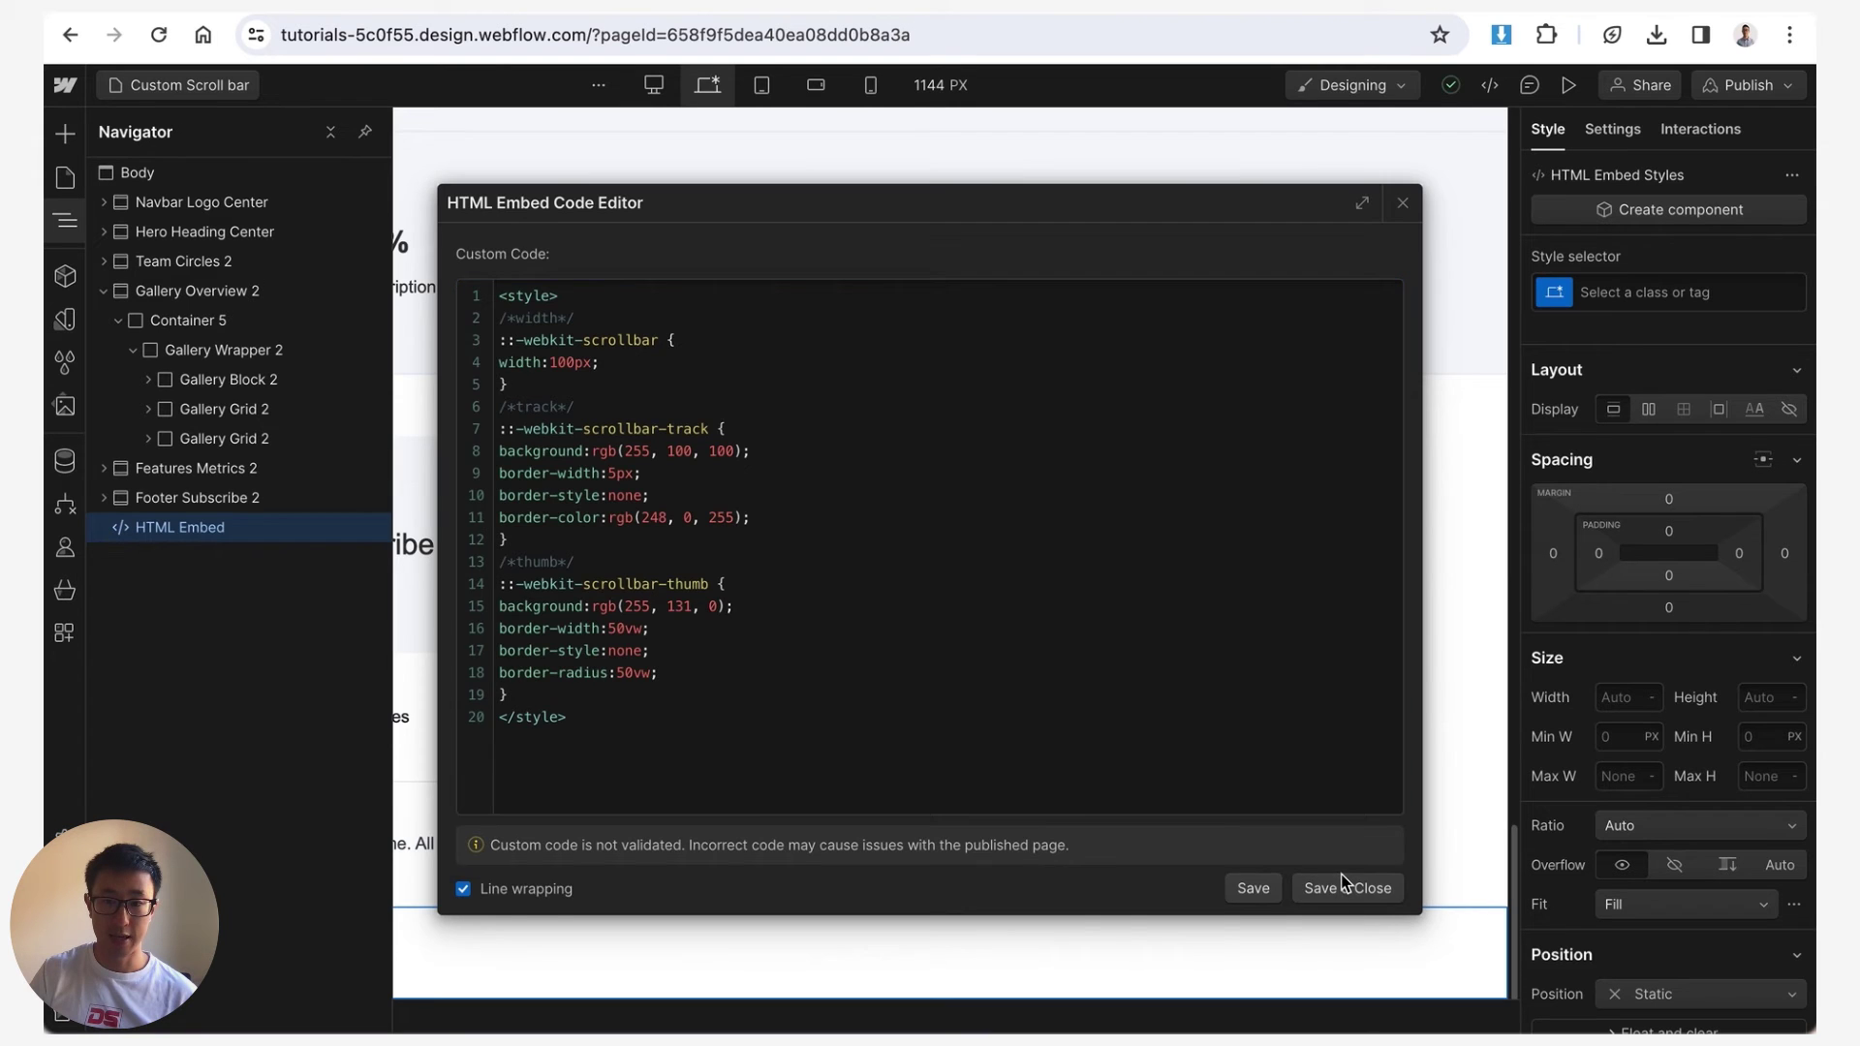
Step: Save the scrollbar CSS embed and publish the site to the staging webflow.io domain
left_click(1418, 950)
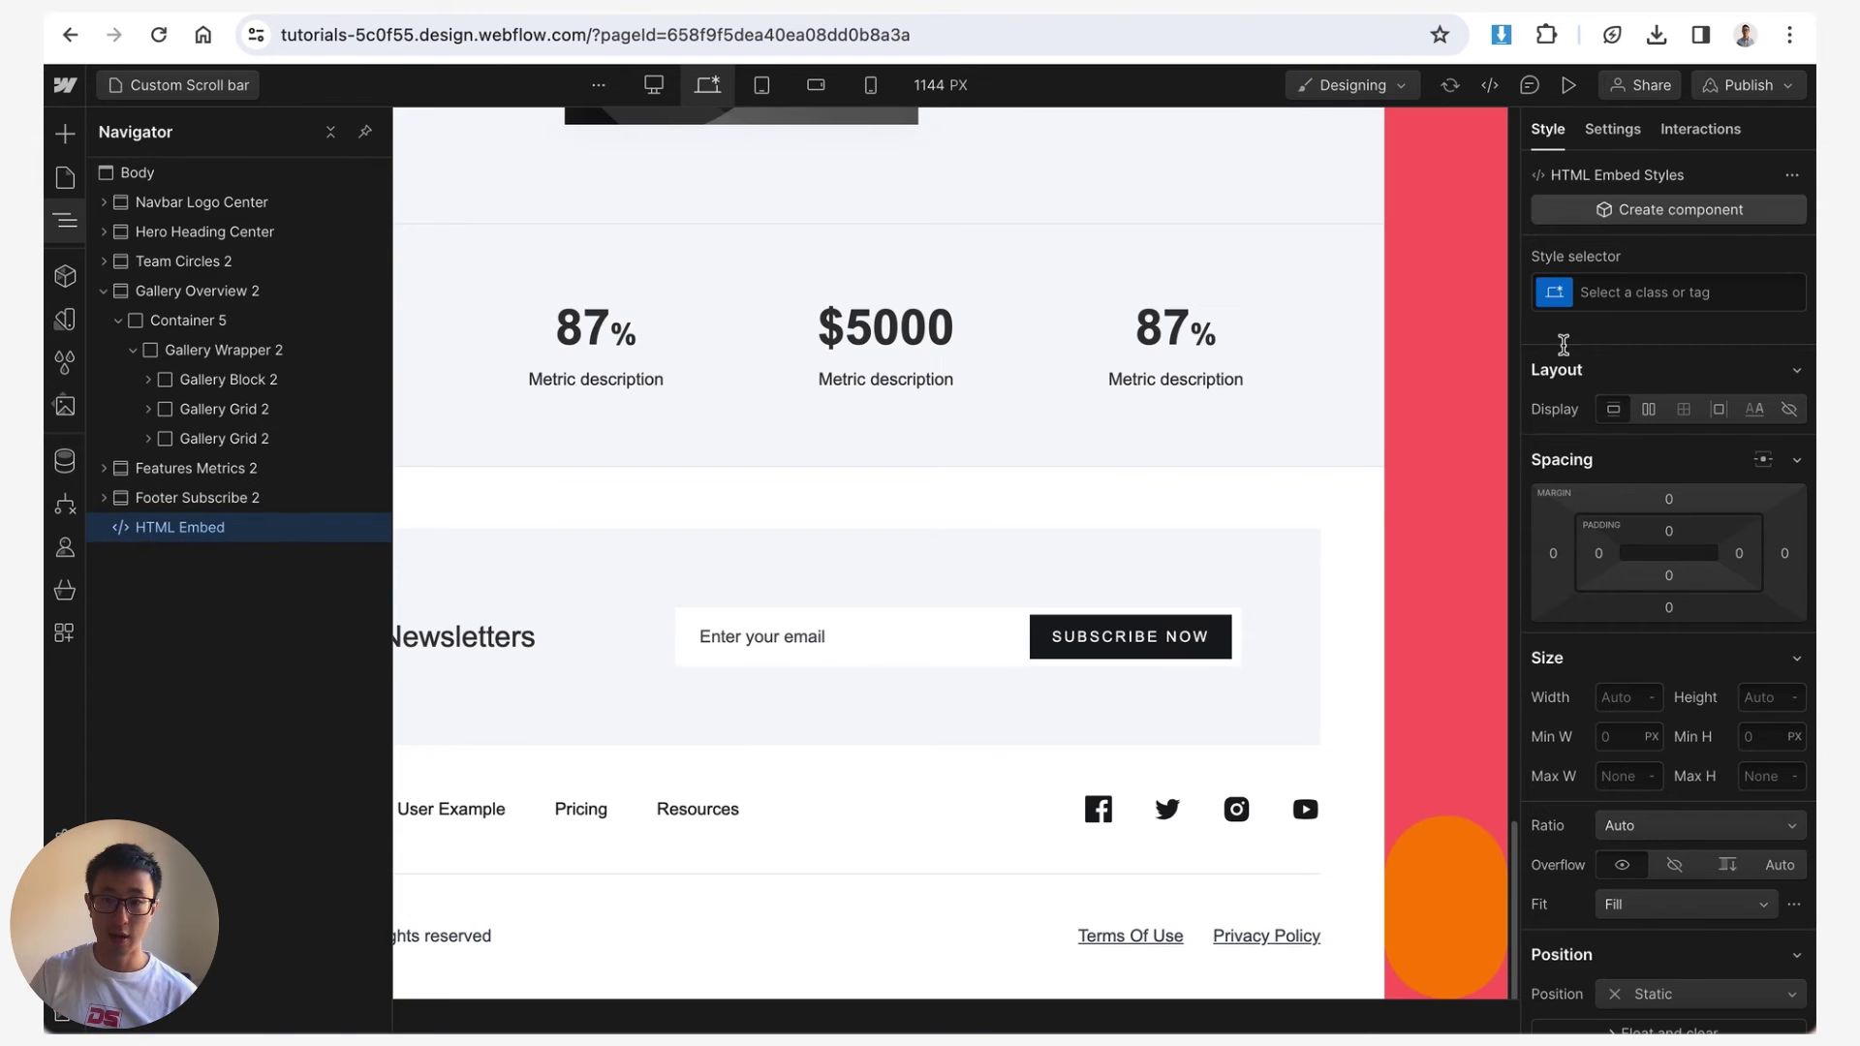
left_click(1182, 456)
scroll(1171, 488, "up", 10)
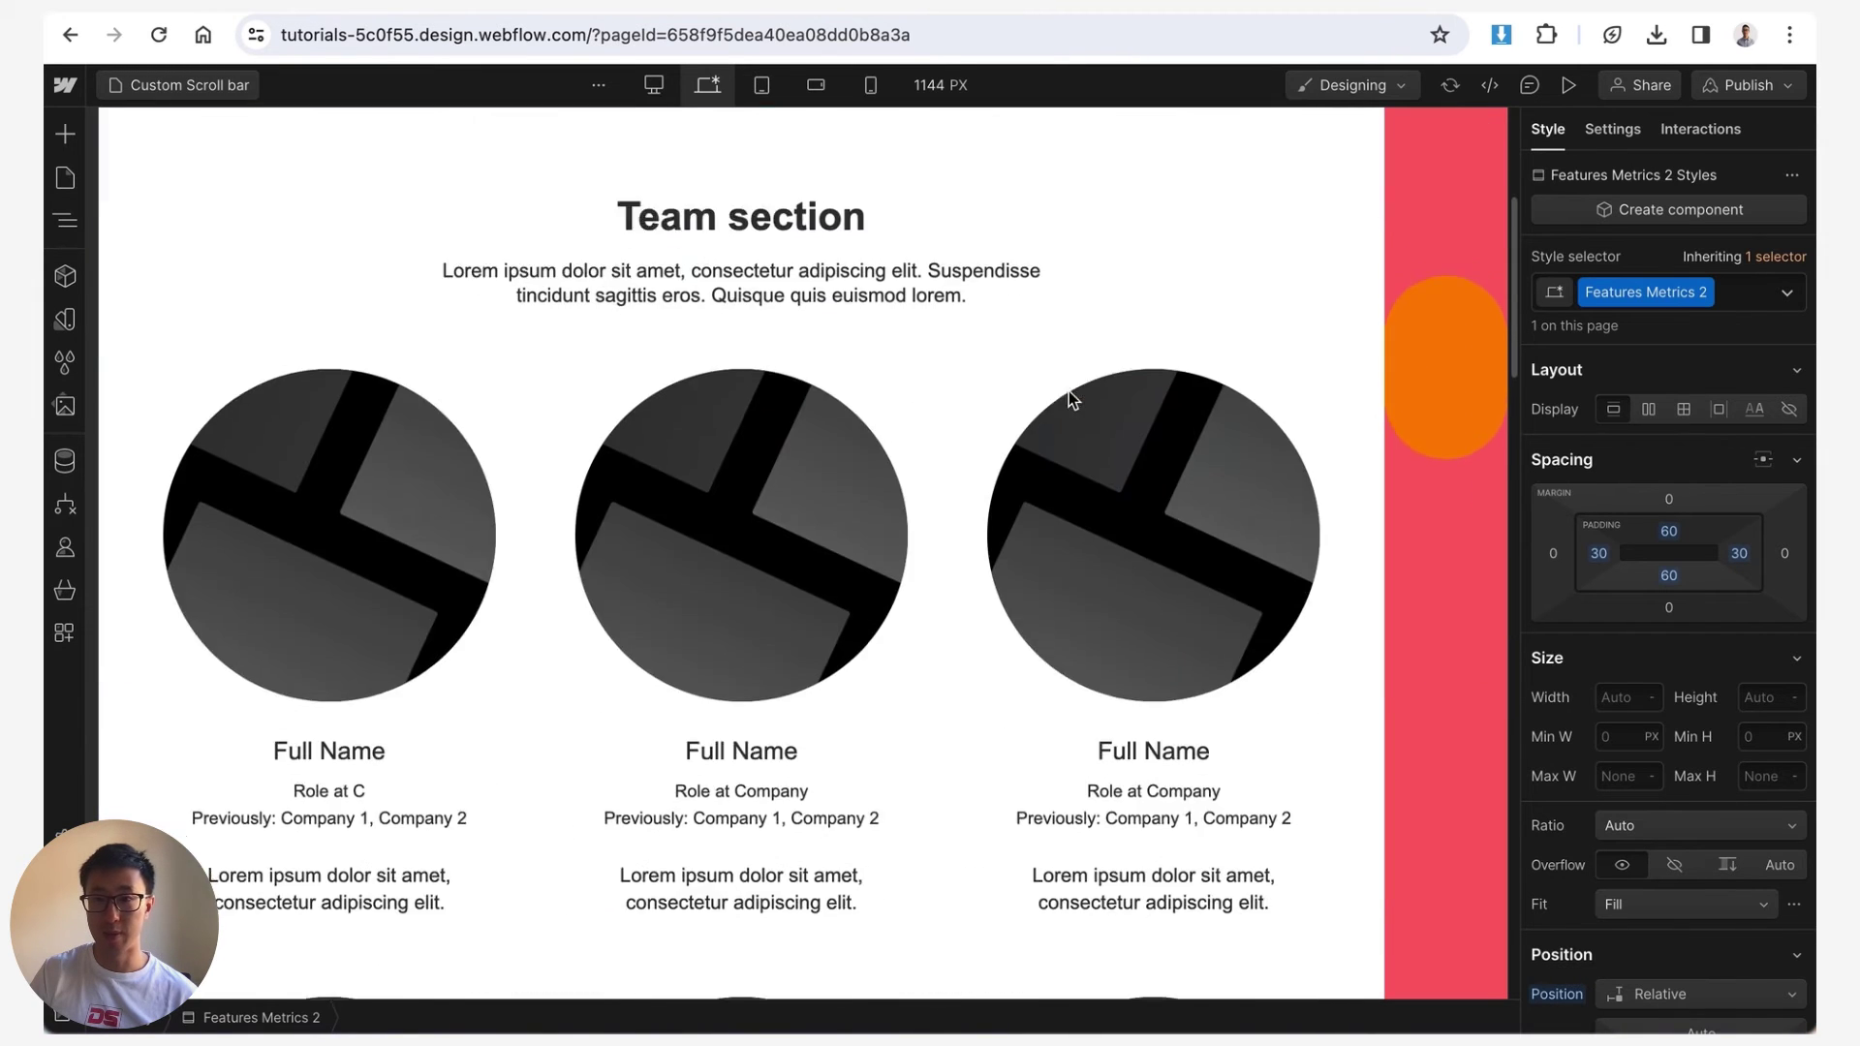
scroll(1067, 392, "down", 6)
left_click(1748, 85)
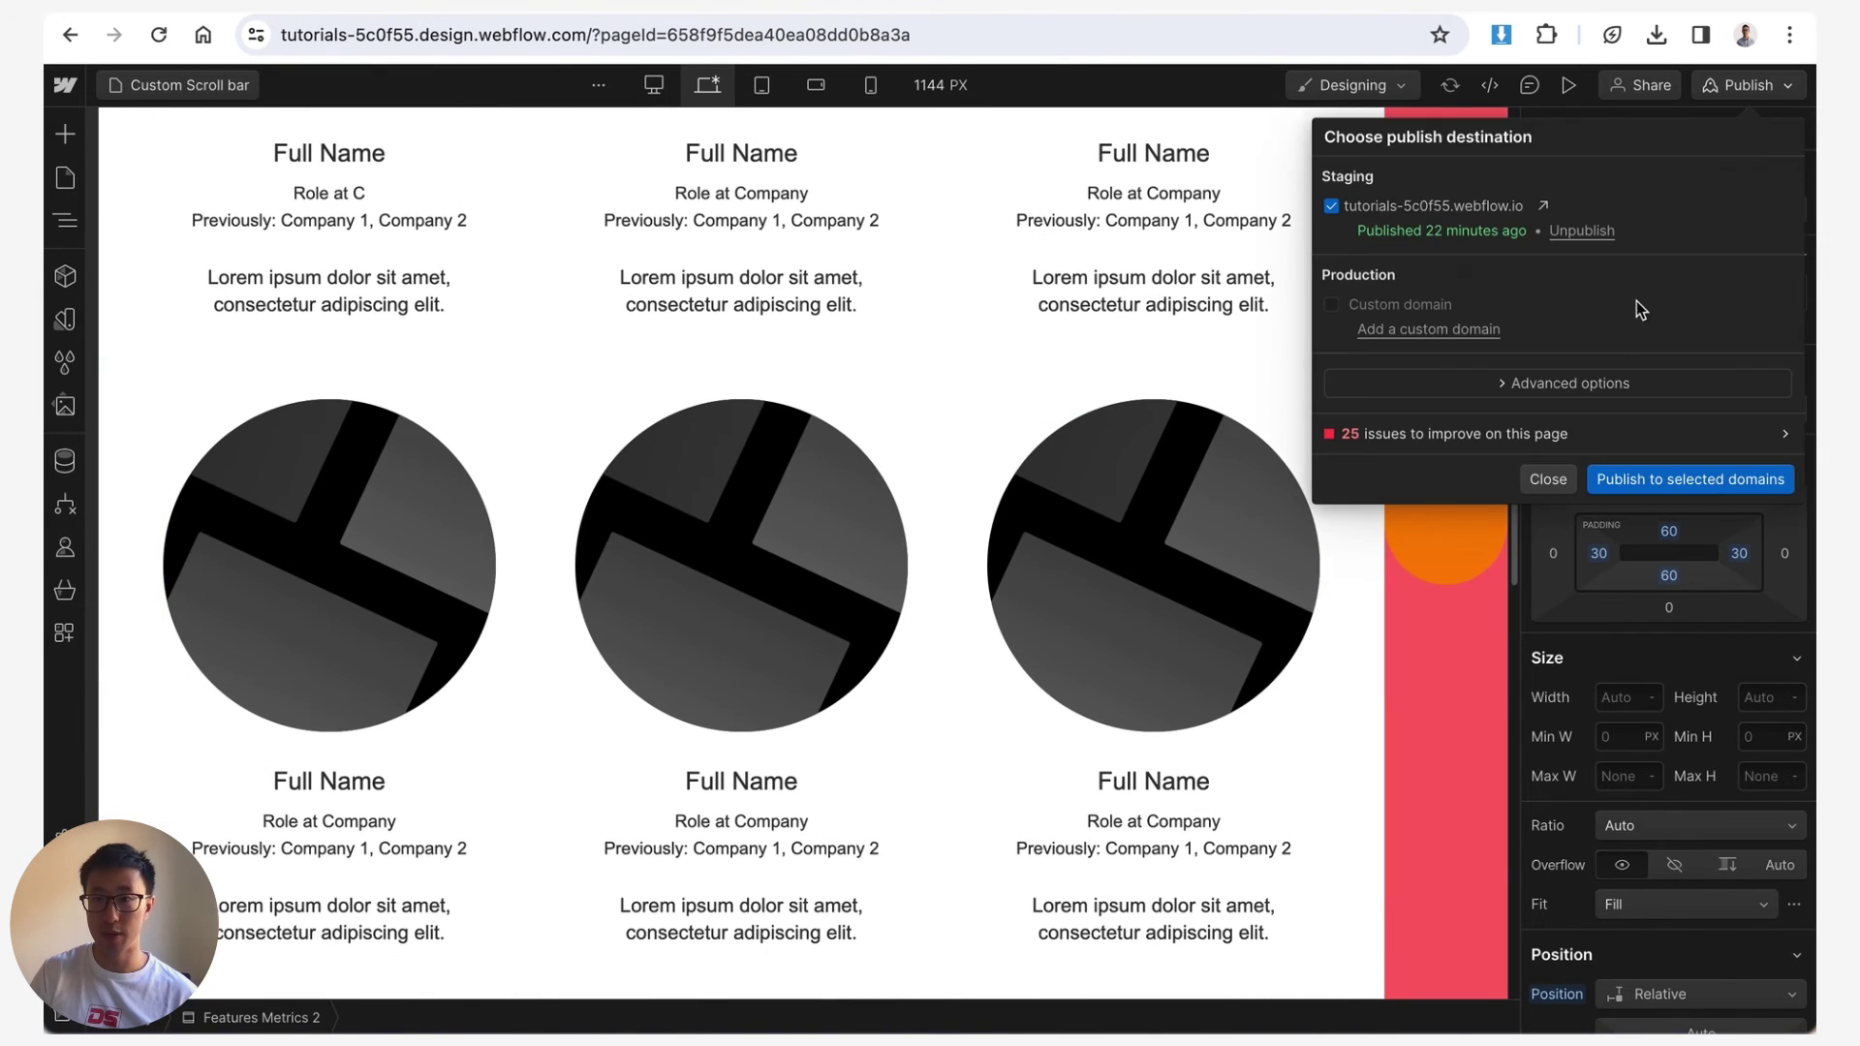
left_click(1666, 481)
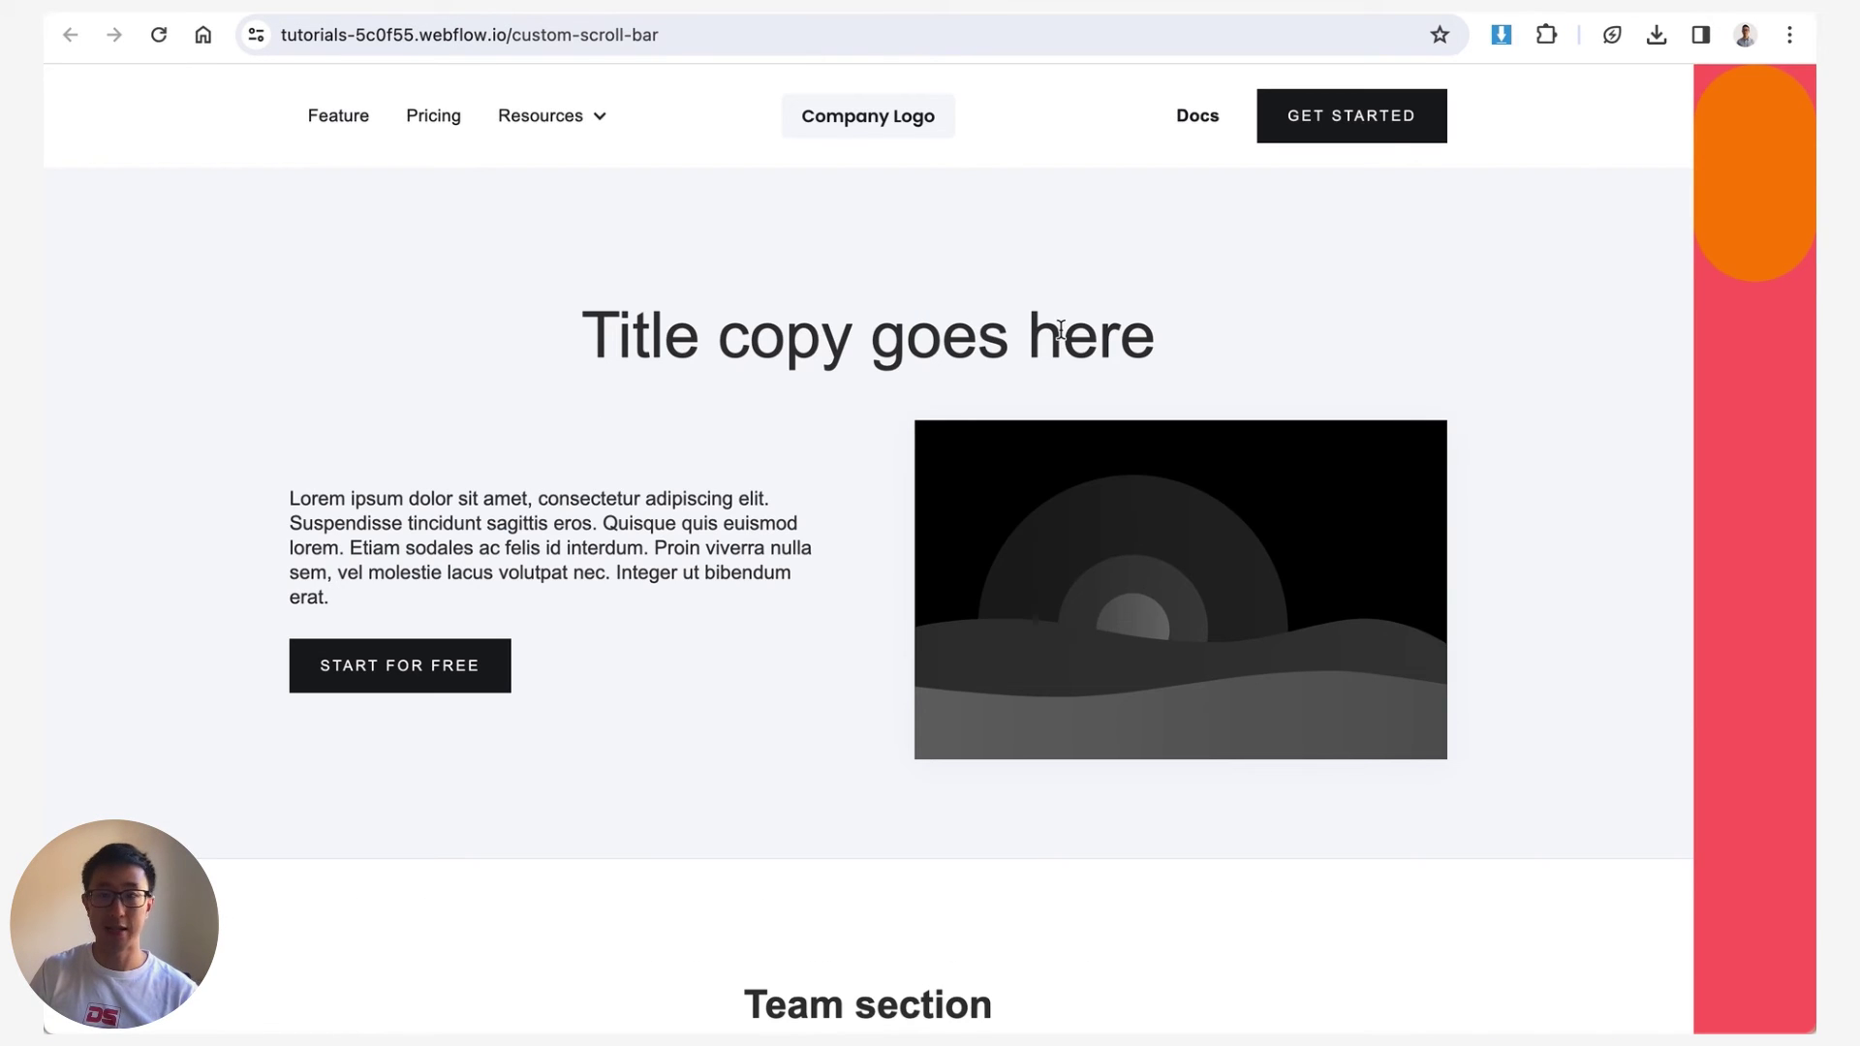
Step: Scroll and drag the red track's orange thumb on the published page to test it
left_click_drag(1771, 199, 1766, 150)
scroll(1386, 308, "down", 20)
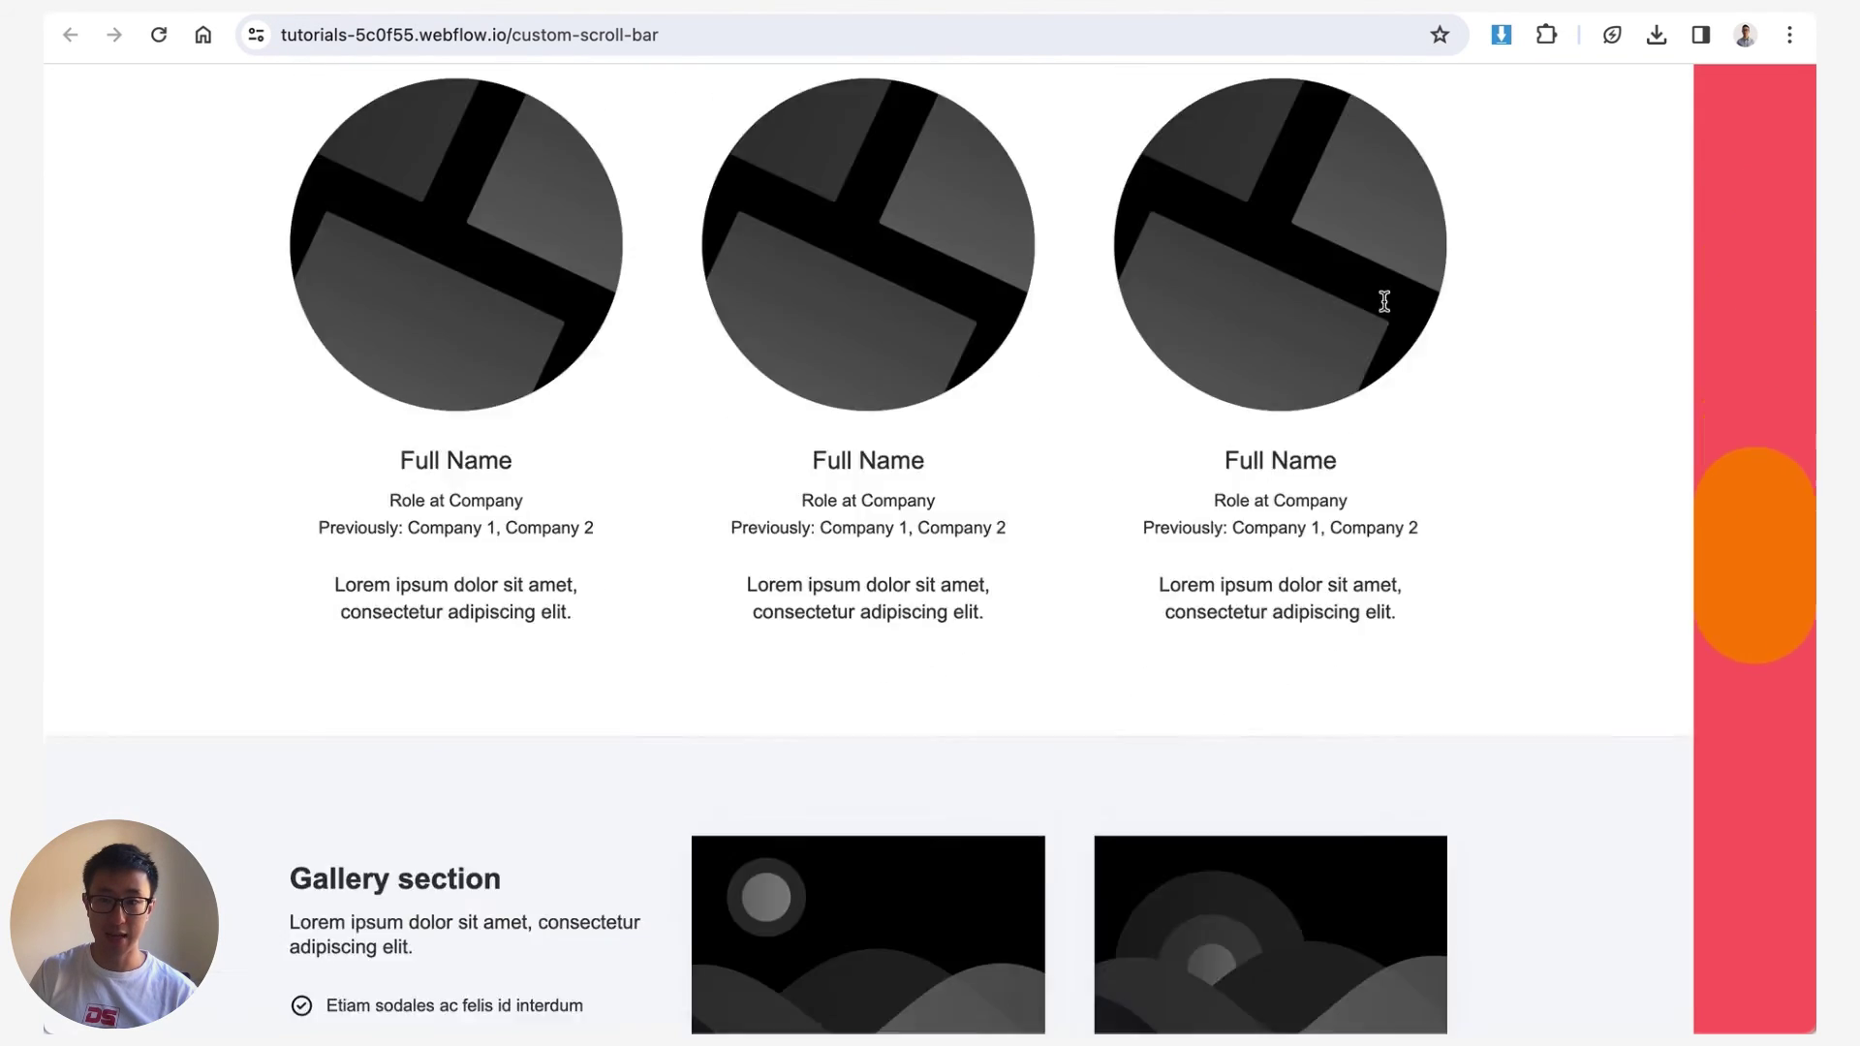
scroll(1386, 308, "up", 12)
scroll(1386, 308, "up", 10)
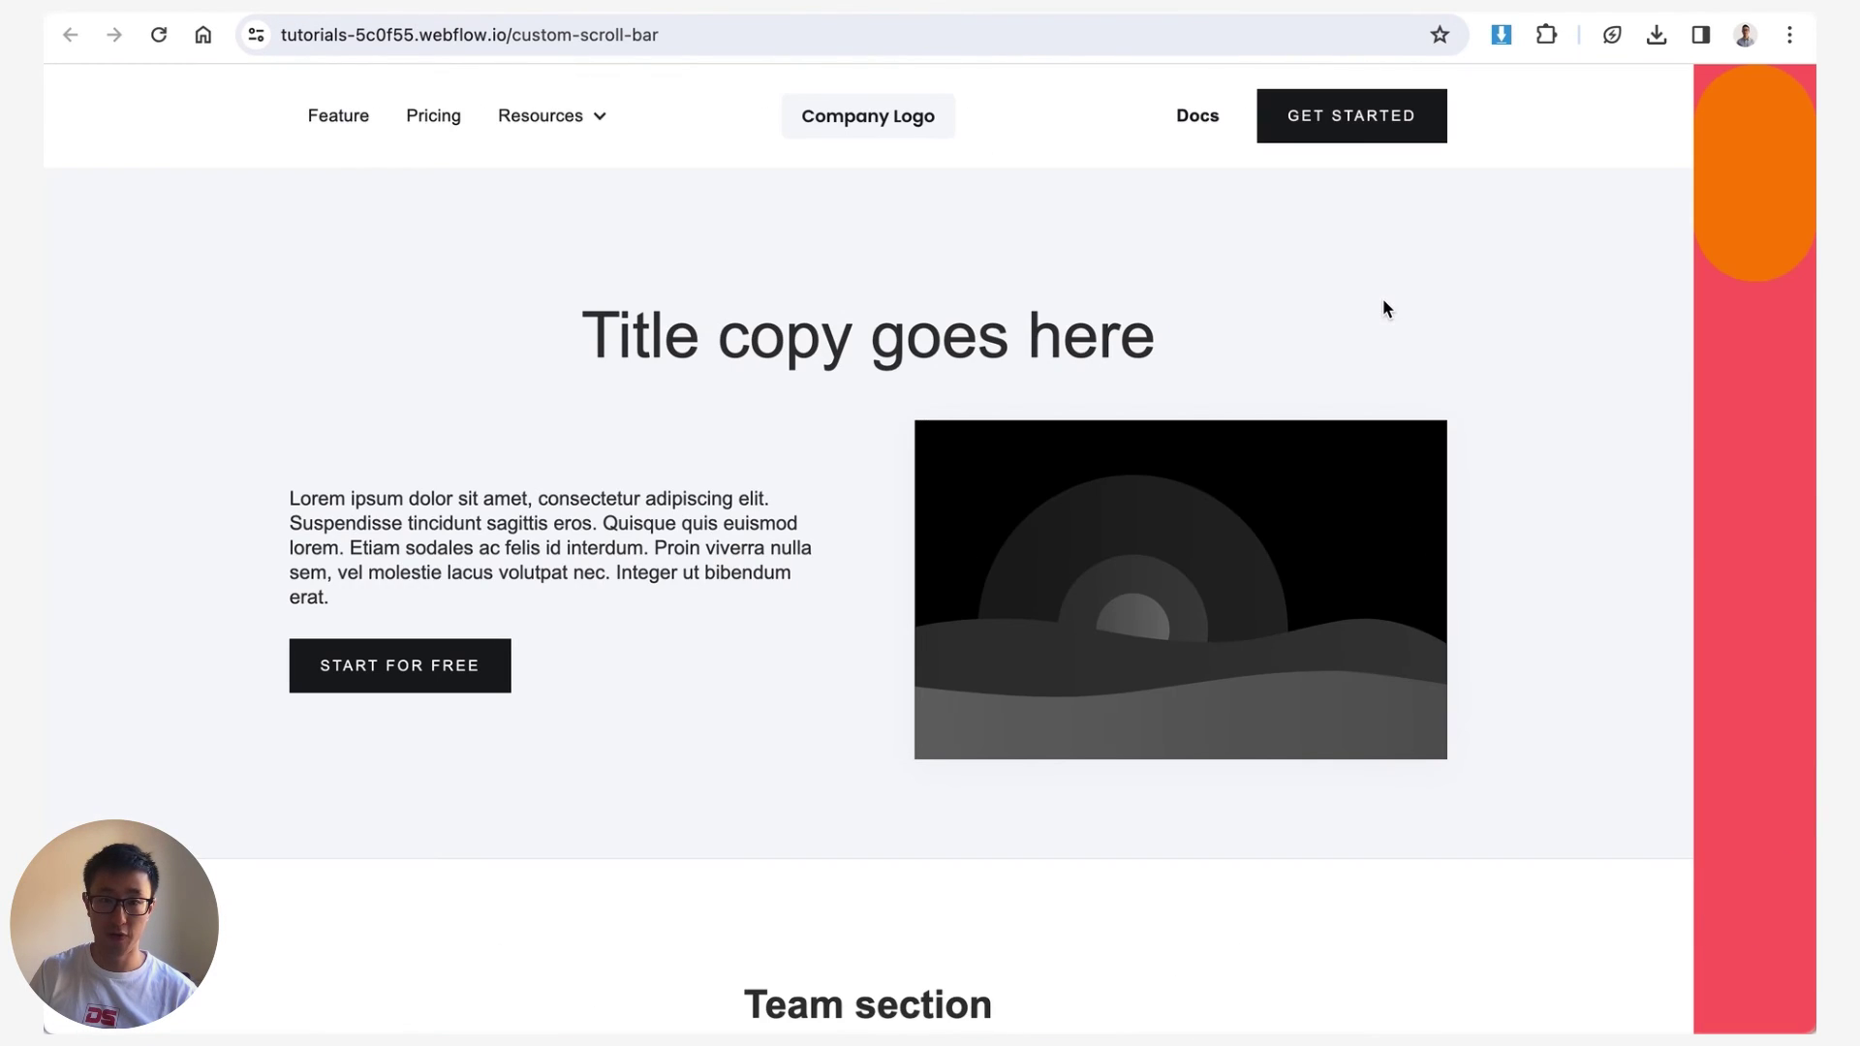
scroll(1382, 303, "down", 10)
scroll(1383, 303, "up", 10)
scroll(1754, 257, "down", 4)
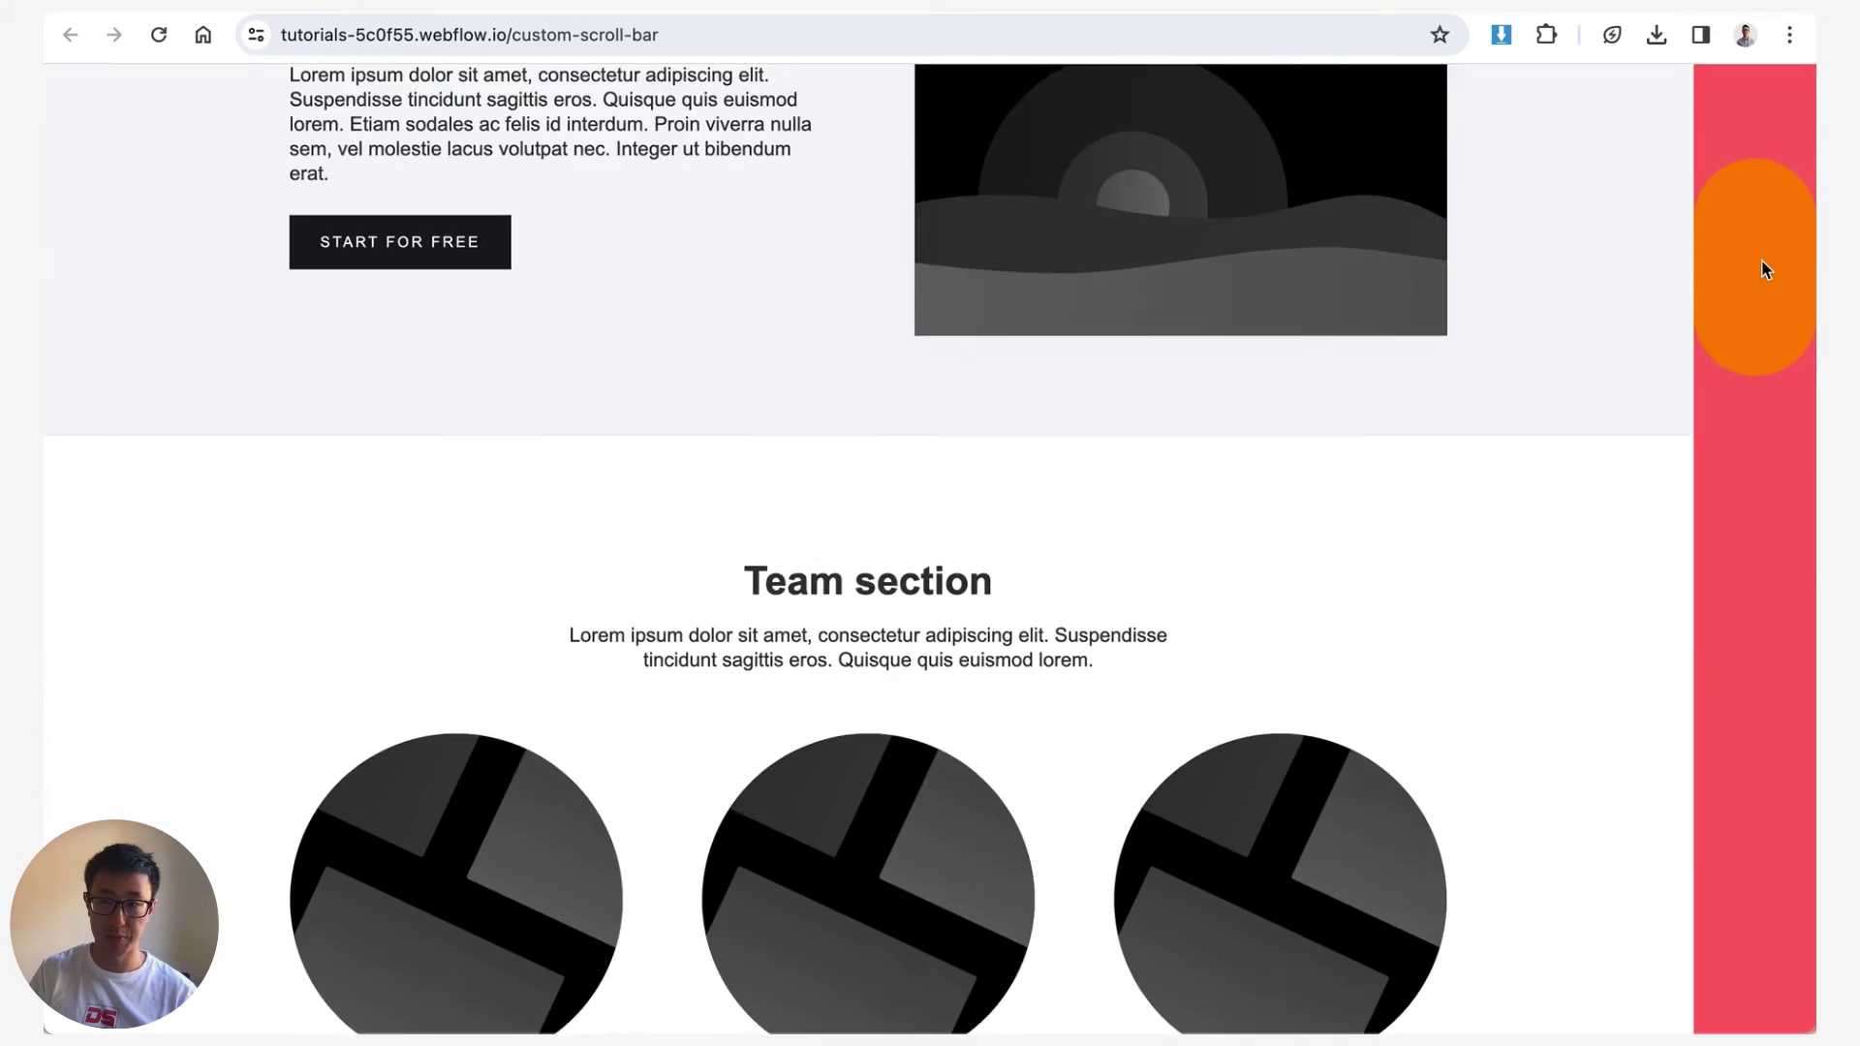
left_click_drag(1765, 270, 1798, 532)
Step: Back in the Designer, select the HTML Embed in the Navigator and open its code editor
key("ctrl+Tab")
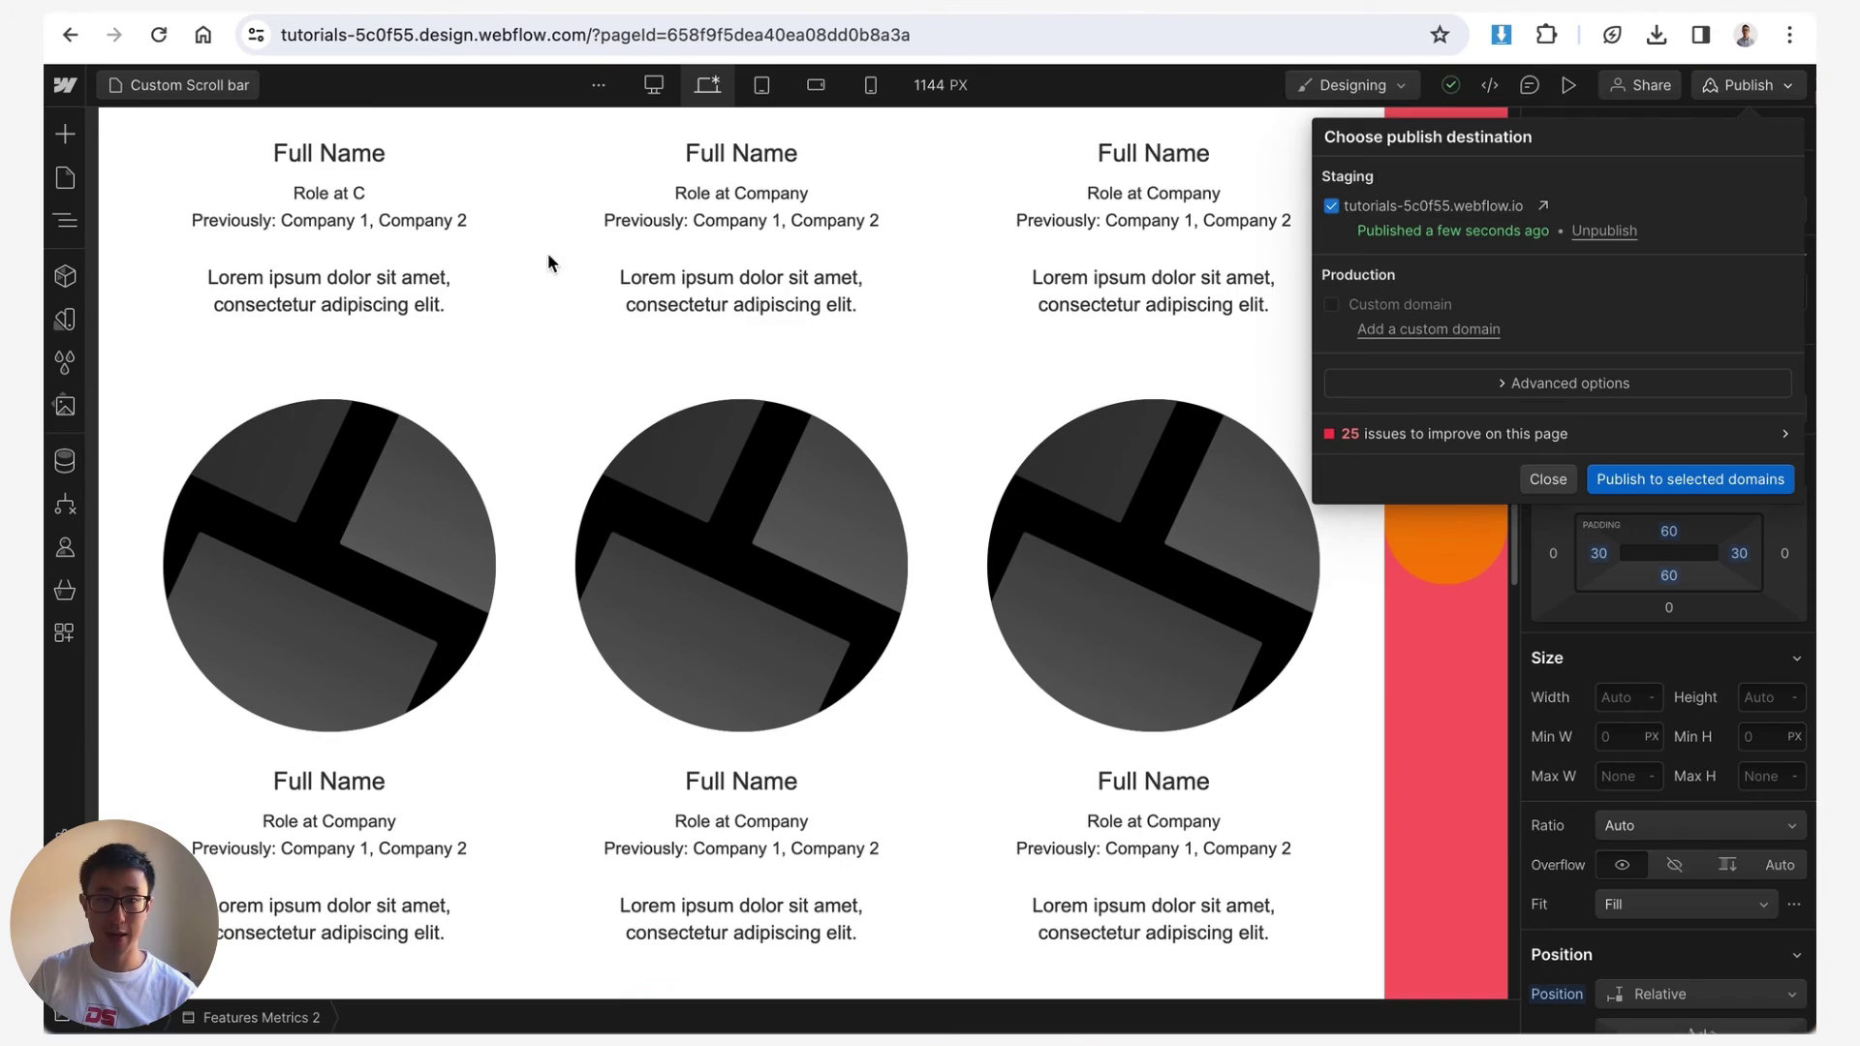
key("Escape")
key("z")
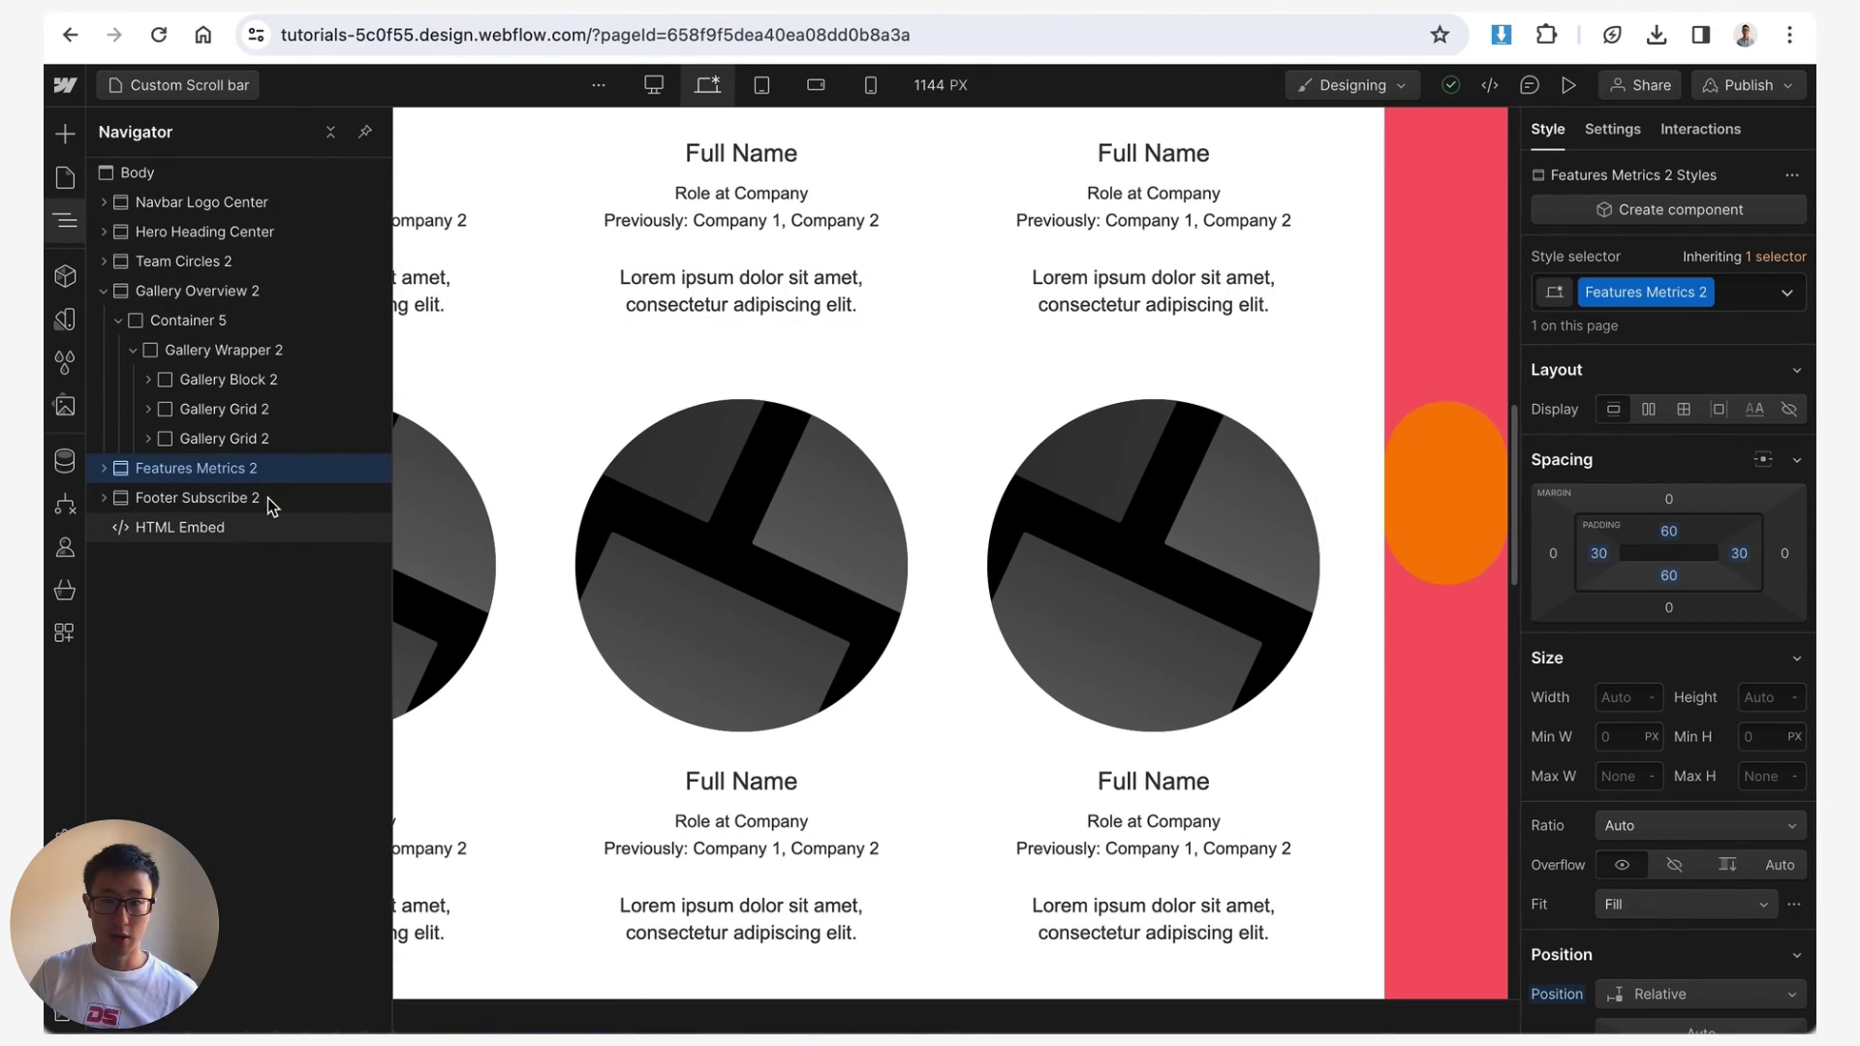
left_click(179, 527)
key("d")
left_click(1713, 485)
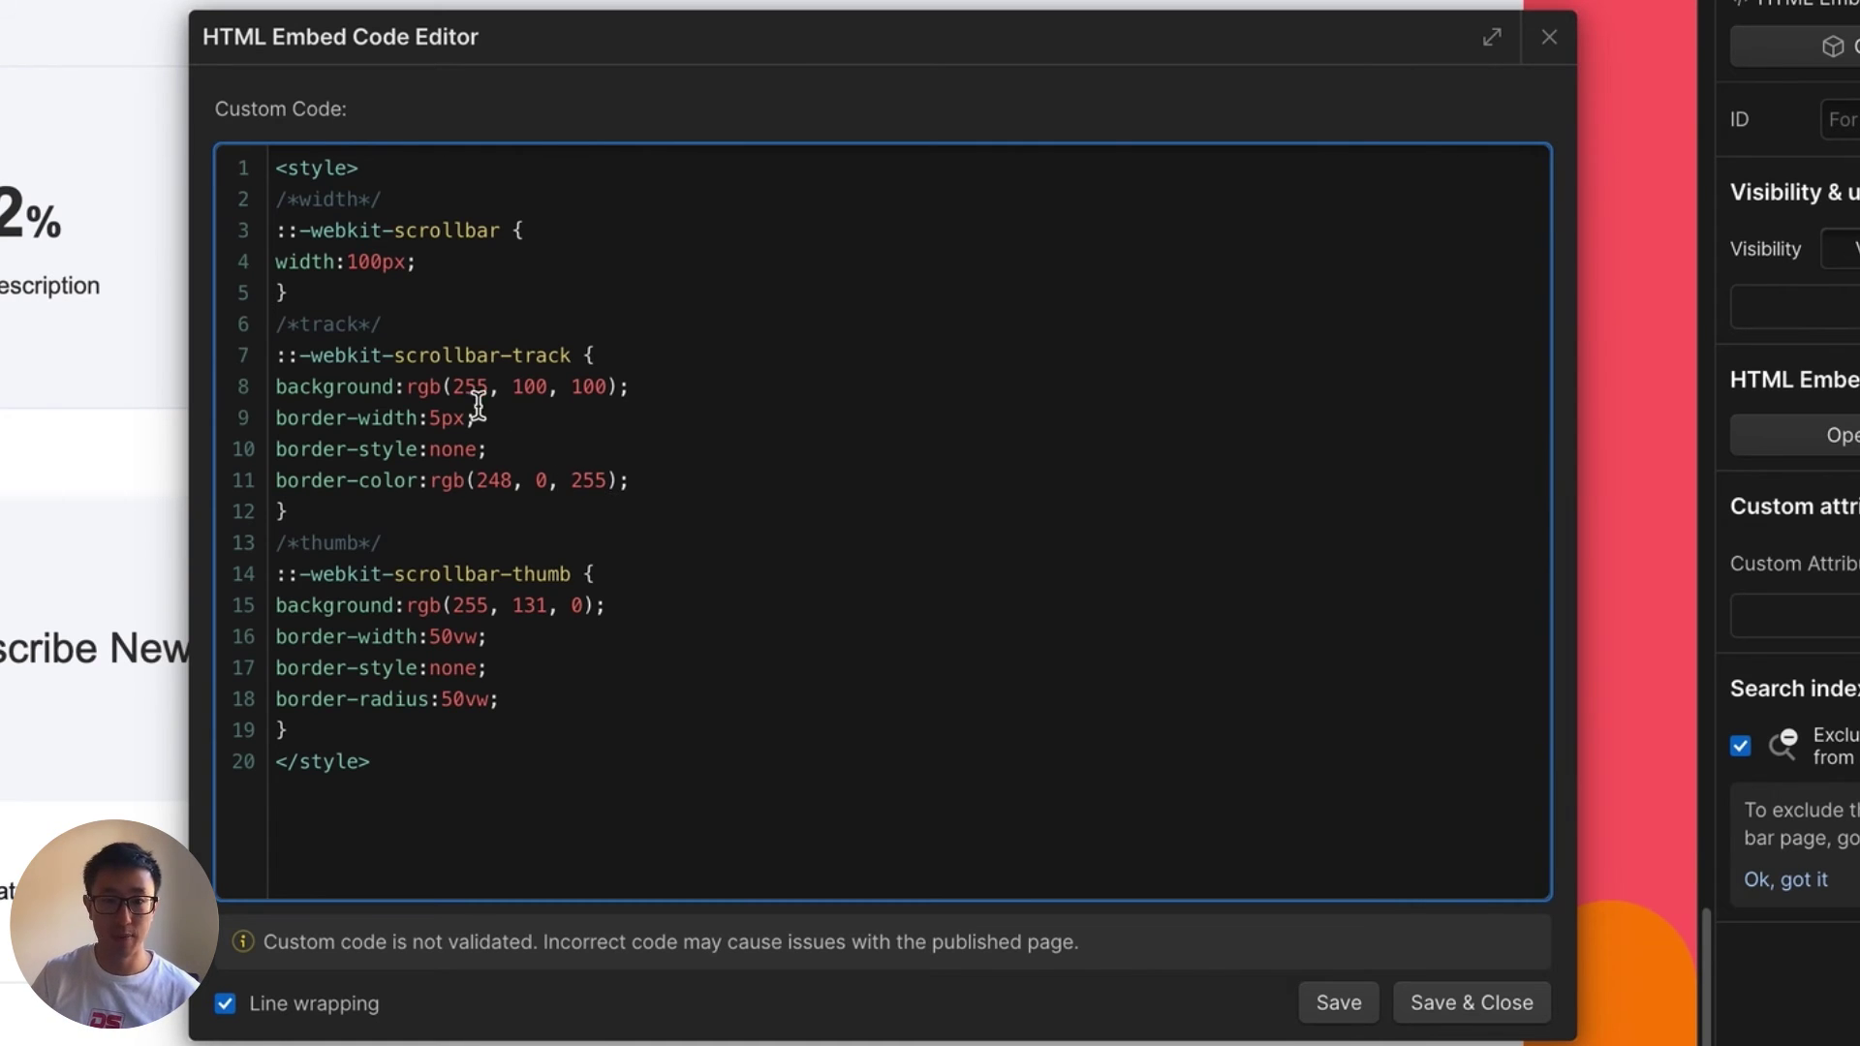
Step: Change the track border from 5px to 1px and scrollbar width from 100px to 10px, then save
left_click(438, 418)
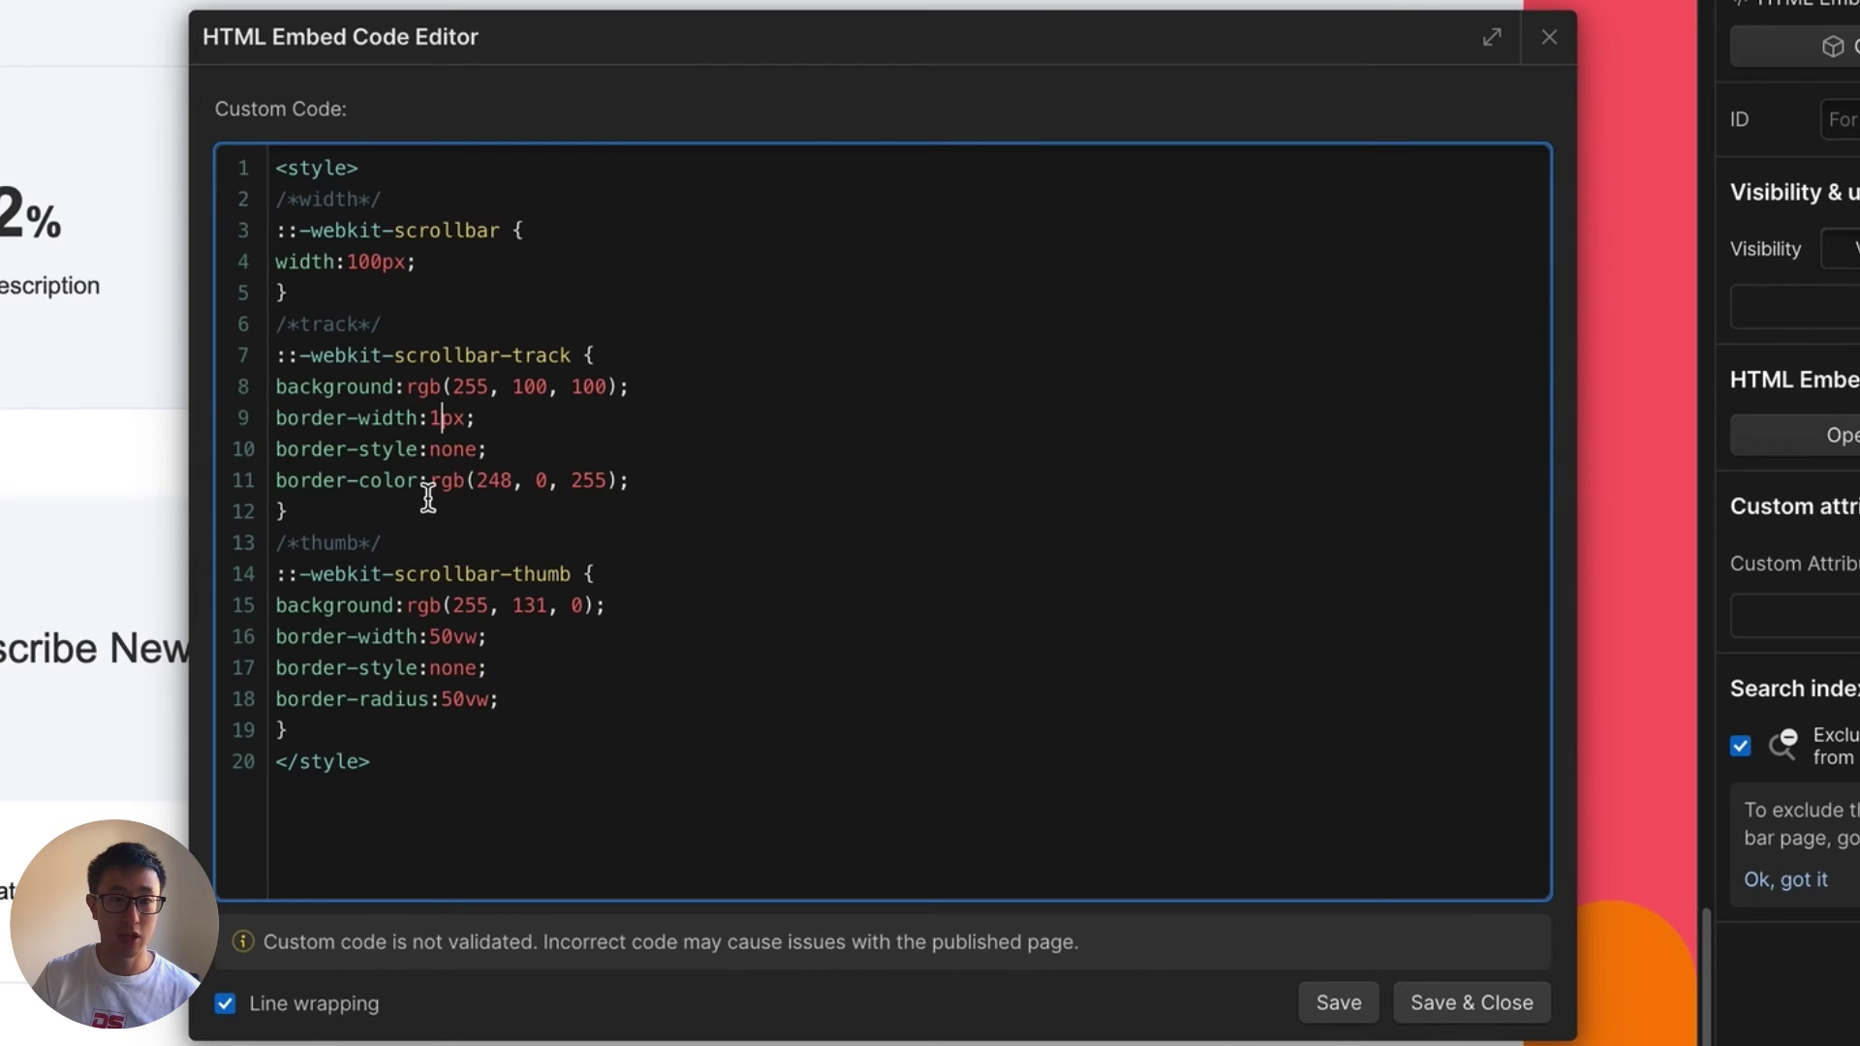
left_click(383, 261)
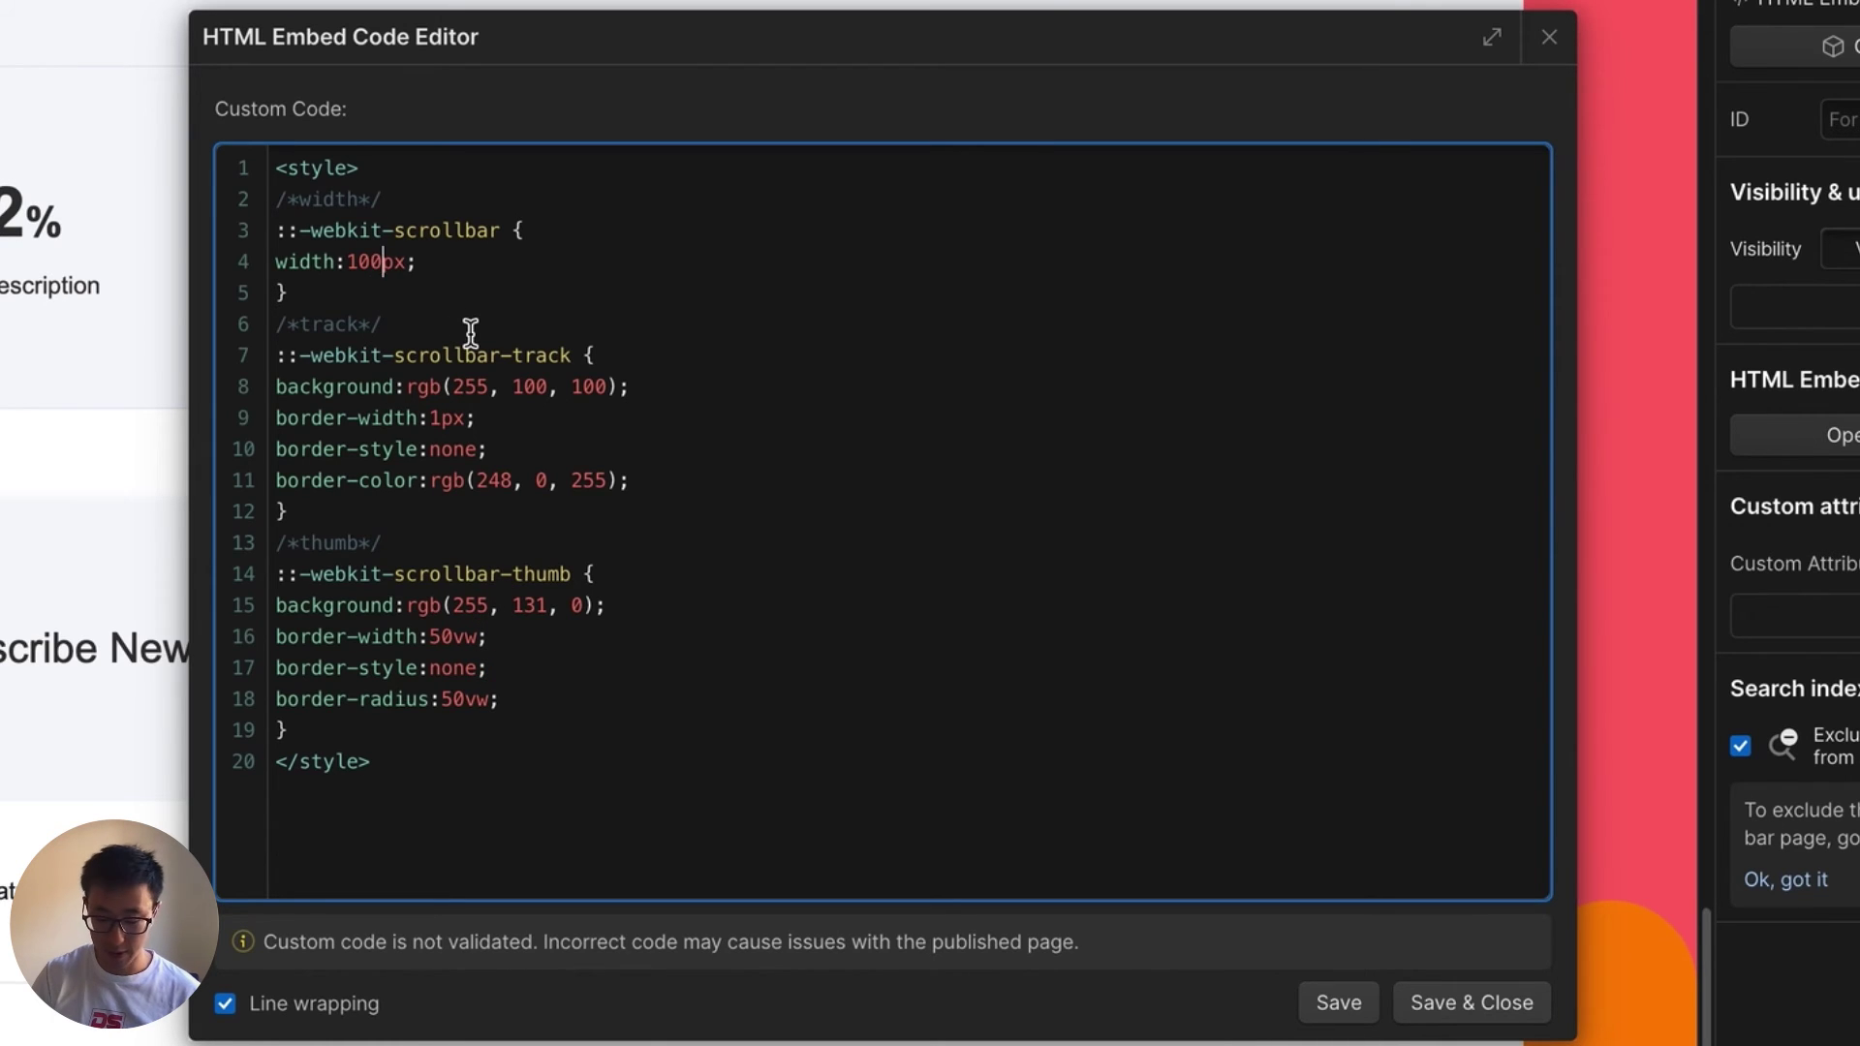
key("BackSpace")
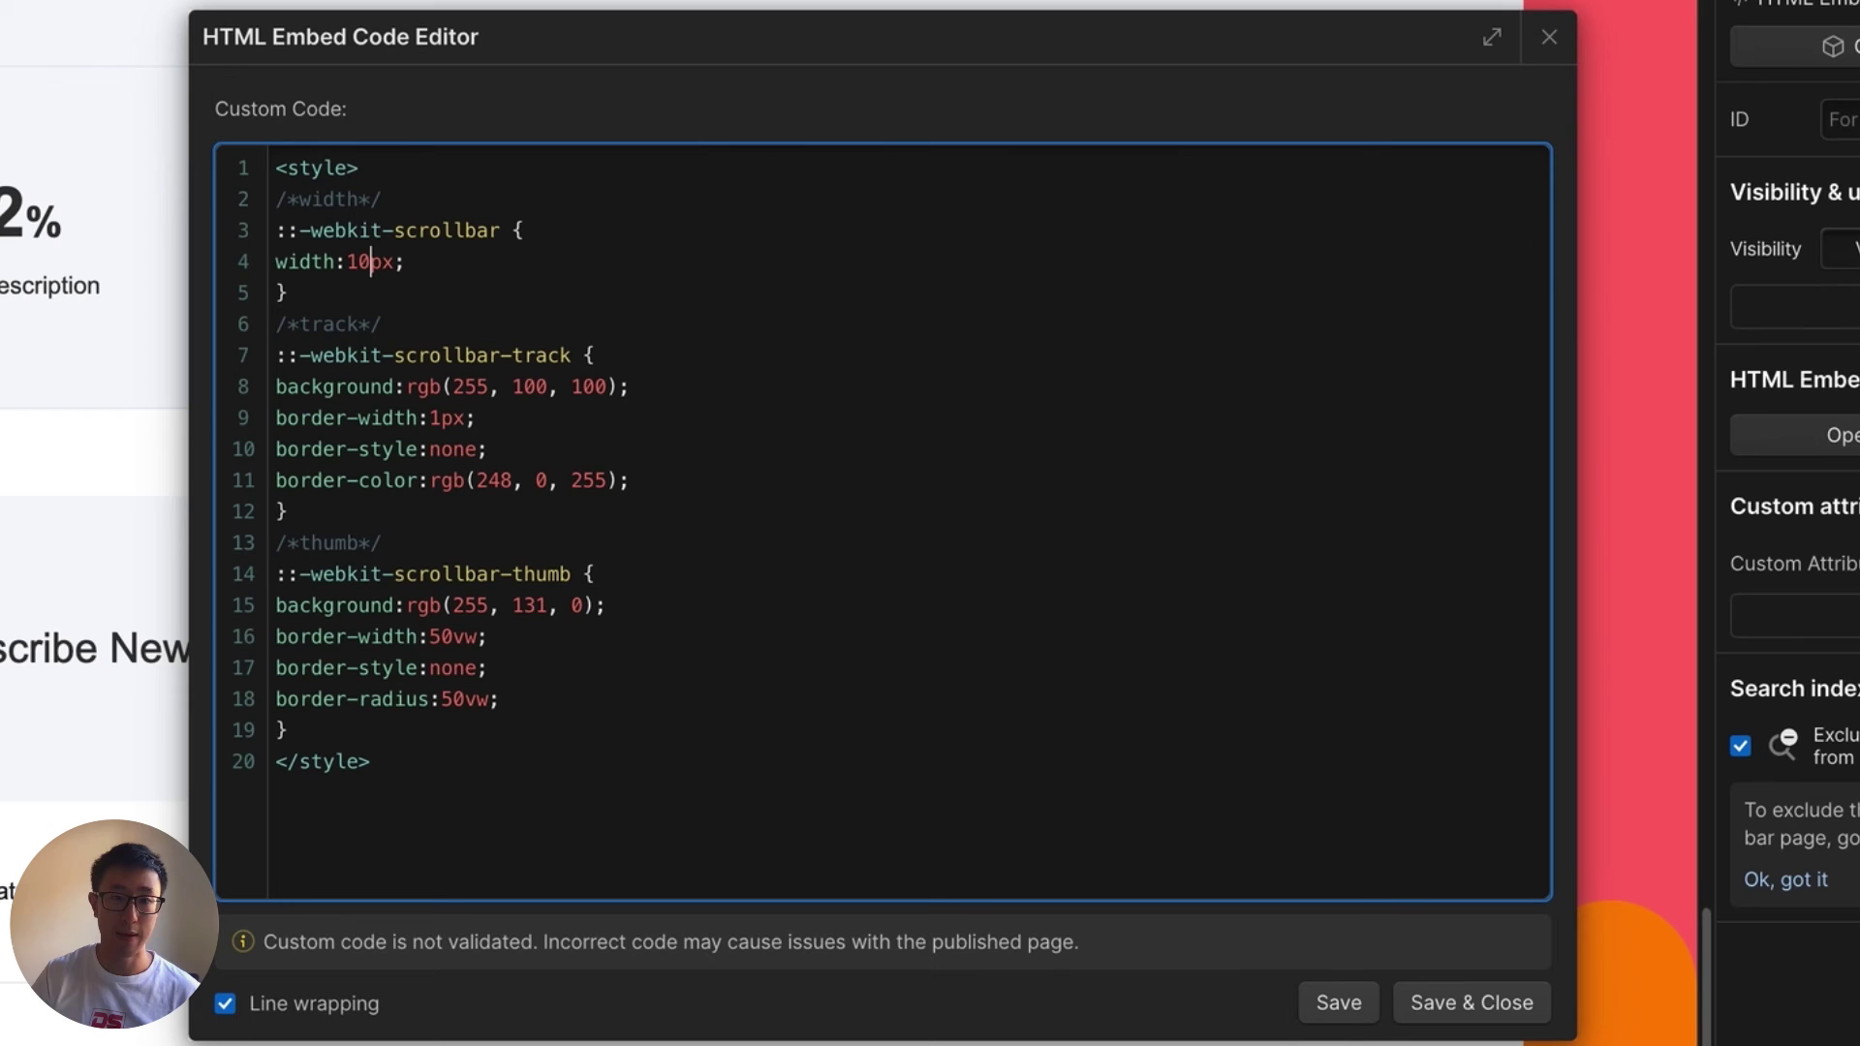
left_click(1468, 1003)
Step: Scroll the Designer canvas up and down to inspect the thin 10px scrollbar
left_click(1441, 282)
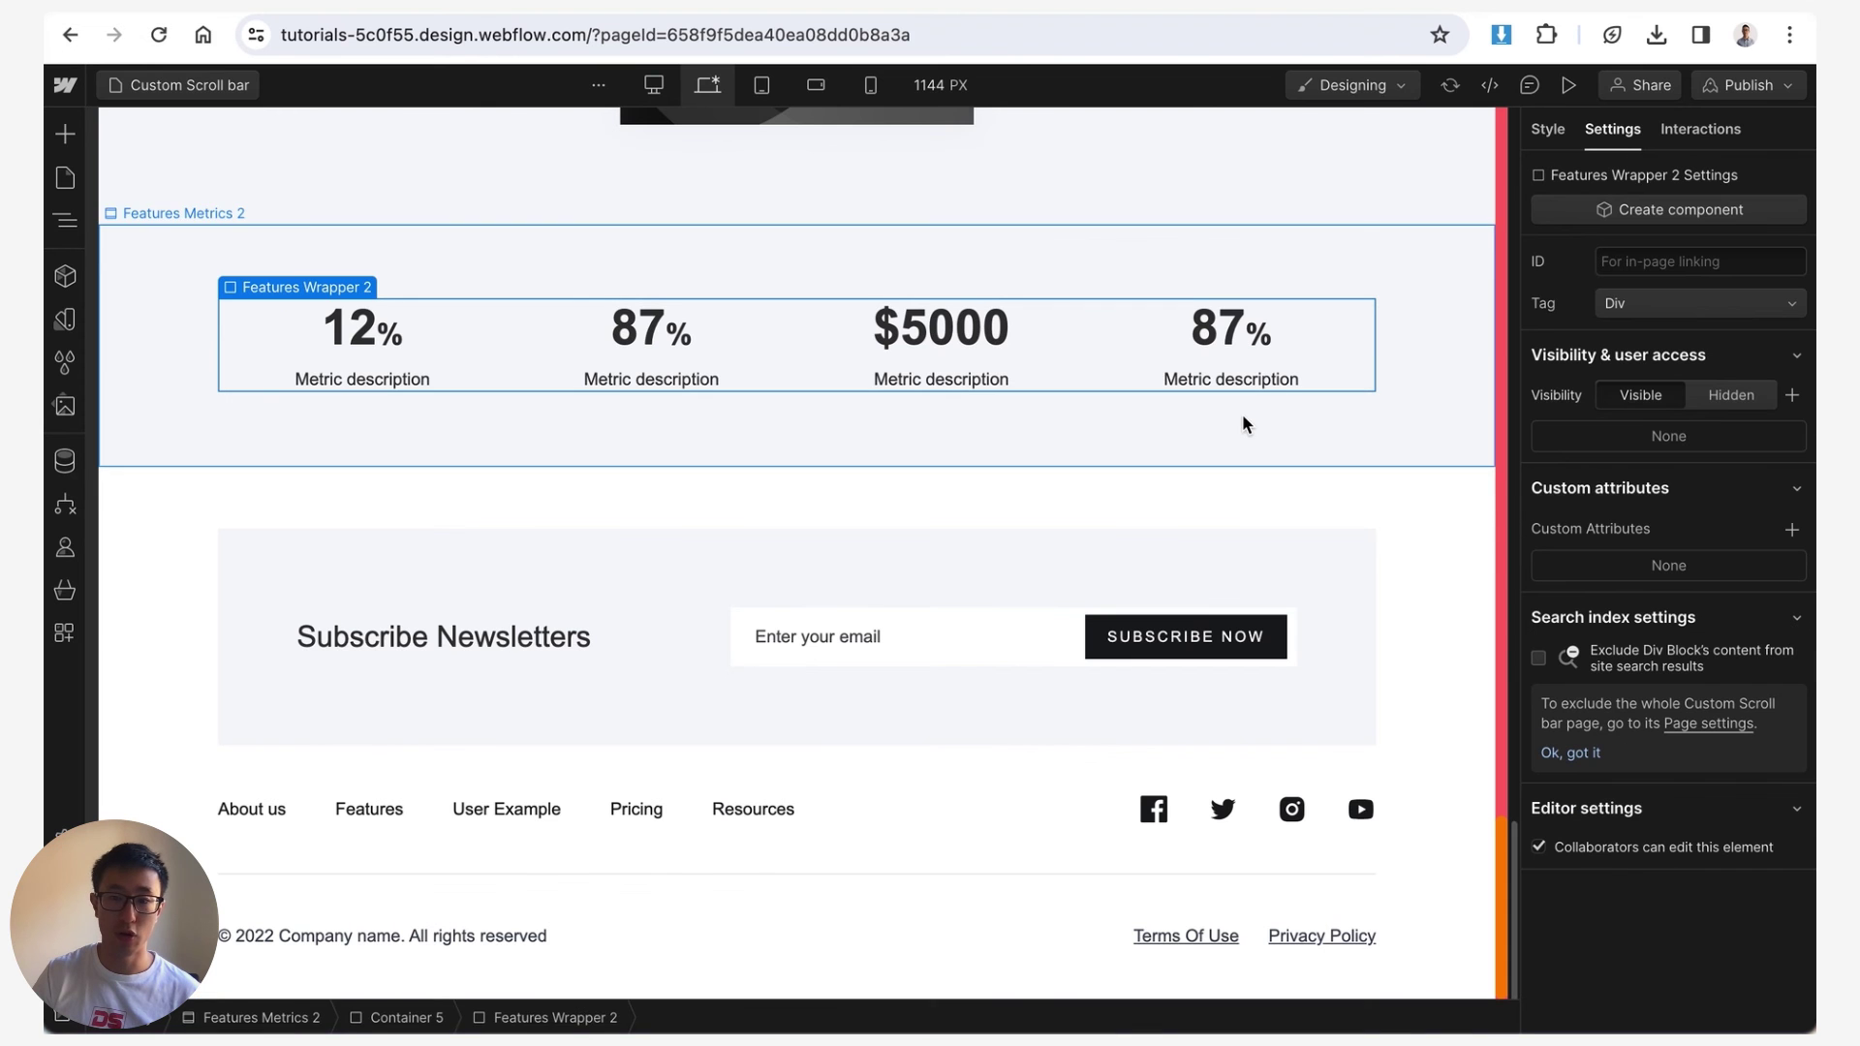
scroll(1242, 423, "up", 20)
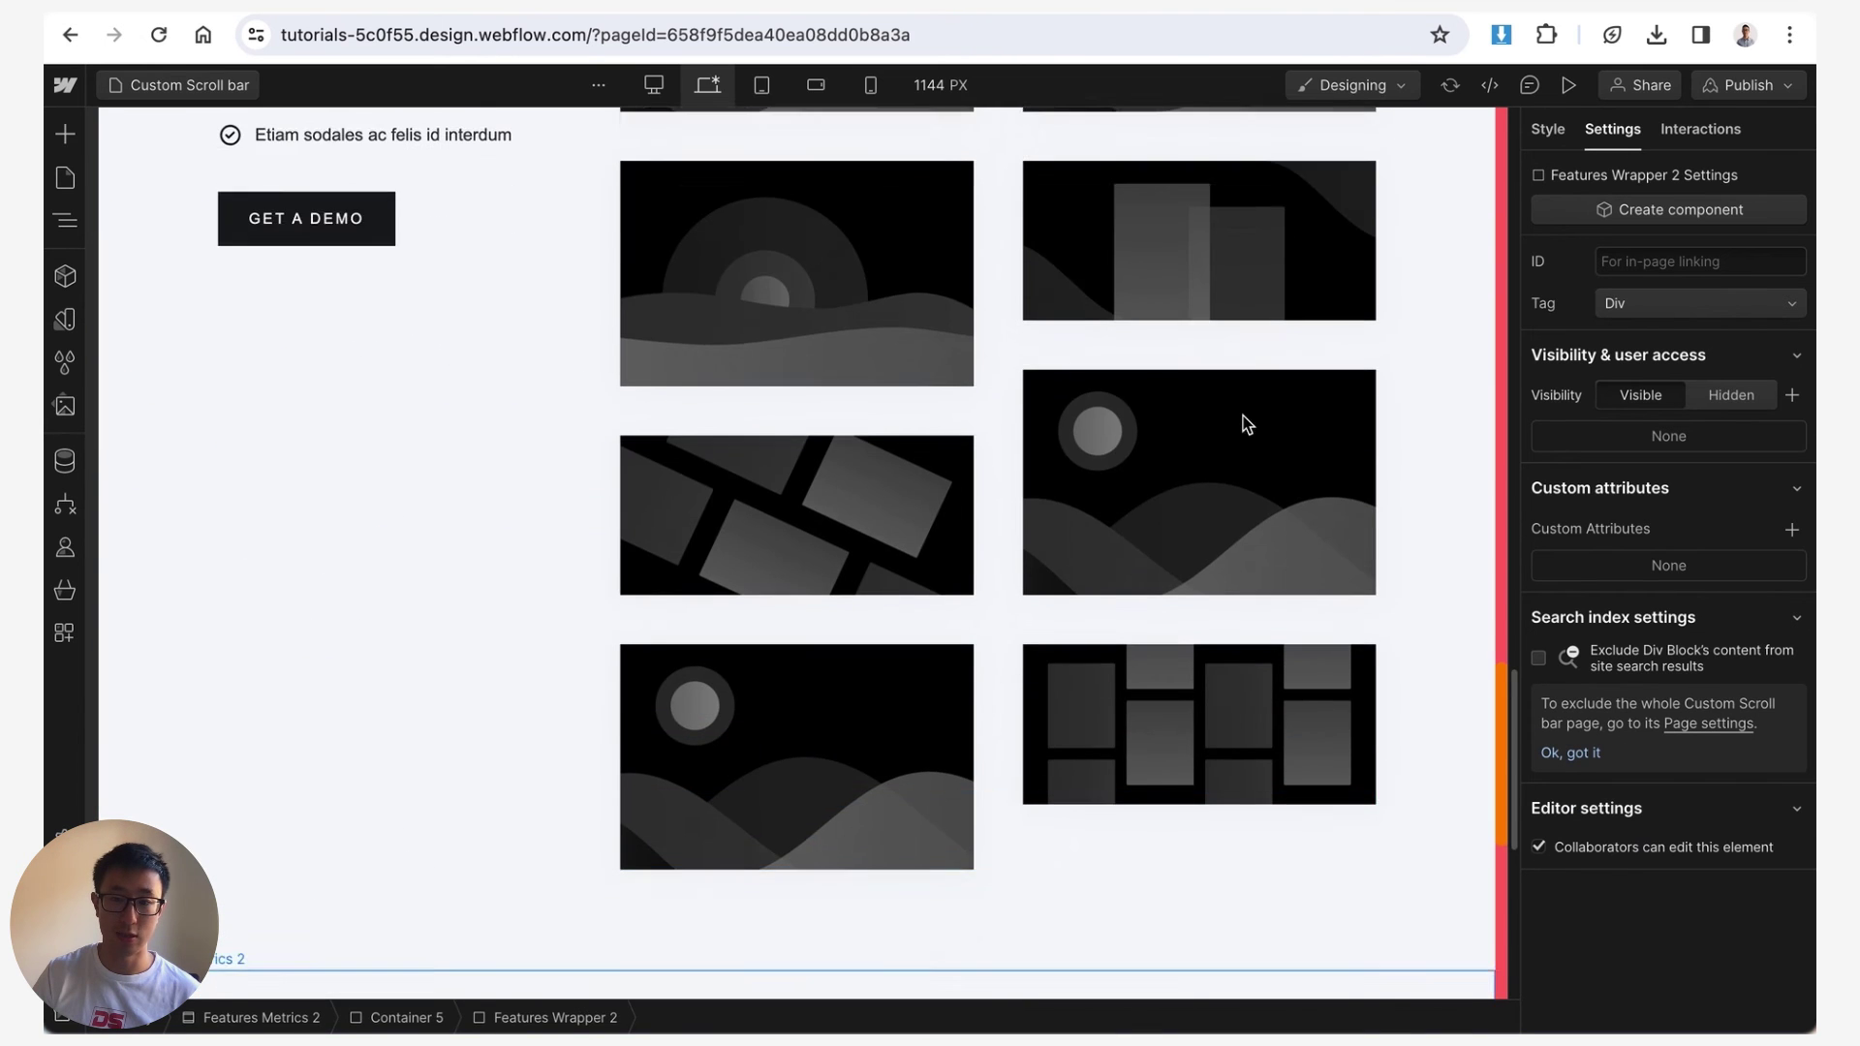
scroll(1244, 423, "down", 20)
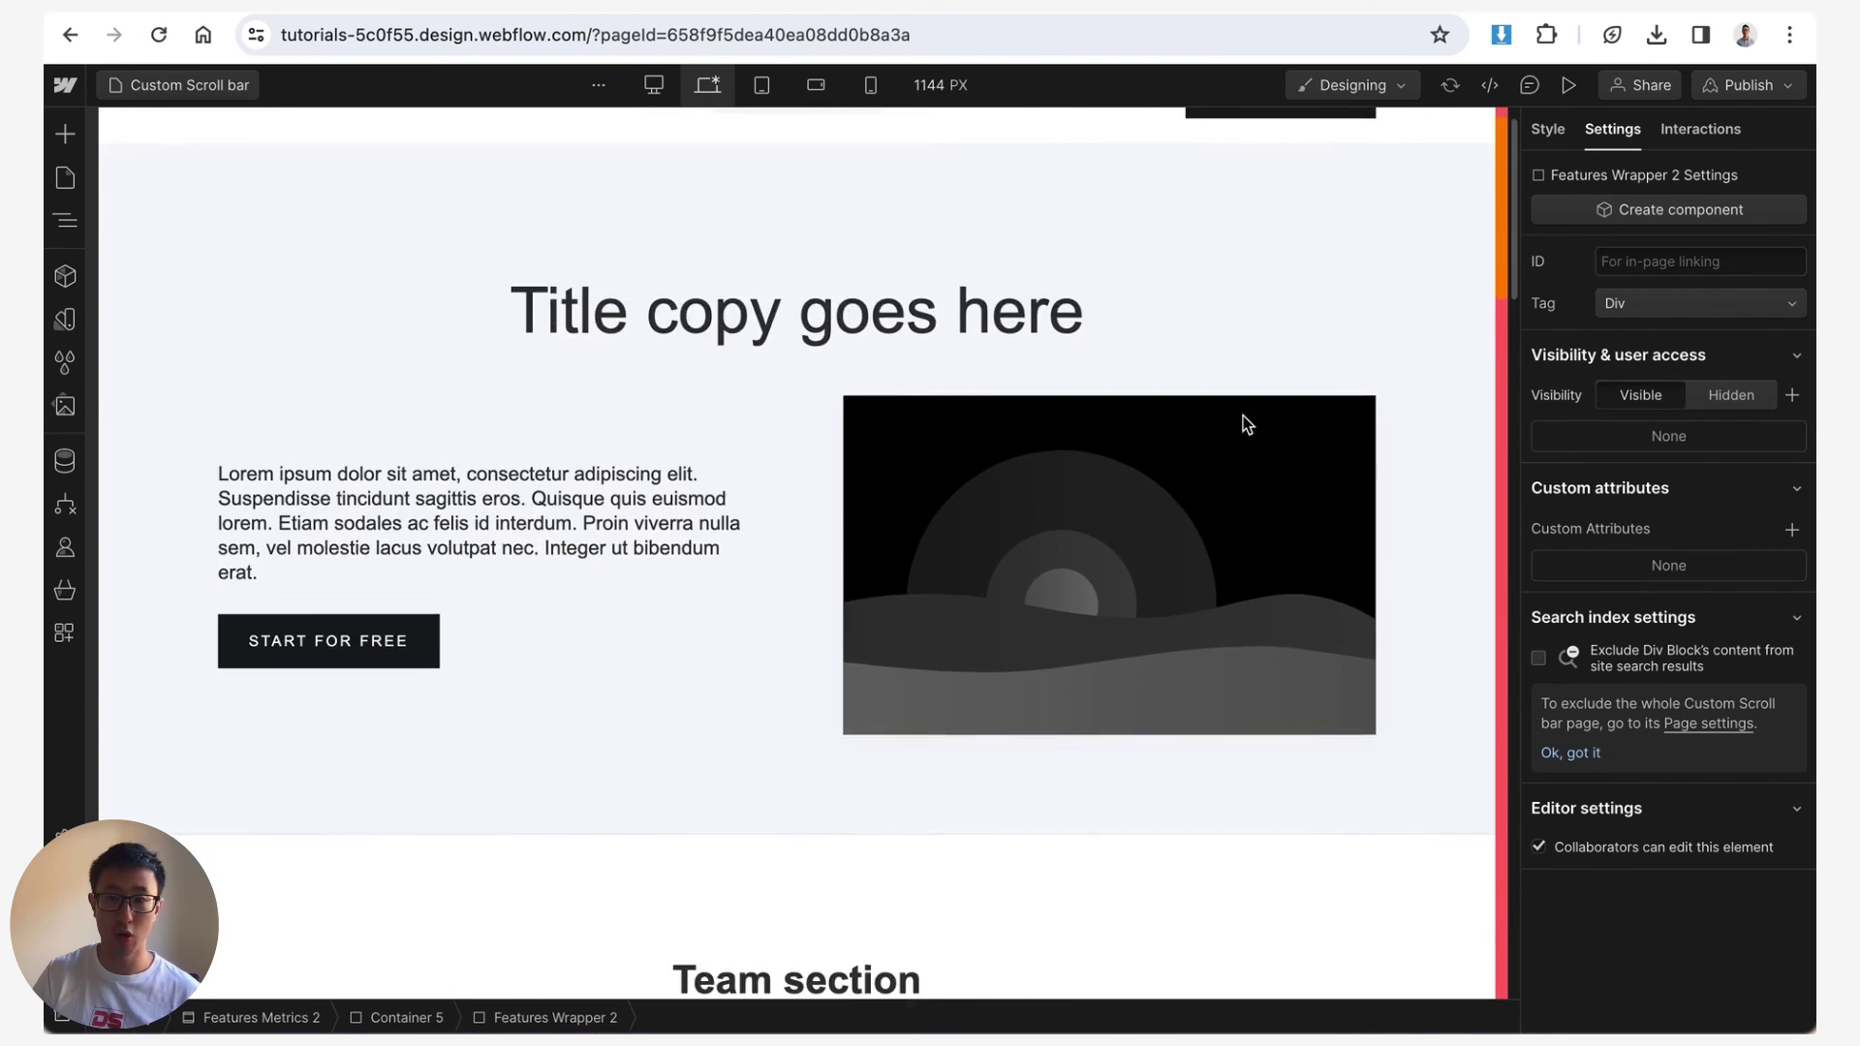
scroll(1245, 424, "up", 20)
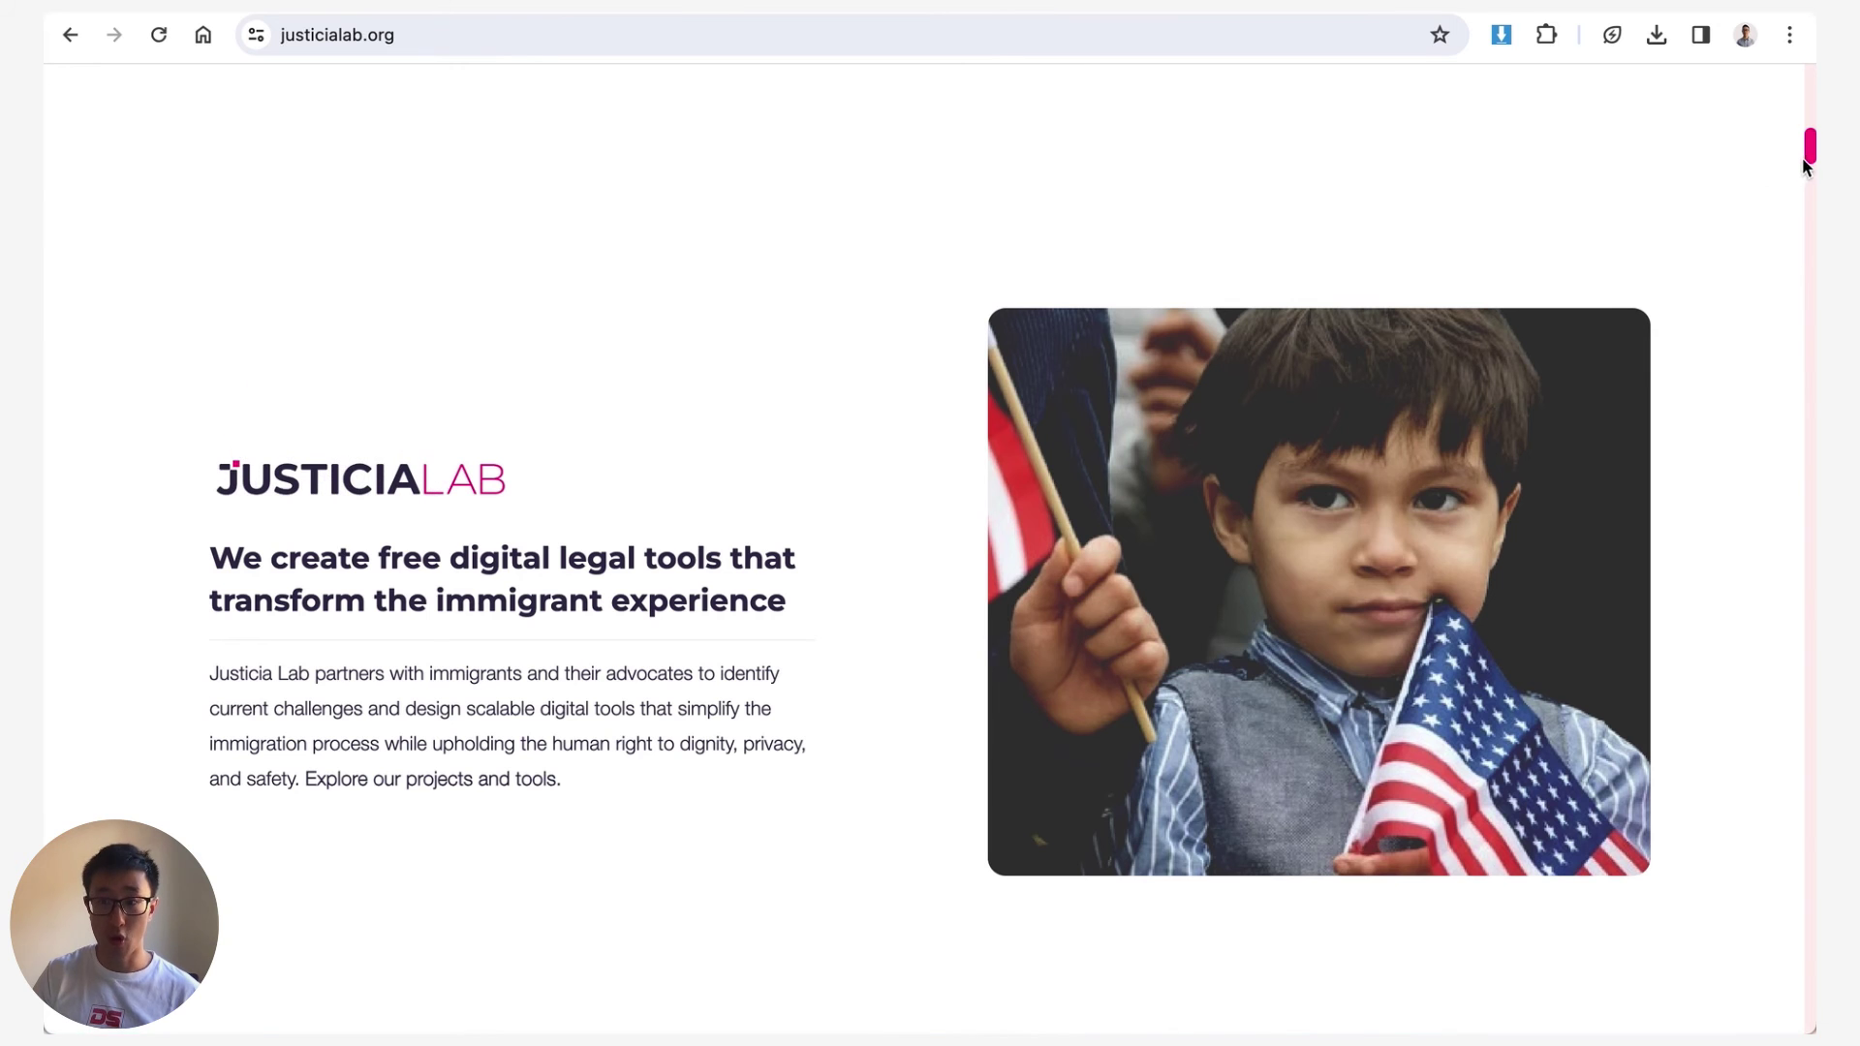
scroll(1542, 271, "up", 5)
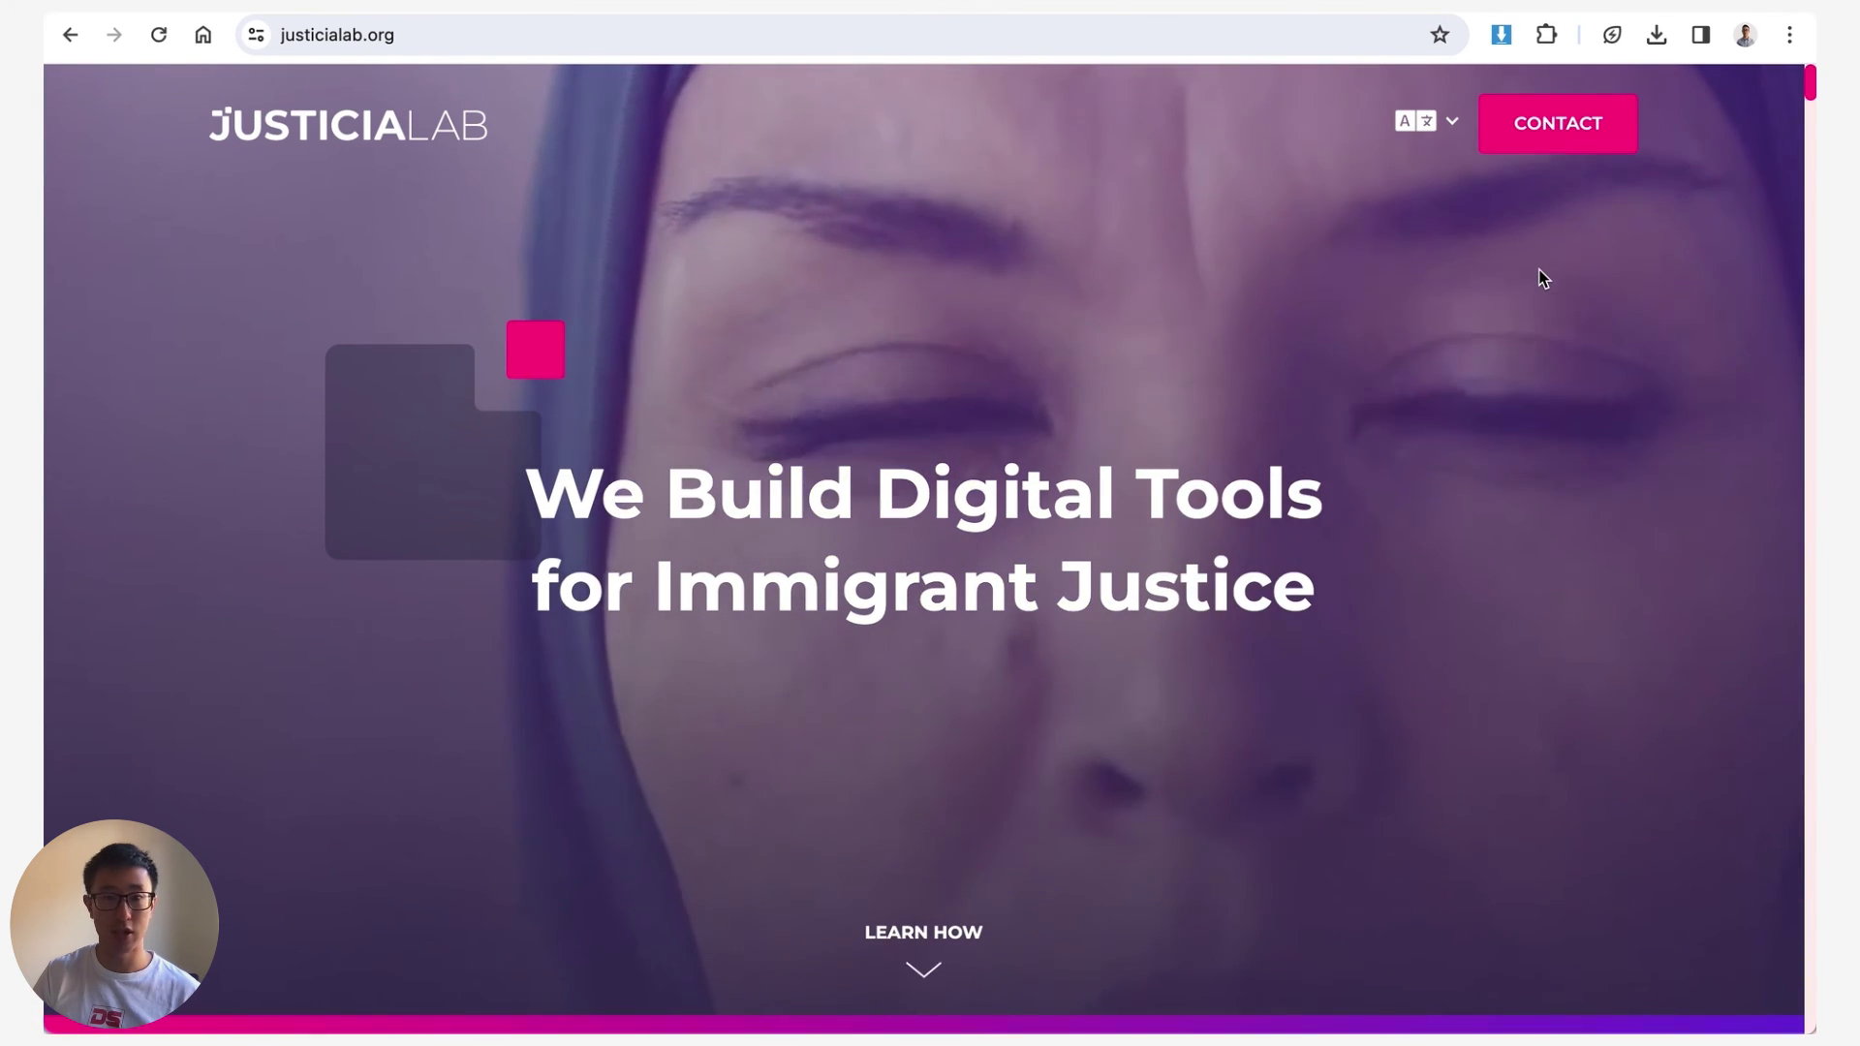
Step: Scroll justicialab.org down and up to view its slim custom scrollbar
scroll(1502, 341, "down", 10)
scroll(1501, 344, "up", 10)
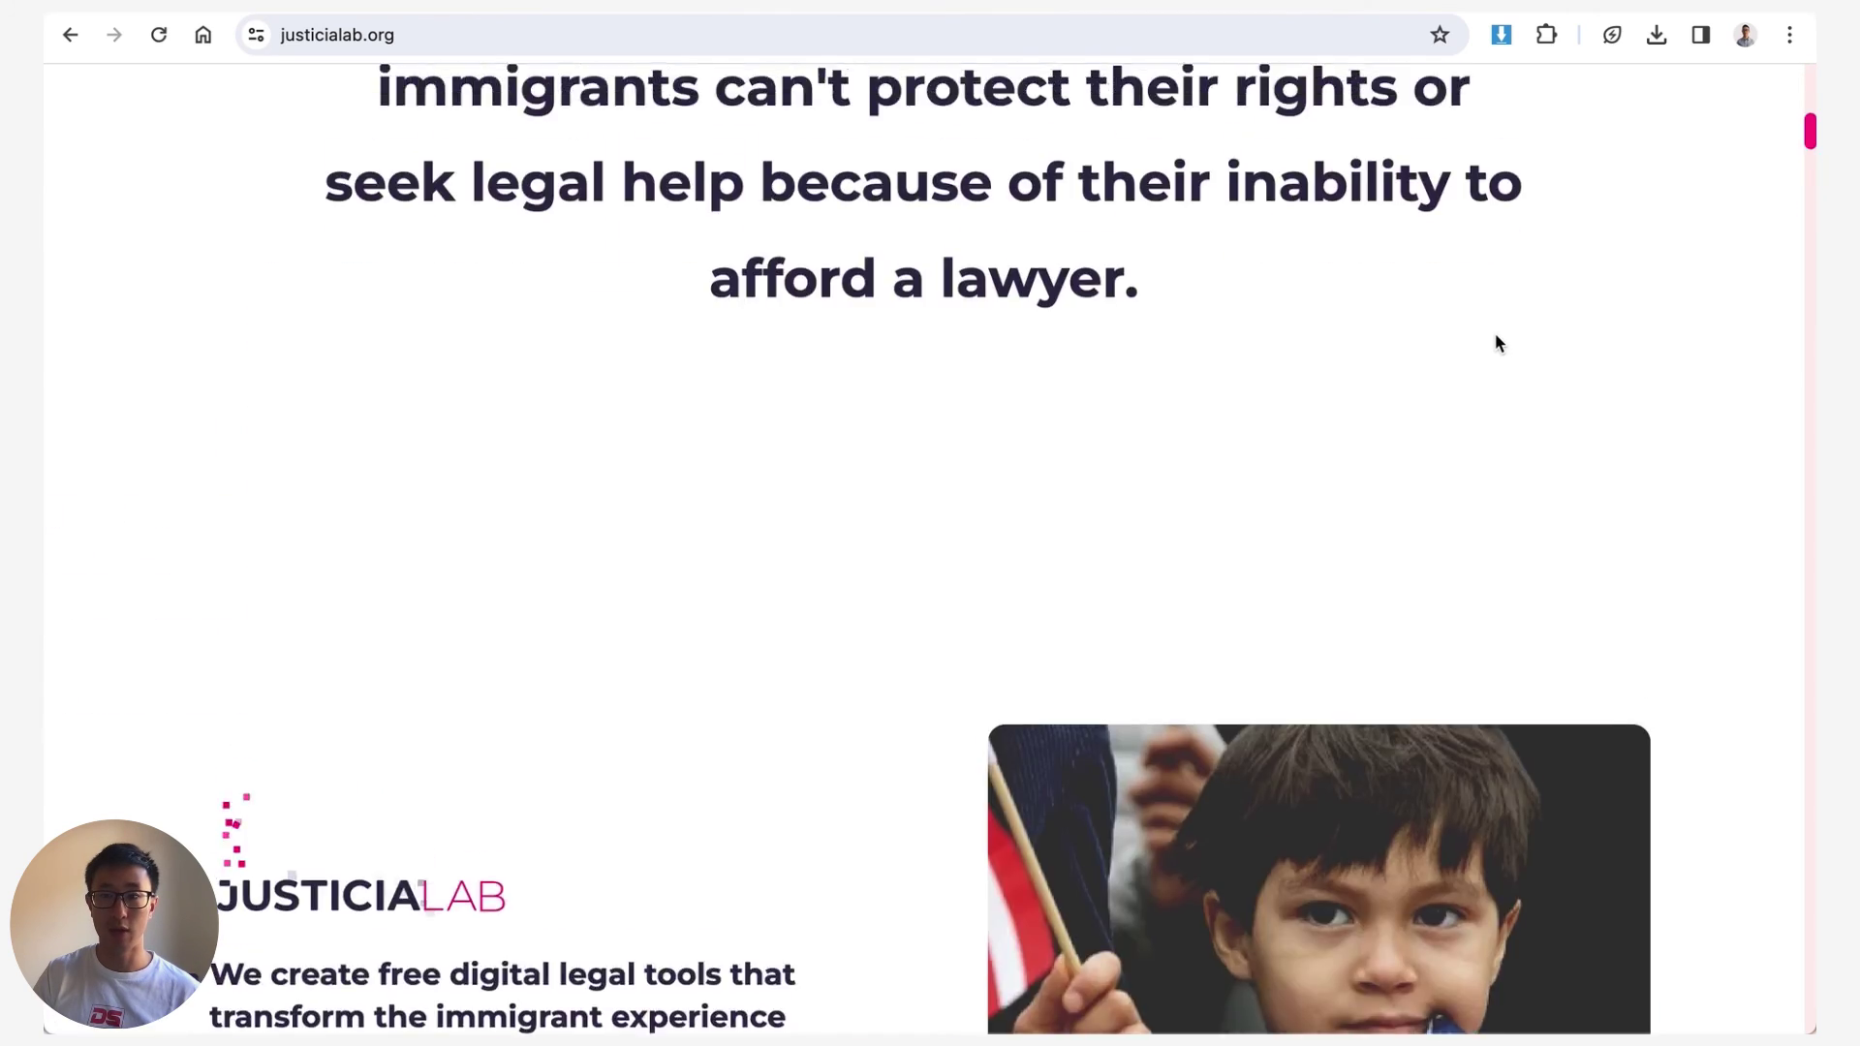